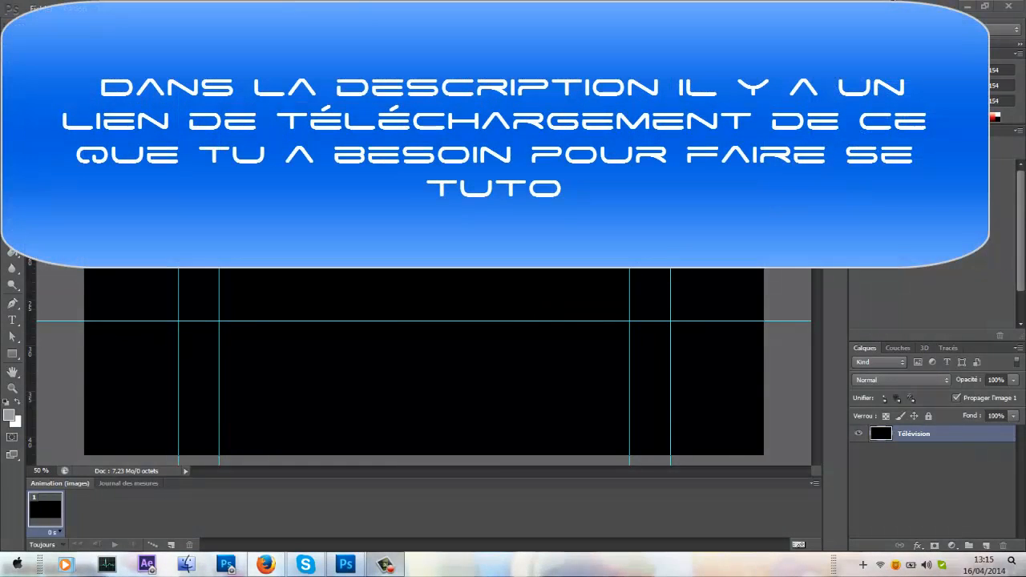
Switch to the file explorer and open the Baniere Speed Art folder in the Images library.
click(969, 5)
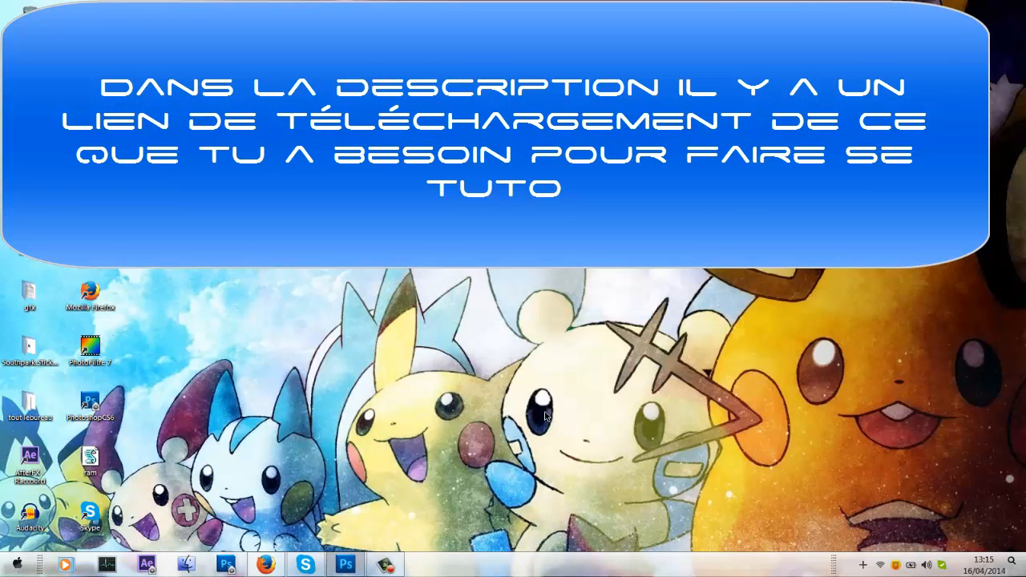
mouse_move(349, 569)
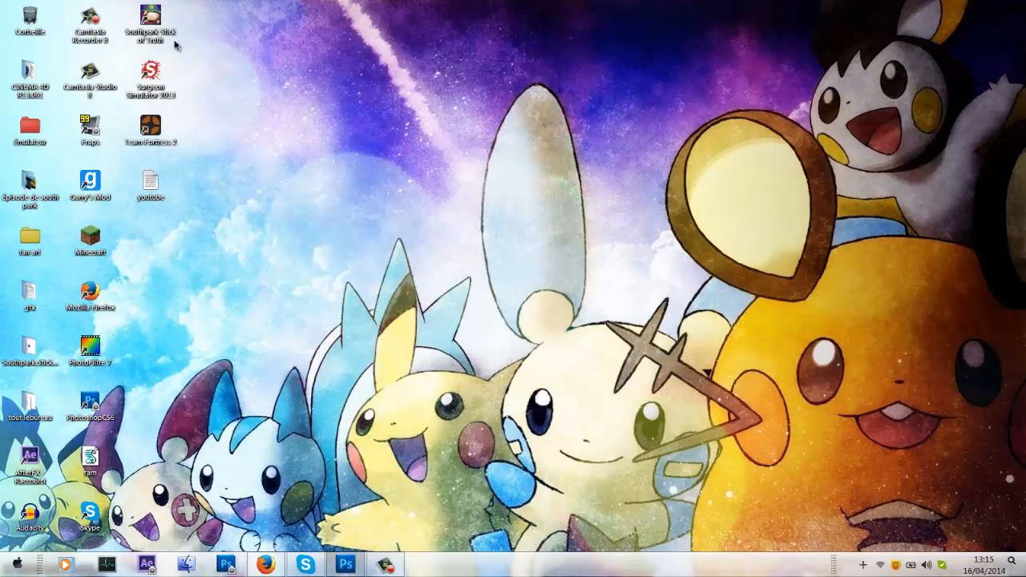
key(super)
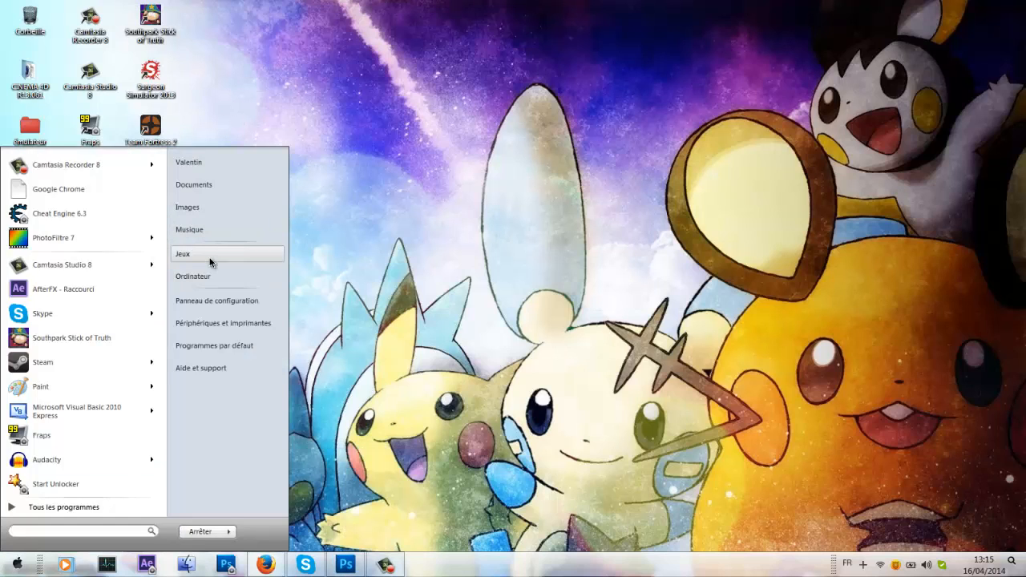
click(208, 209)
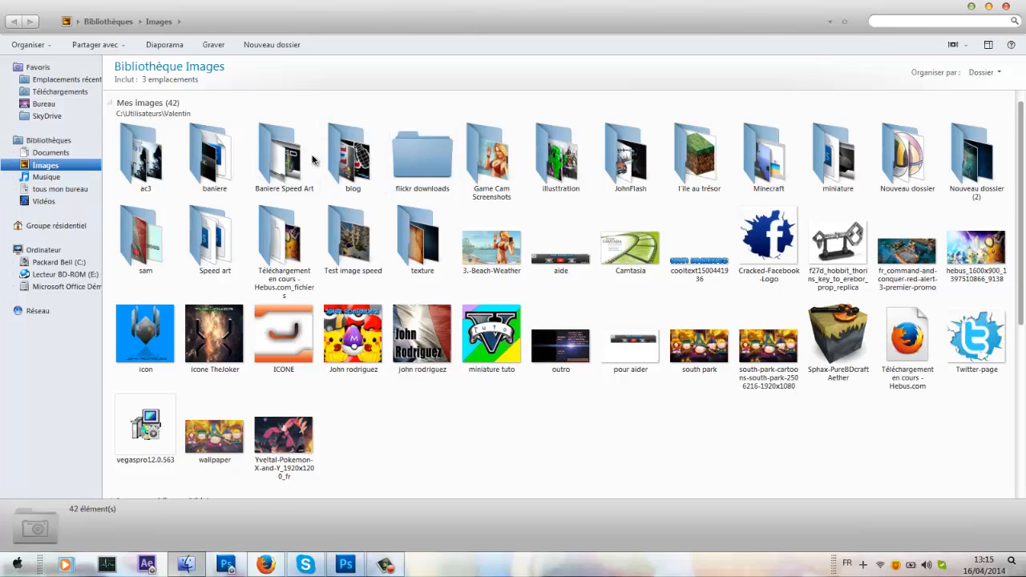
double_click(275, 170)
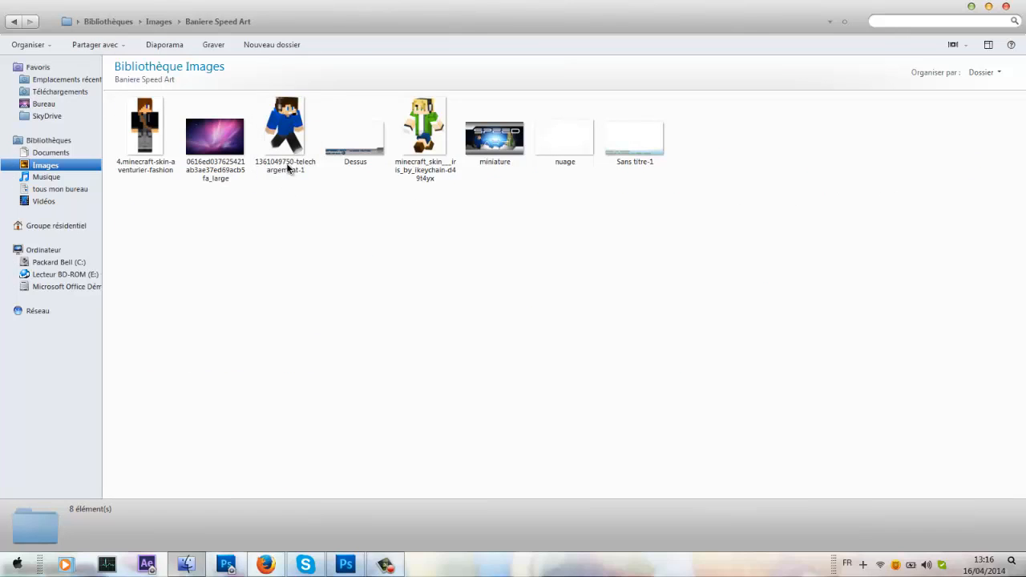
Delete the 4.minecraft-skin-aventurier-fashion image from the Baniere Speed Art folder.
click(287, 168)
click(144, 153)
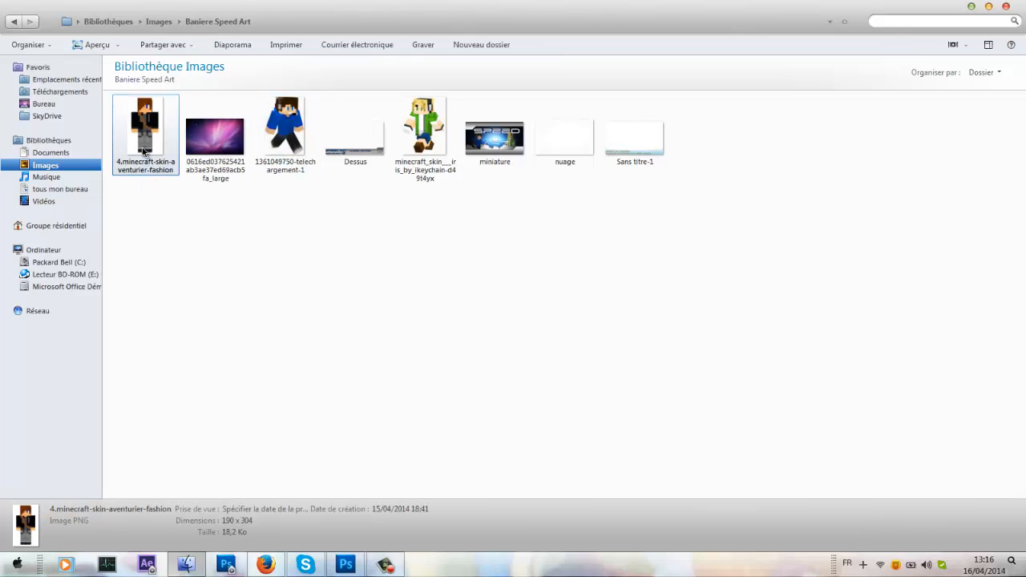
key(Delete)
key(Return)
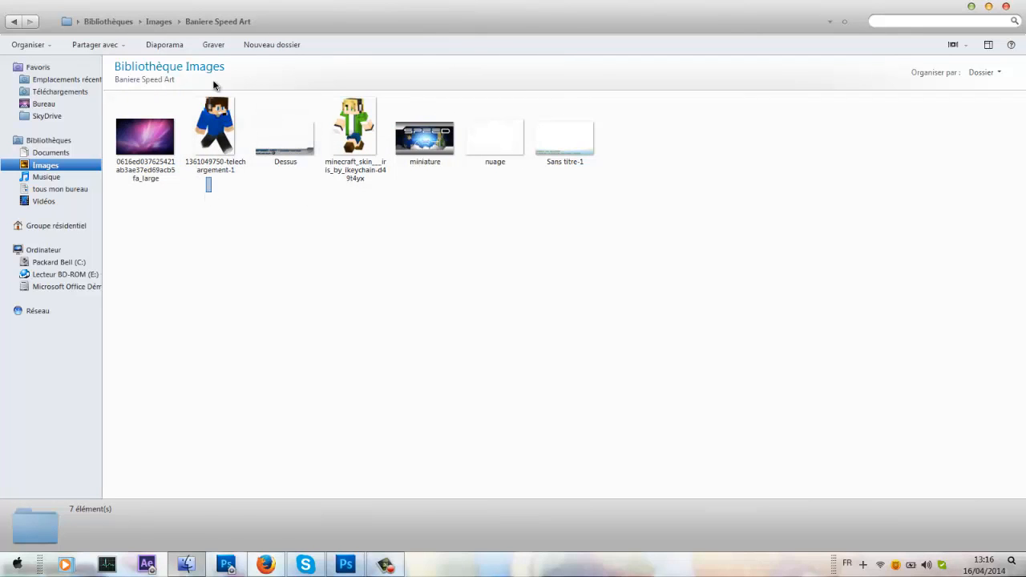
Look over the remaining skin images in the folder and minimise its window.
click(215, 104)
drag(359, 249, 390, 107)
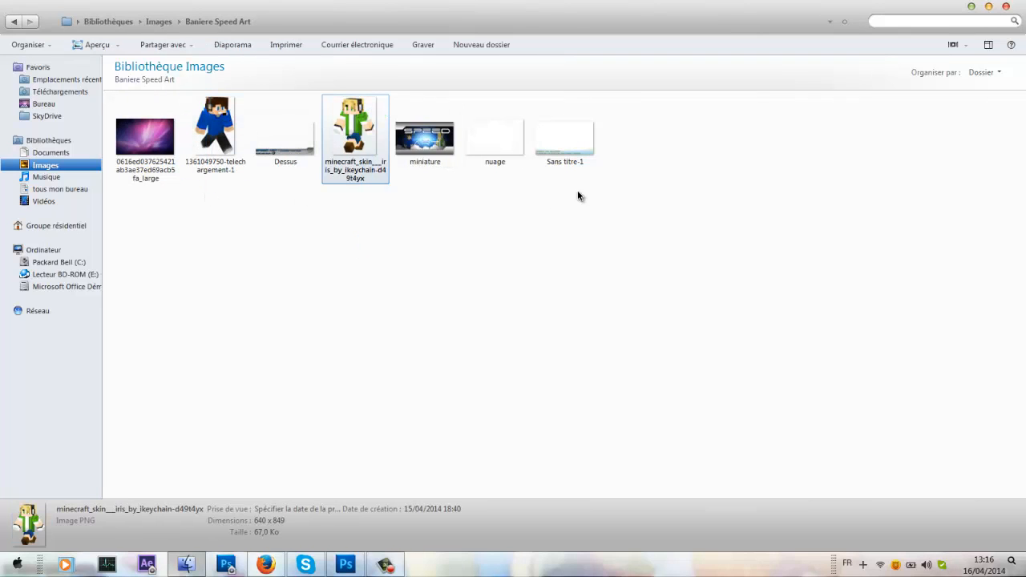
click(655, 196)
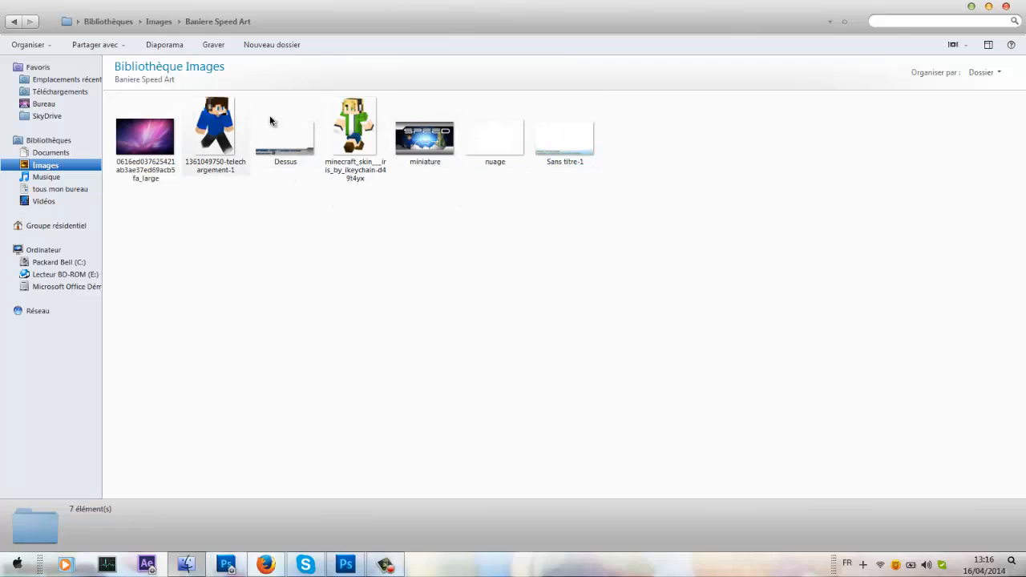
click(970, 6)
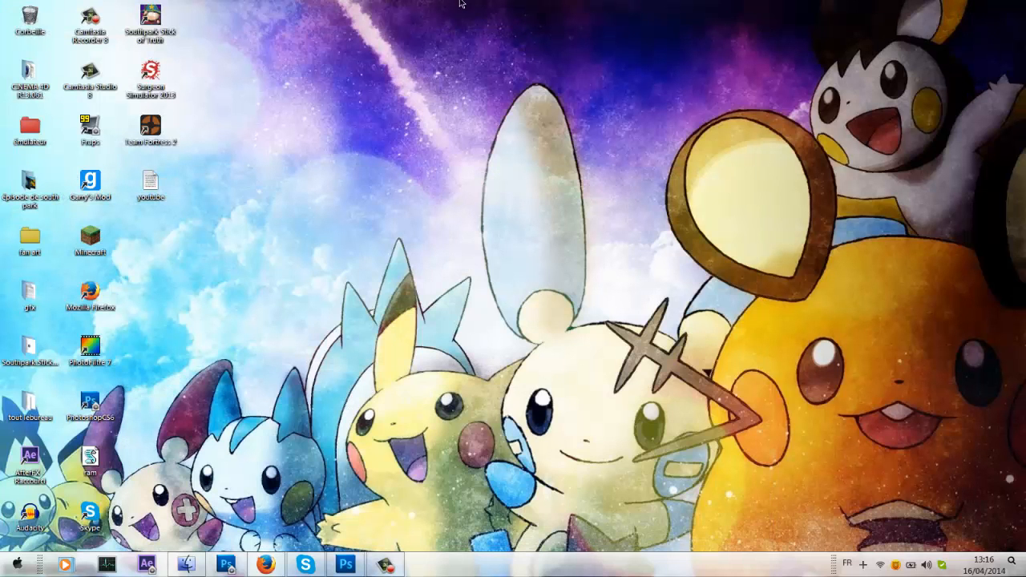
Open the Flares folder inside gfx > Effets from the desktop and preview the blue Flare4 image.
double_click(34, 301)
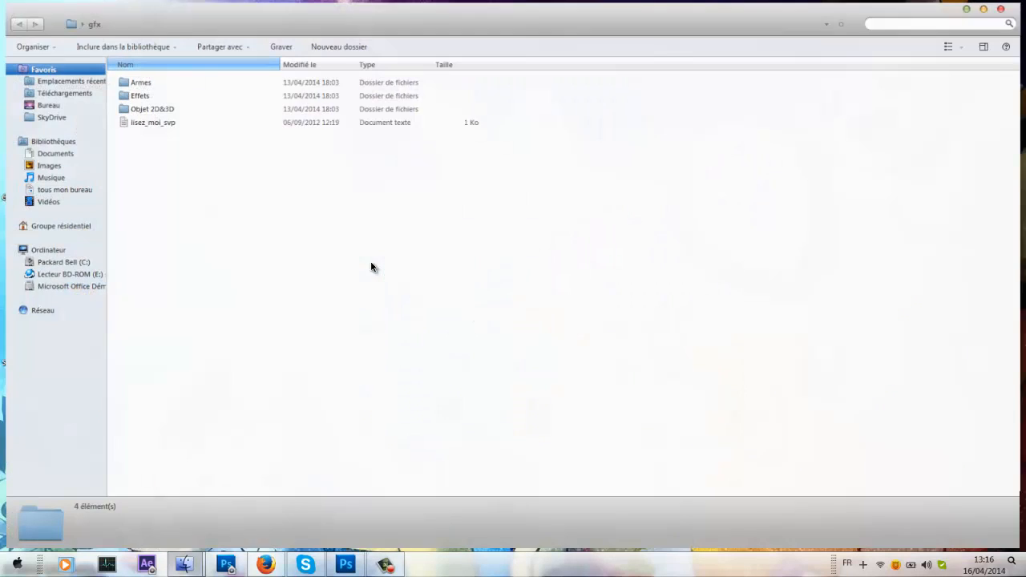
double_click(157, 94)
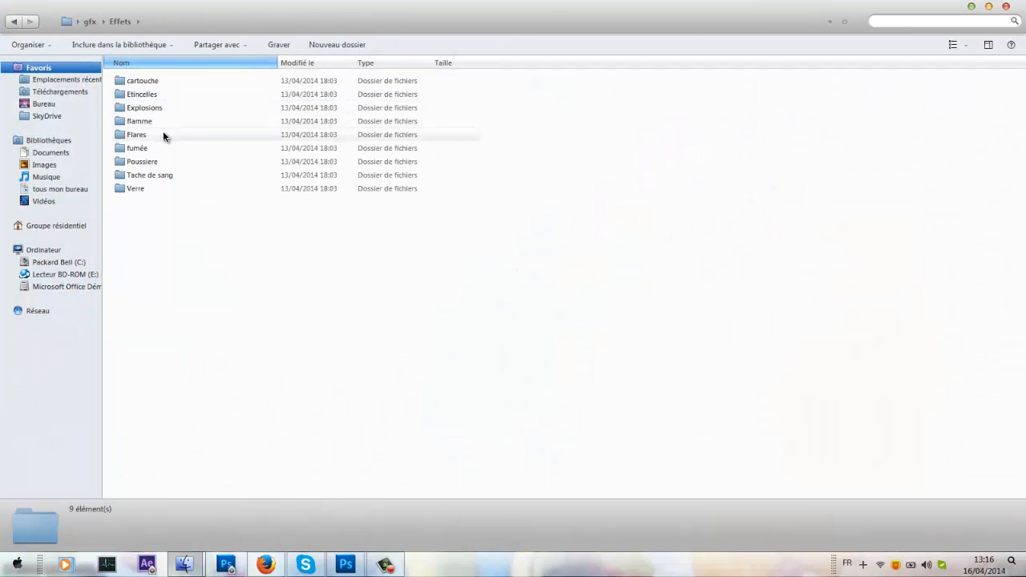
double_click(163, 134)
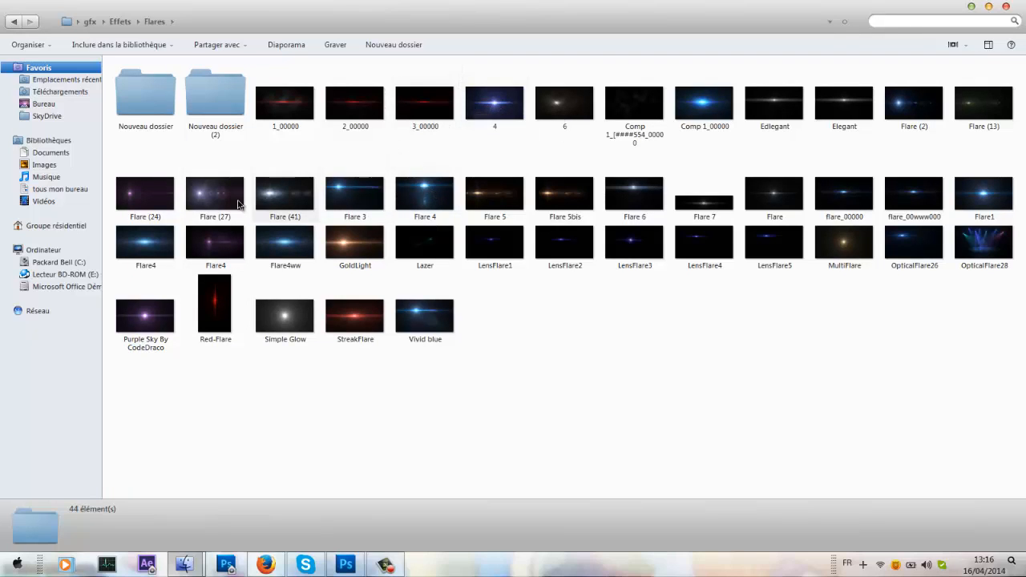
right_click(154, 250)
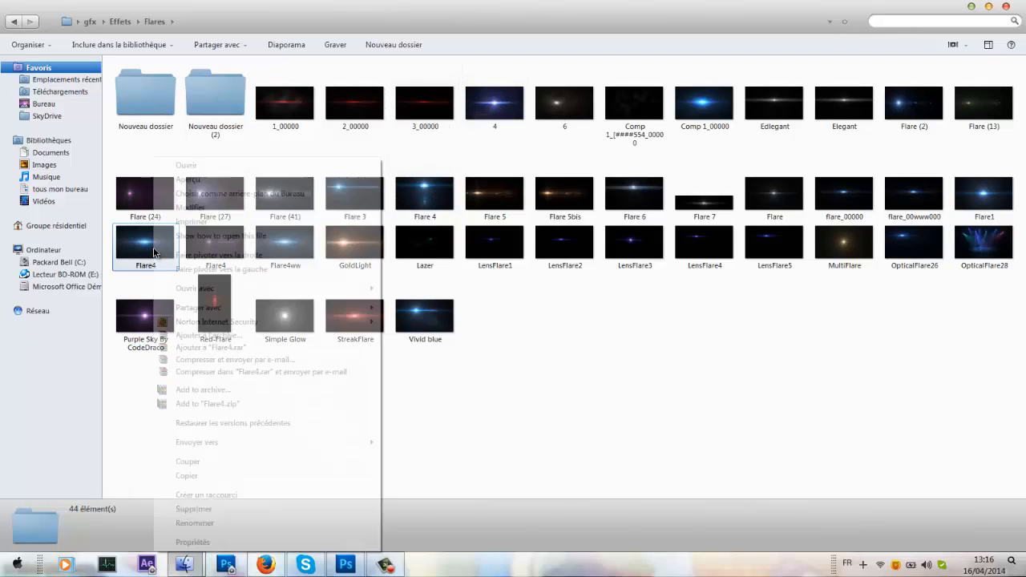
click(198, 179)
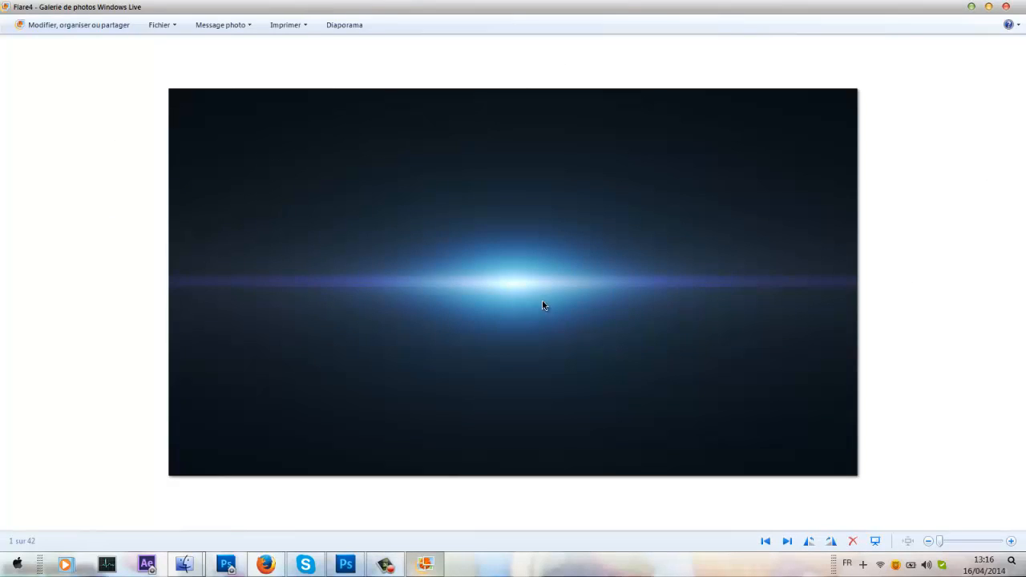
click(1006, 7)
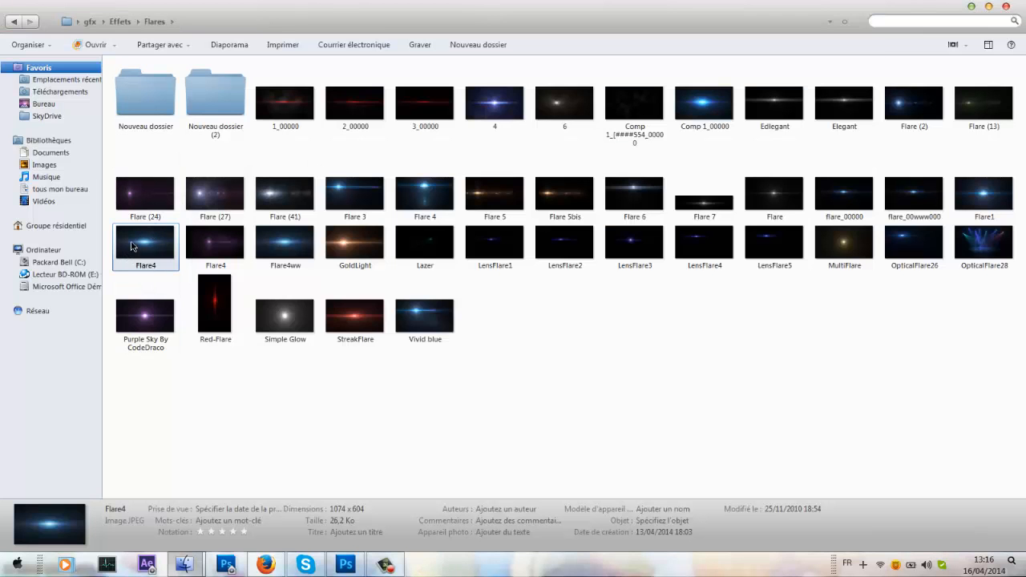
Preview the Purple Sky By CodeDraco flare image and close the viewer.
click(146, 314)
right_click(146, 314)
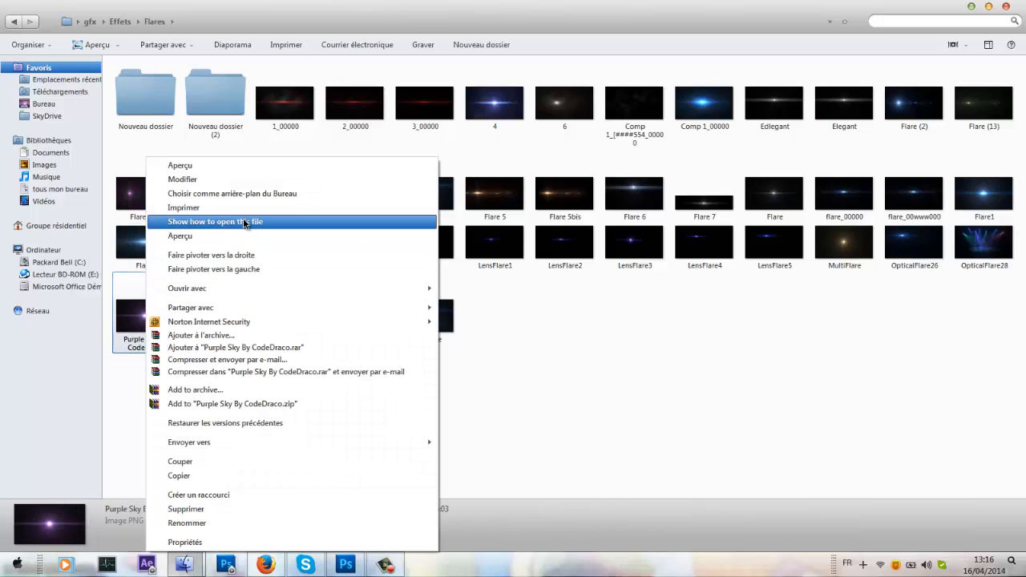
click(210, 165)
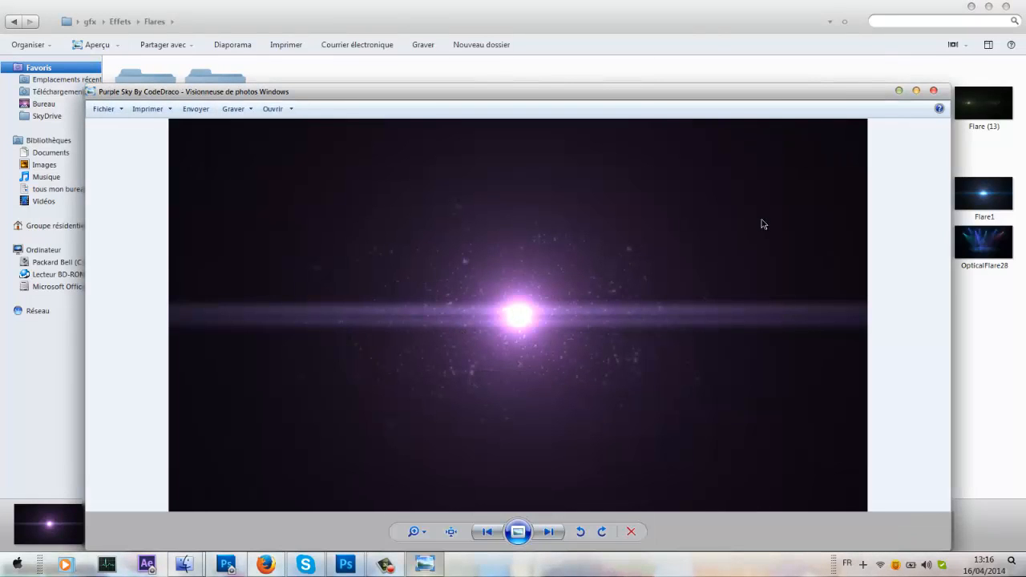
click(933, 91)
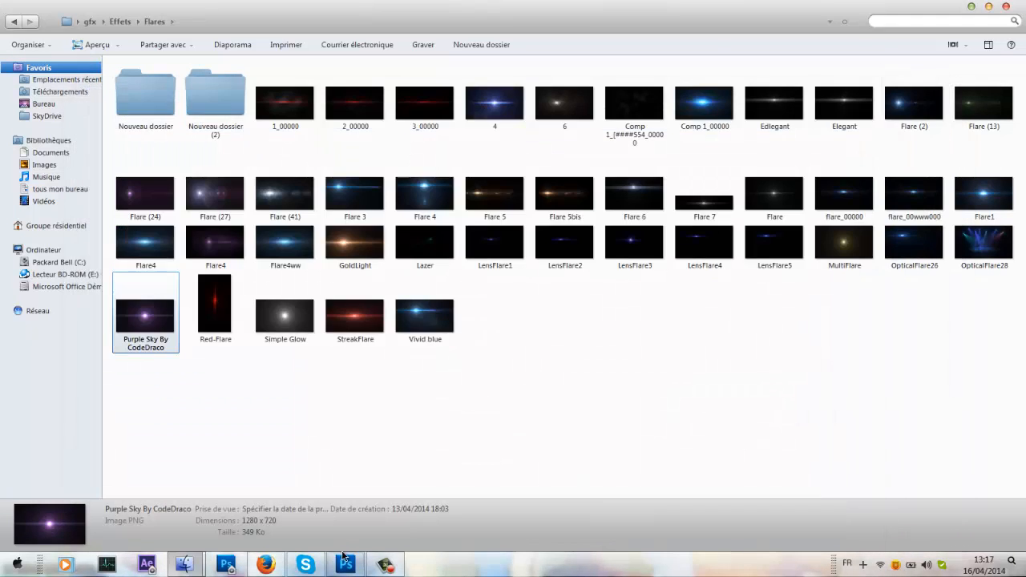
Switch to Photoshop and place Purple Sky By CodeDraco from gfx > Effets > Flares into the 1.psd document.
click(346, 564)
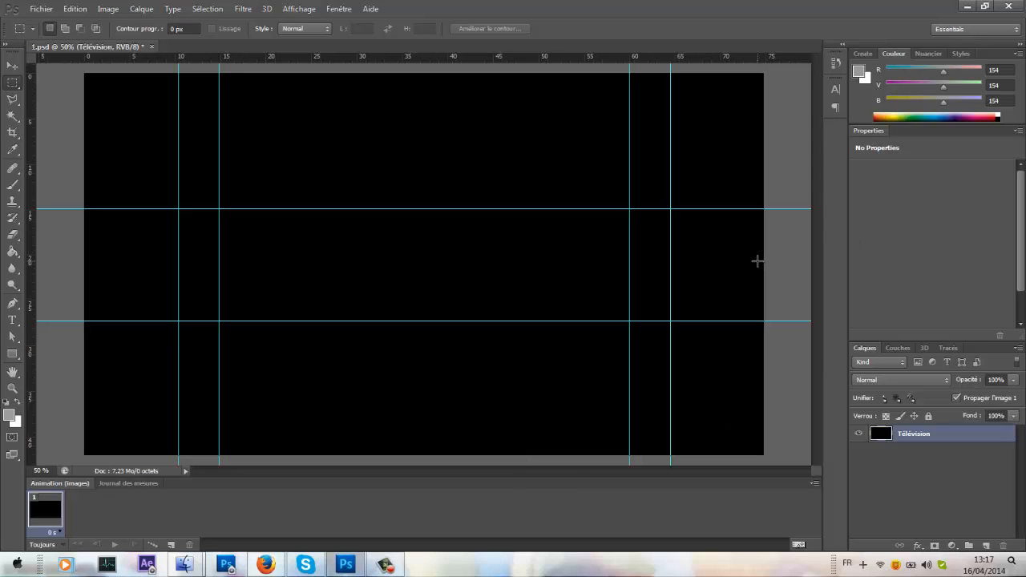
click(41, 8)
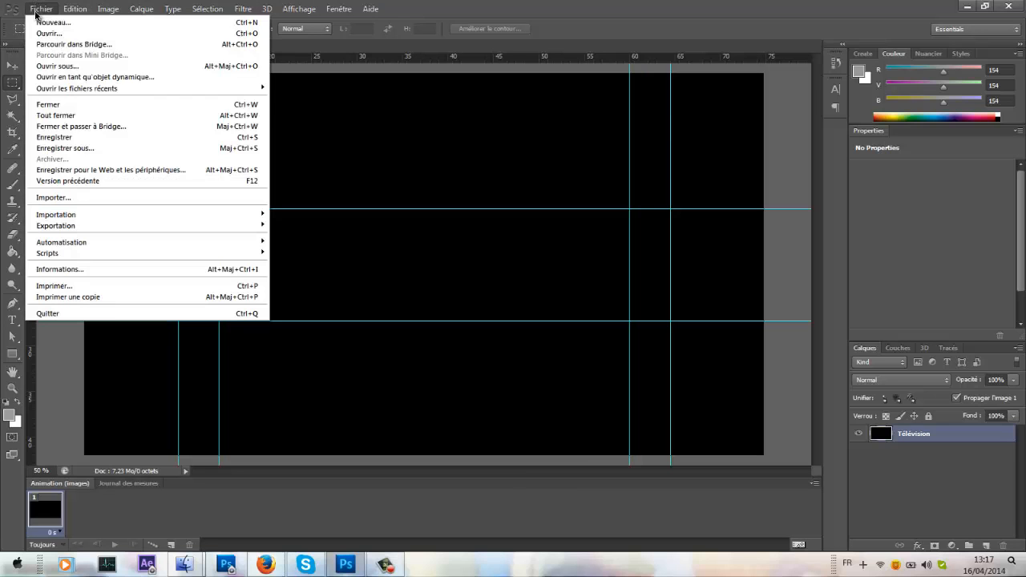
click(63, 198)
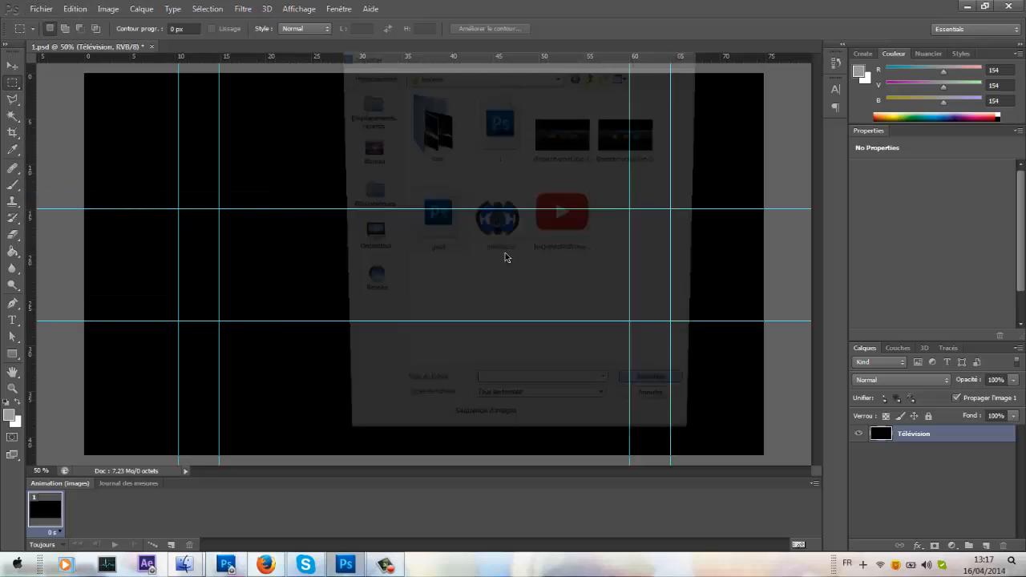
click(353, 204)
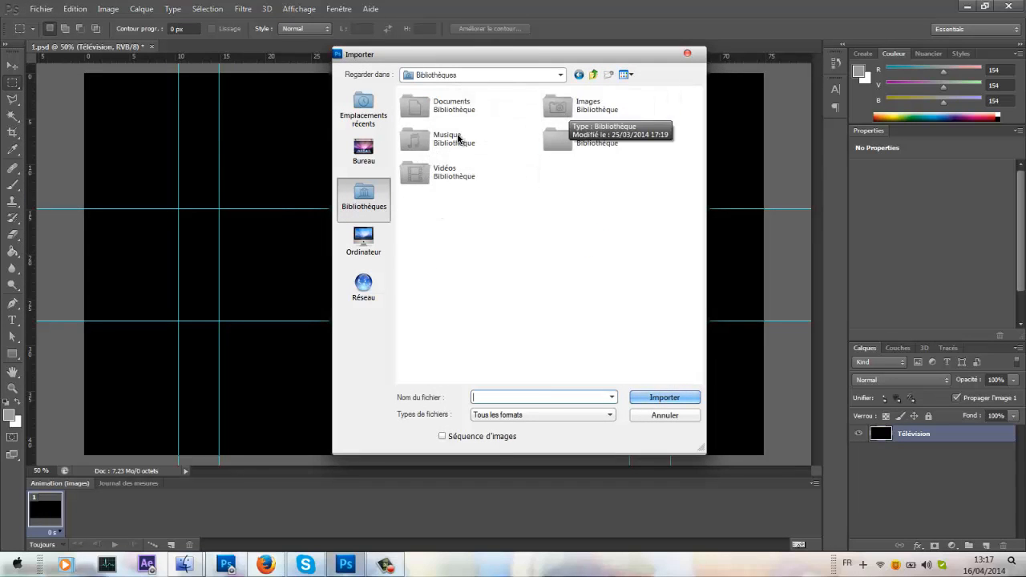
click(356, 148)
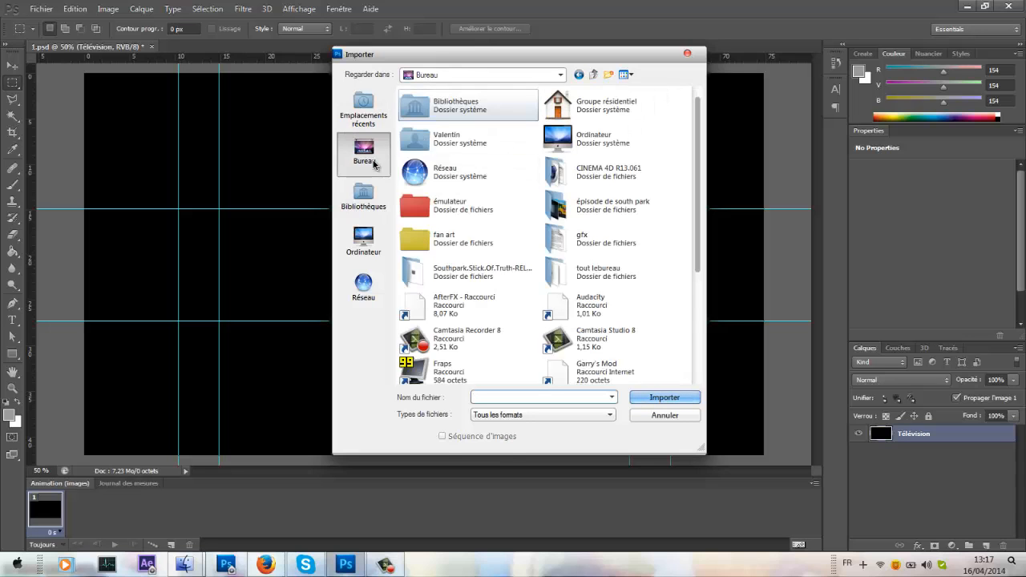
click(561, 251)
double_click(561, 251)
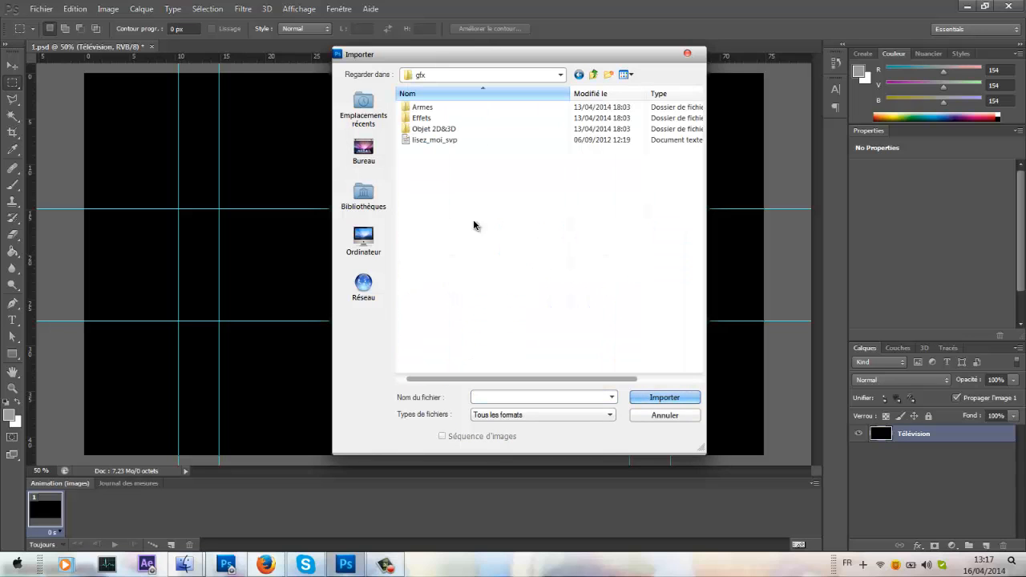
double_click(417, 119)
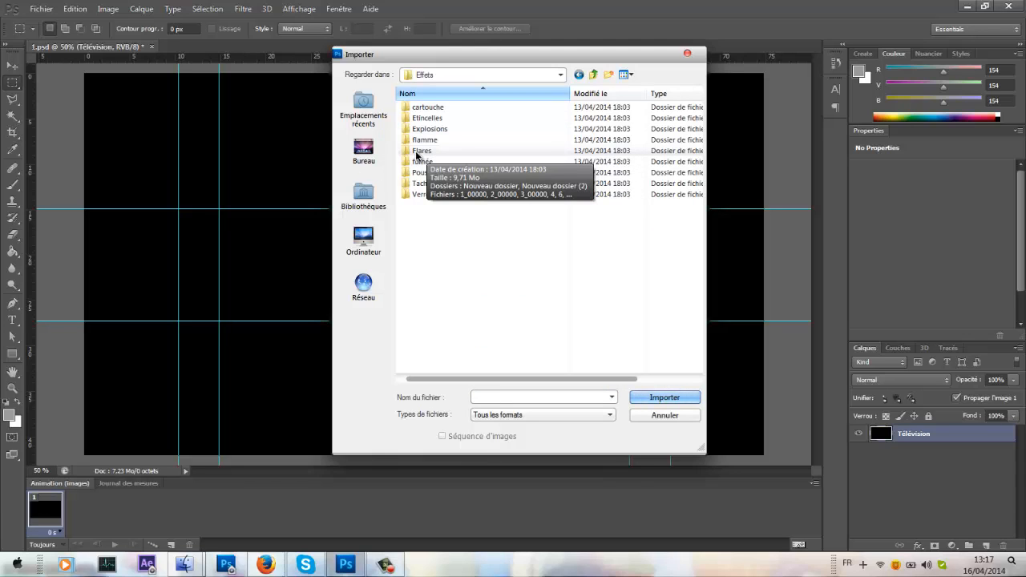
double_click(418, 152)
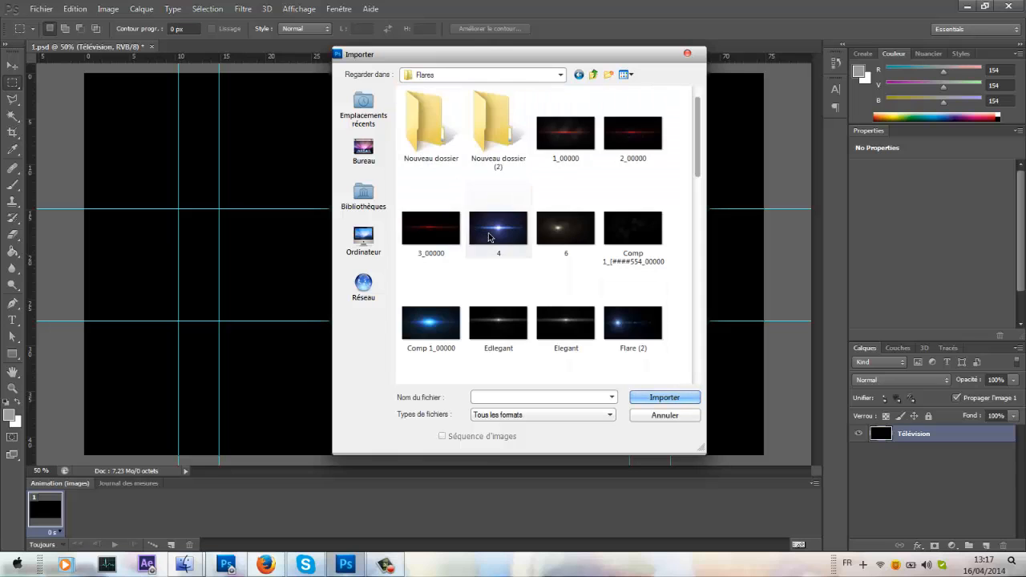
scroll(489, 236, down, 3)
scroll(472, 290, down, 3)
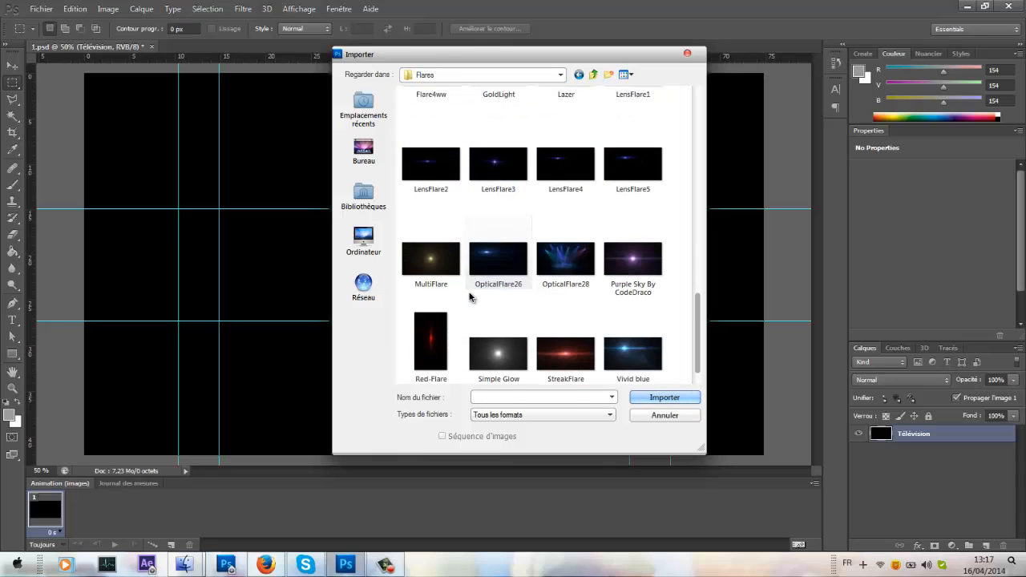
double_click(623, 272)
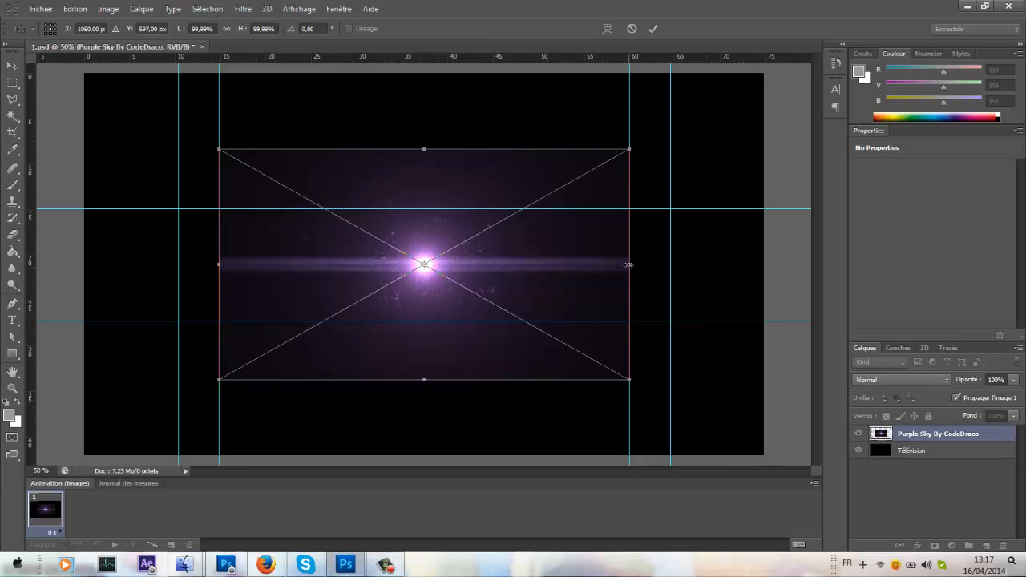
Stretch the placed flare horizontally to the full canvas width (165.60%), nudge it up to Y 587 px, and commit the transformation.
drag(629, 264, 763, 267)
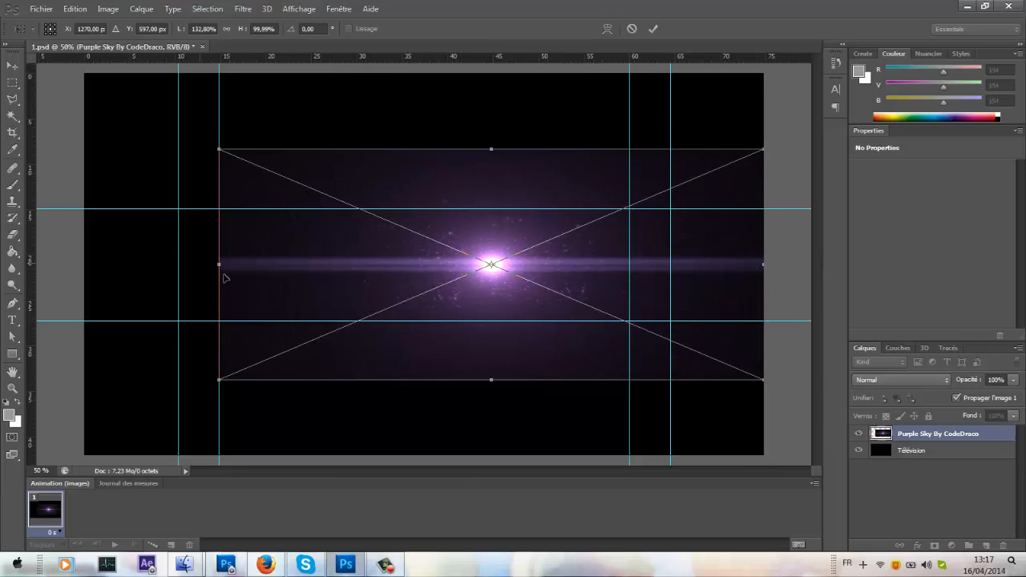
drag(220, 265, 84, 283)
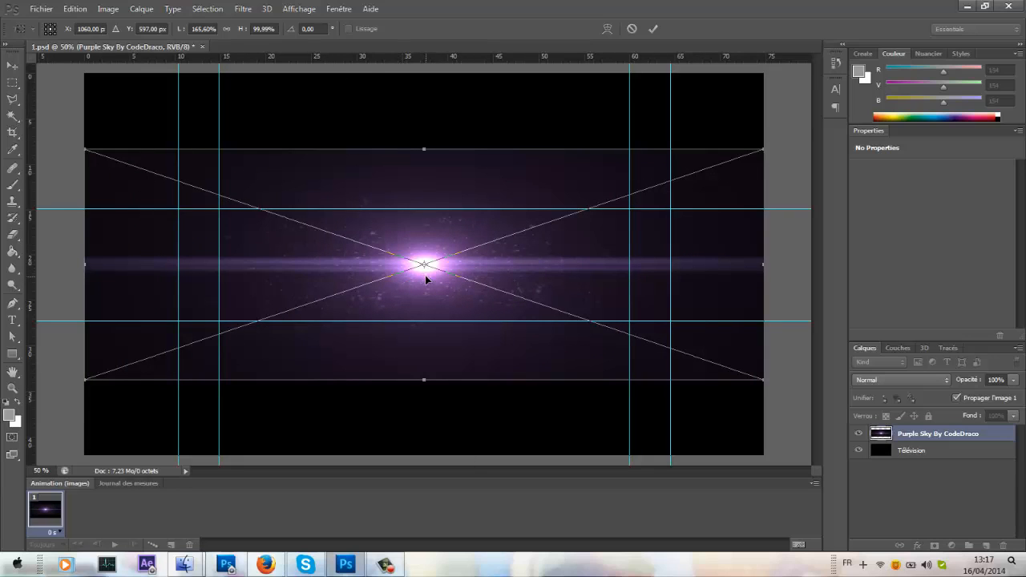
key(shift+Up)
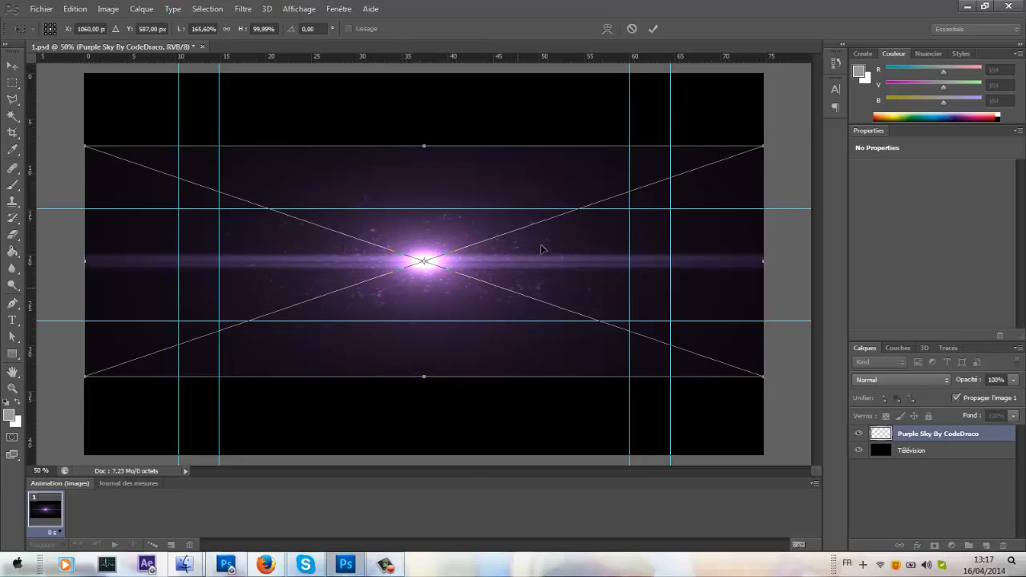
click(653, 30)
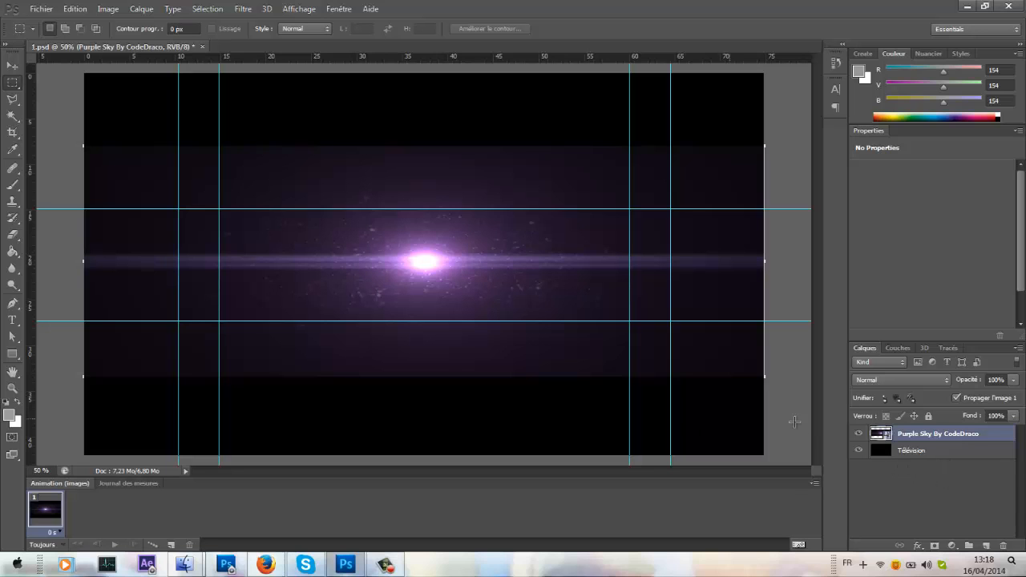
Place minecraft_skin___iris_by_ikeychain-d49t4yx from the Images library's Baniere Speed Art folder into the document.
click(40, 9)
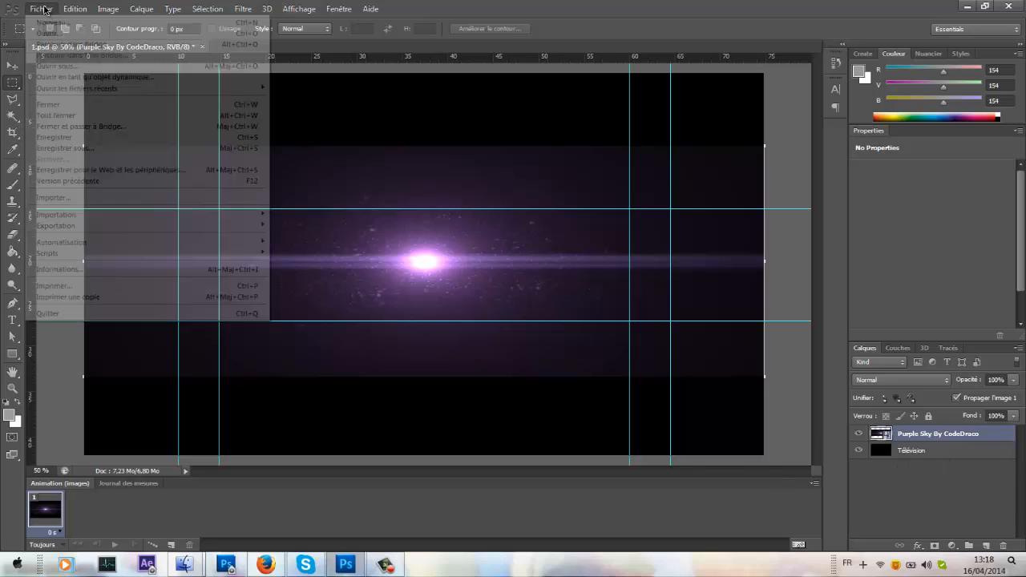
click(98, 197)
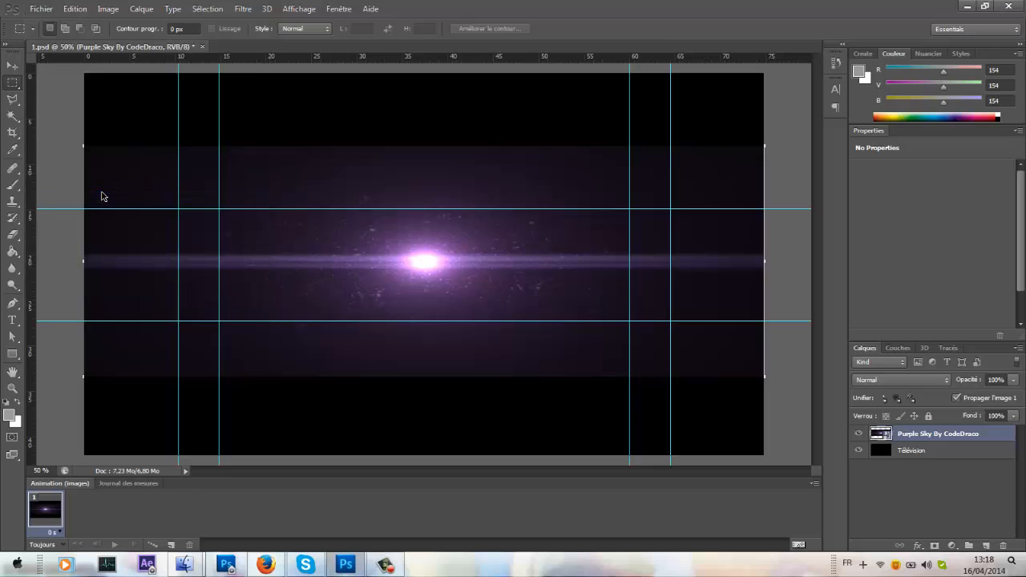
click(374, 255)
click(364, 200)
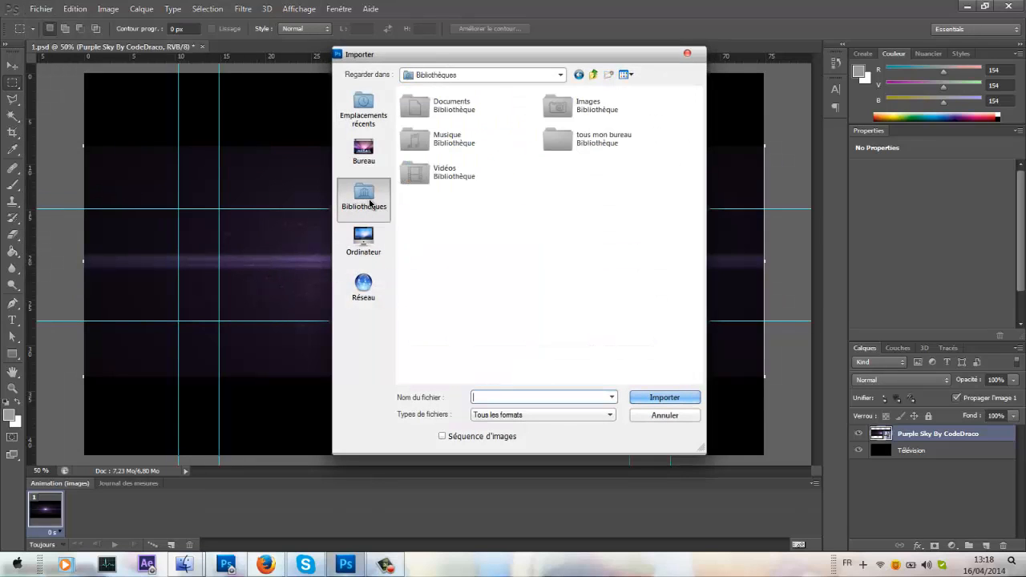
click(594, 113)
double_click(594, 113)
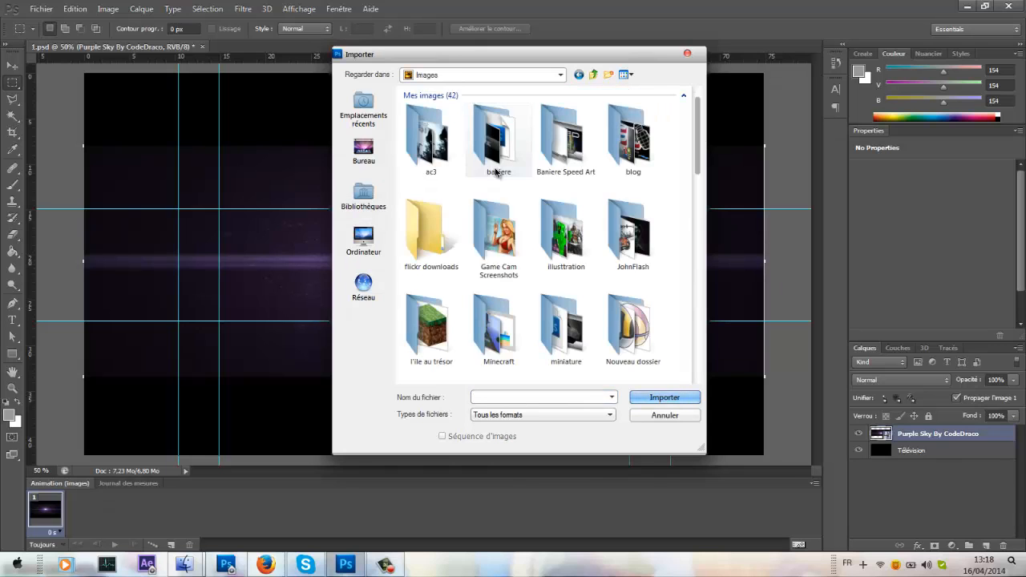
double_click(498, 160)
click(497, 120)
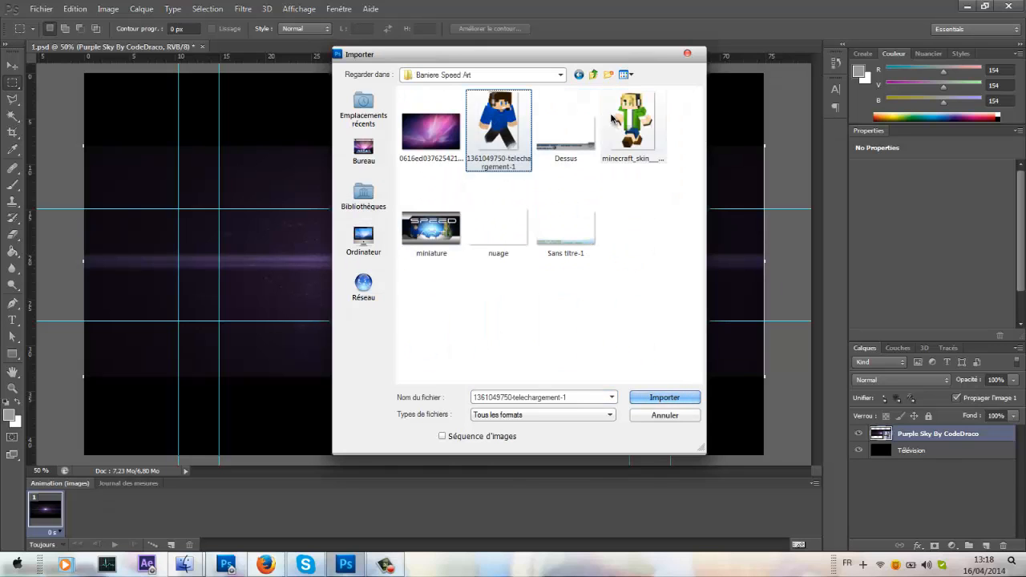
click(632, 120)
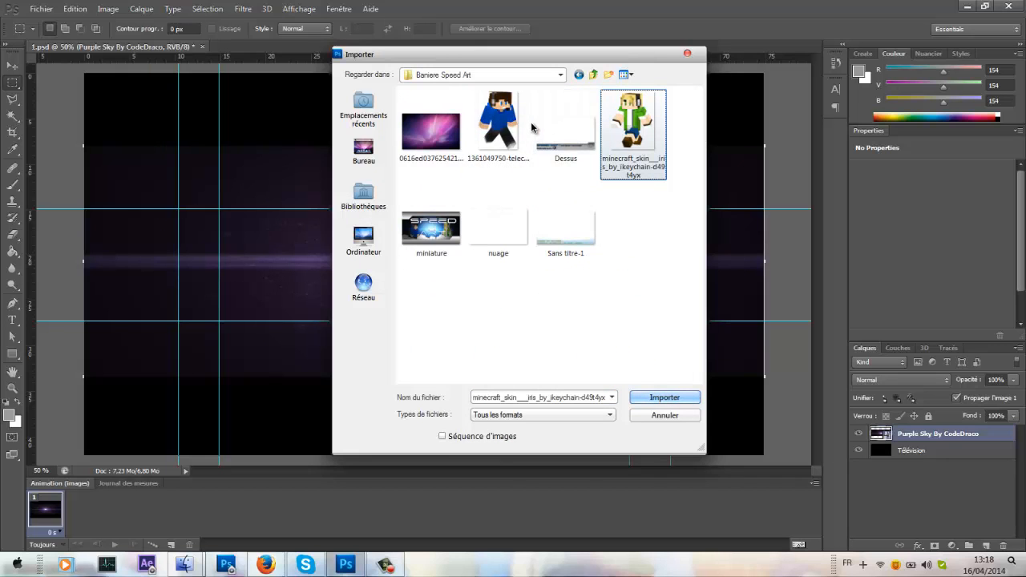
click(641, 394)
Scale the placed blond character to about 60.6%, commit it, and position it to the right of the flare's bright centre.
drag(433, 269, 587, 323)
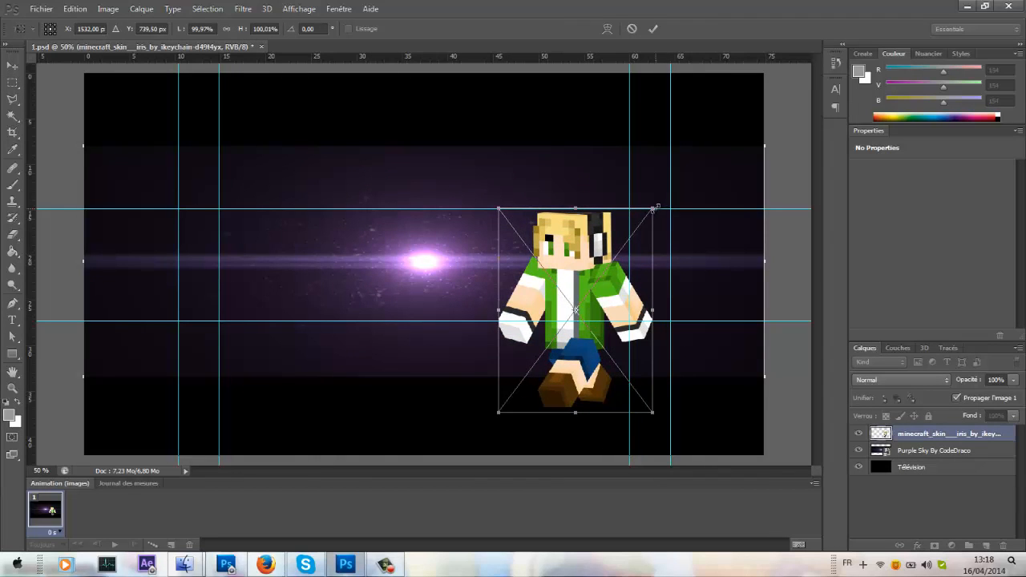
drag(653, 207, 586, 286)
drag(556, 354, 567, 294)
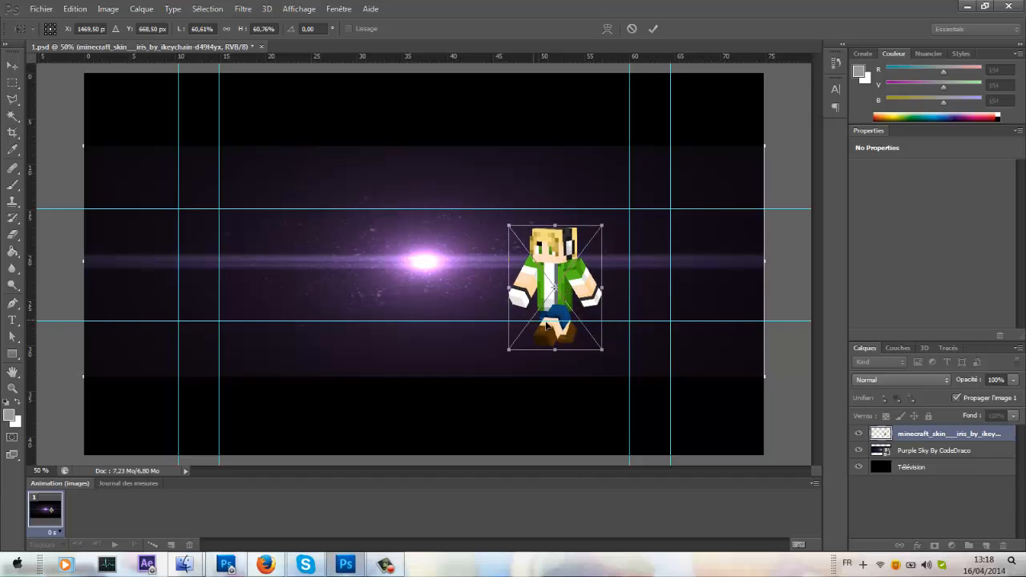
click(653, 28)
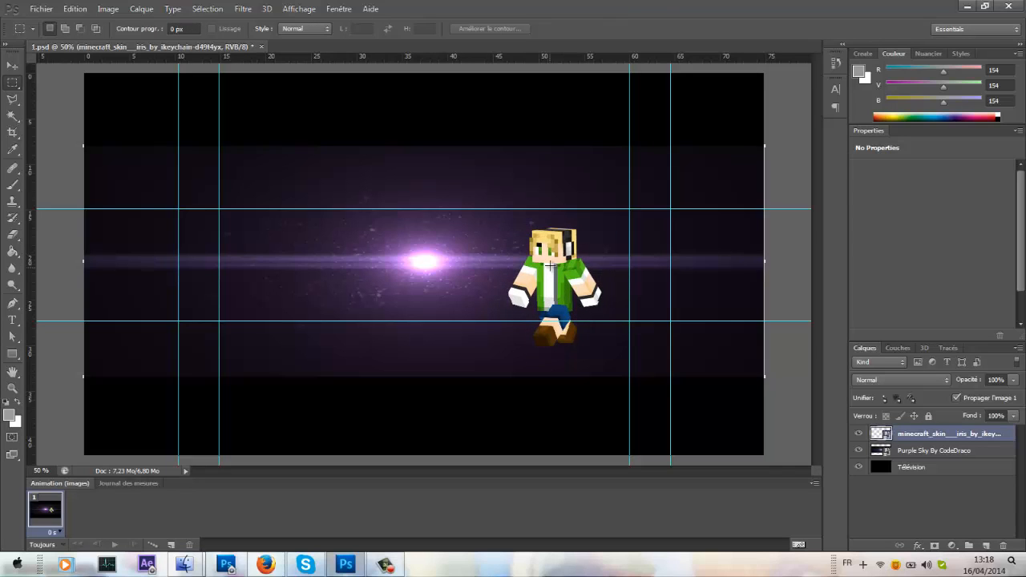
click(12, 64)
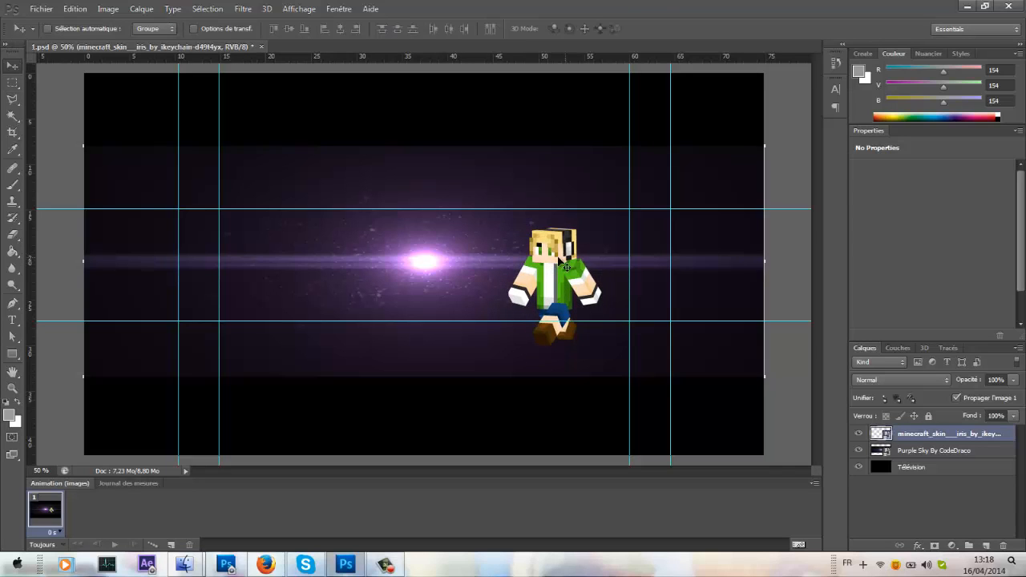
drag(559, 261, 559, 270)
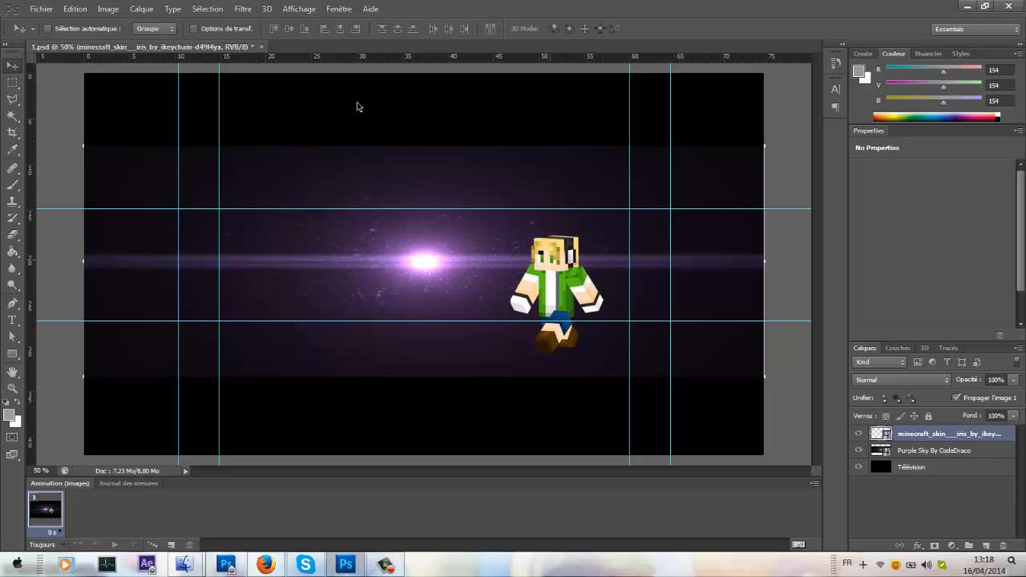
click(53, 10)
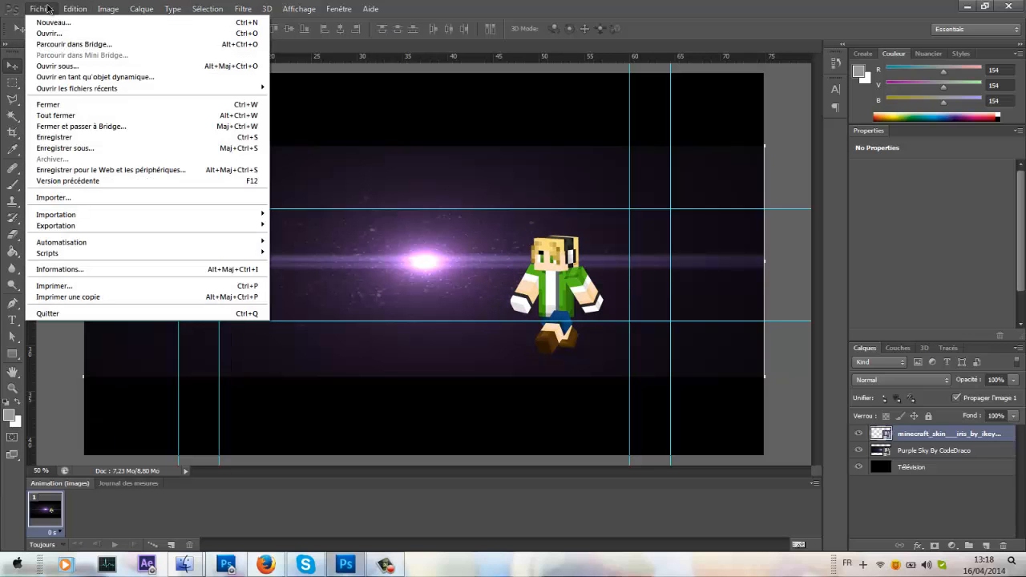
click(67, 197)
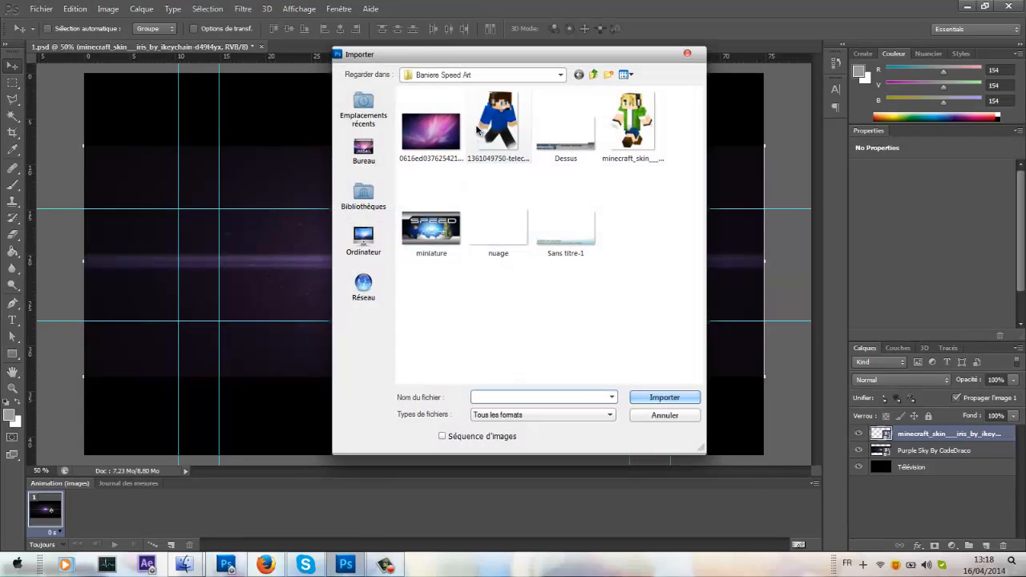
double_click(481, 152)
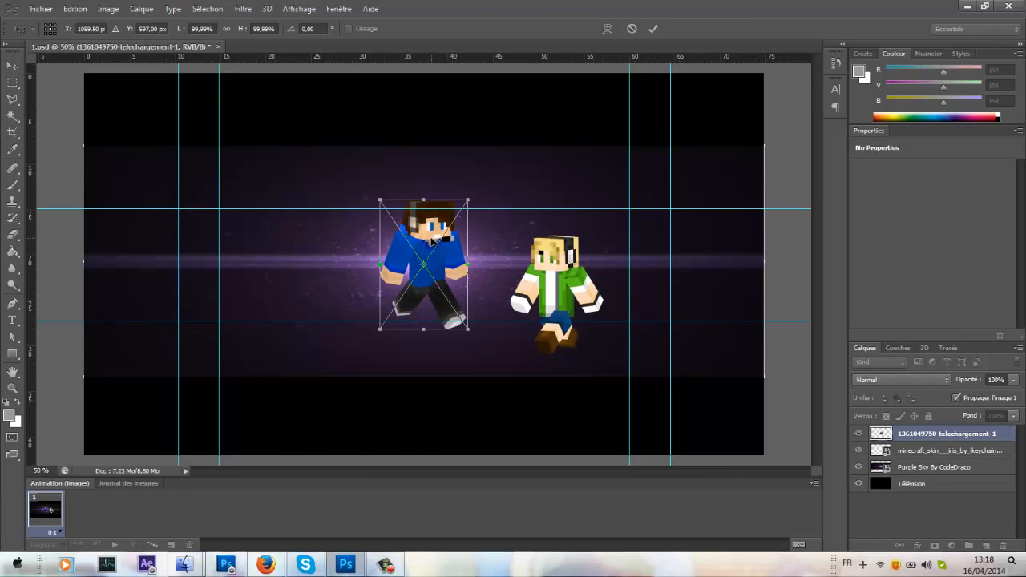
drag(433, 238, 318, 277)
drag(306, 278, 313, 271)
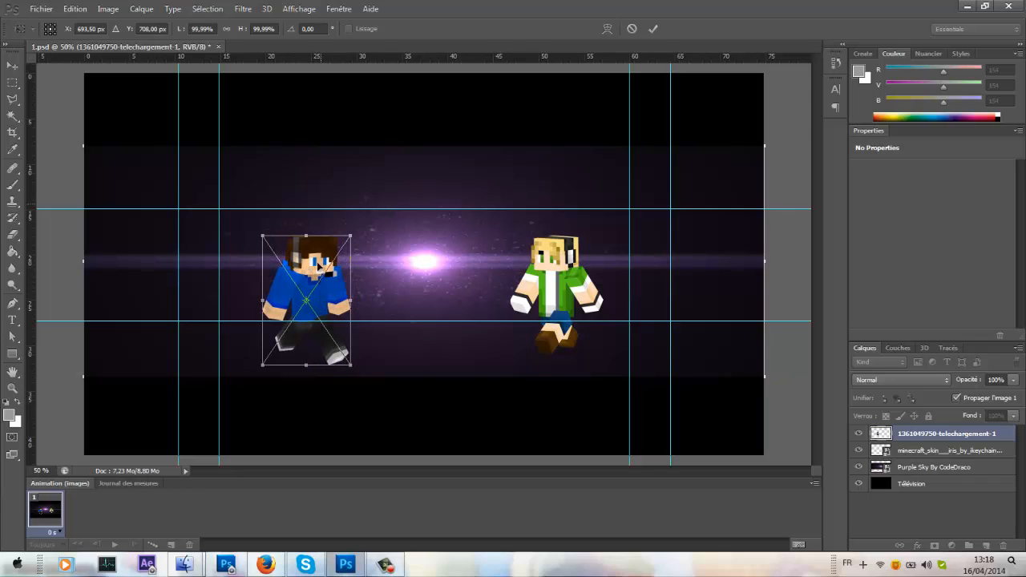
click(653, 28)
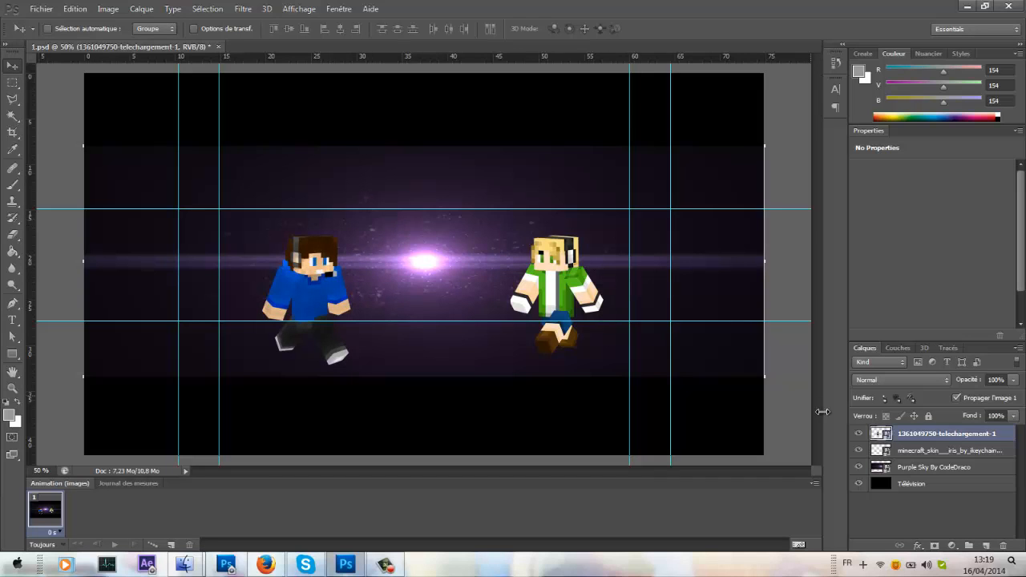
Shift the Purple Sky By CodeDraco layer slightly right so its bright centre sits between the two characters.
click(907, 469)
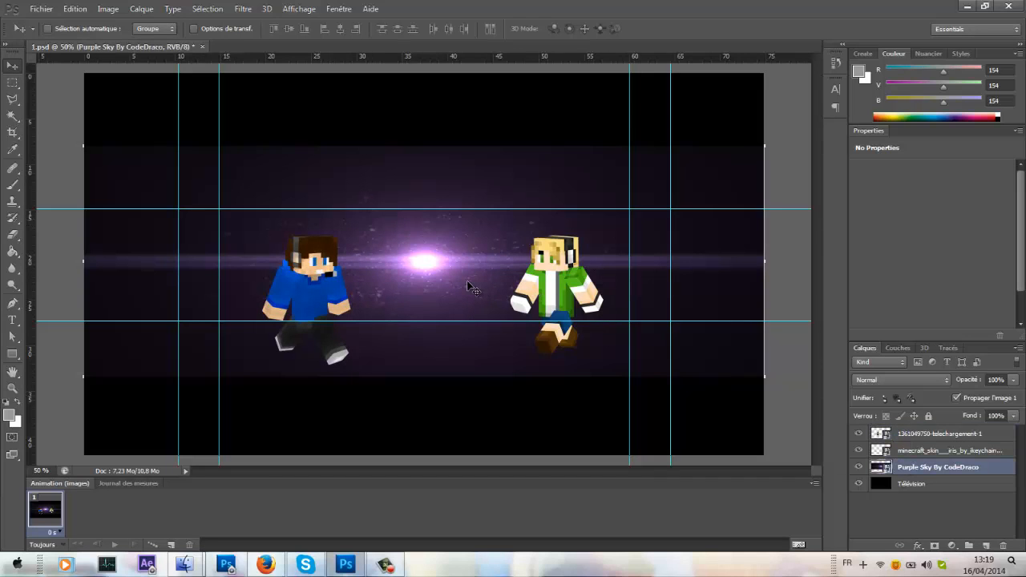
drag(473, 286, 490, 280)
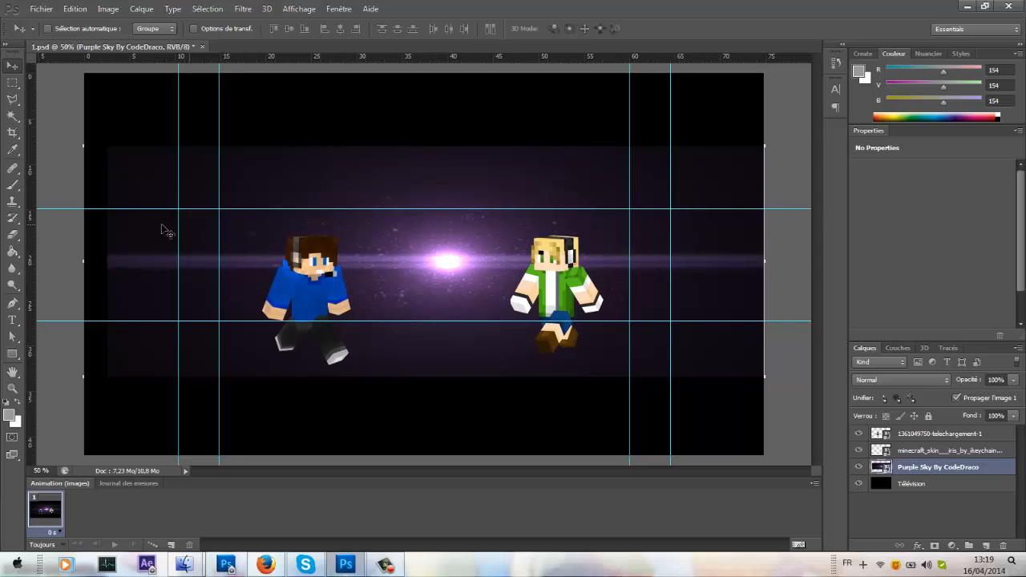
drag(469, 286, 461, 286)
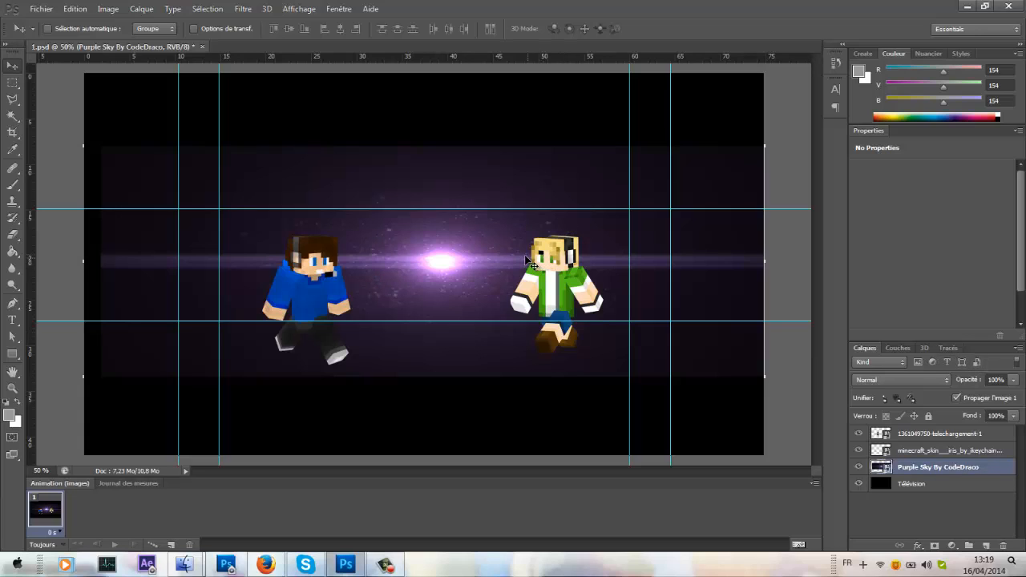
Stretch the Purple Sky flare to 181.72% width, position it at X 1095, Y 581 px, and commit the transformation.
key(ctrl+t)
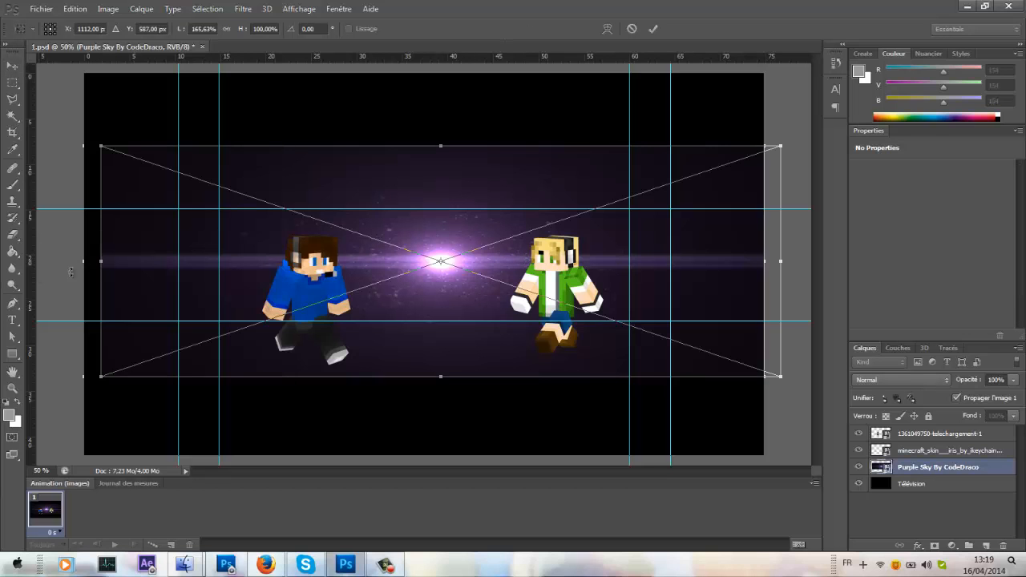
drag(99, 262, 34, 276)
drag(382, 296, 414, 295)
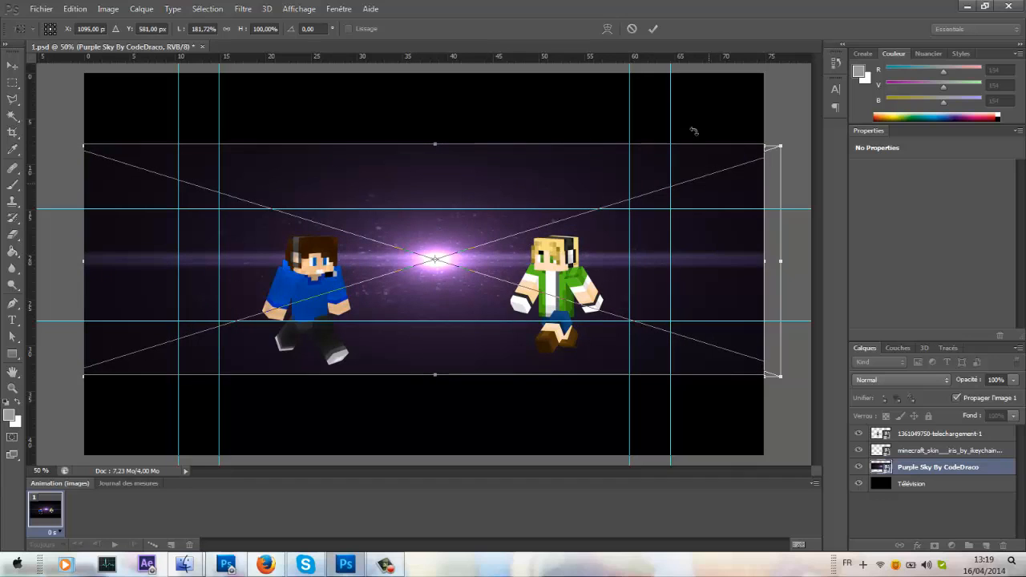
click(654, 27)
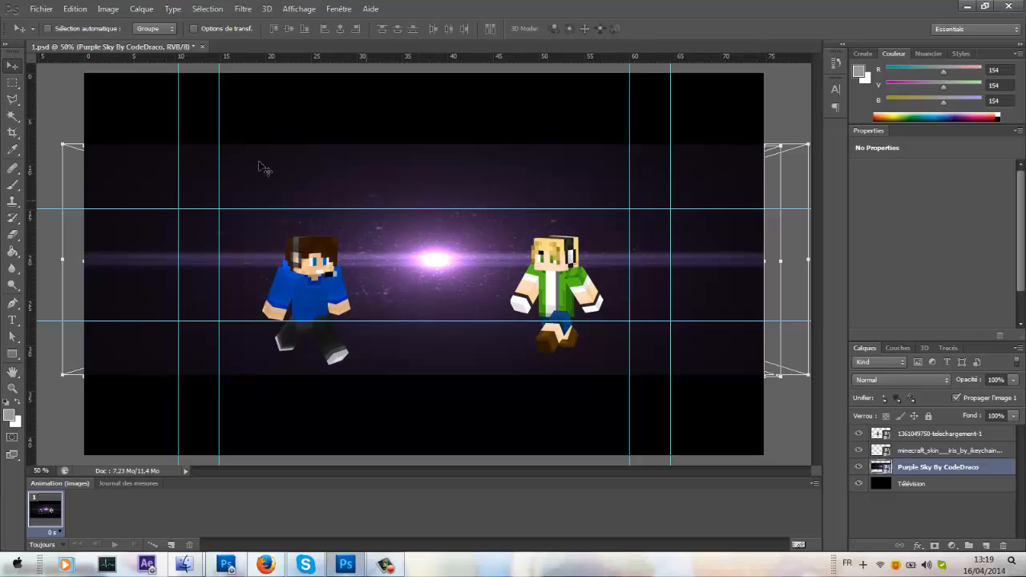
Place the nuage cloud image below the flare's centre at X 1095.50, Y 777.50 px, scaled to about 50%, and commit.
click(42, 10)
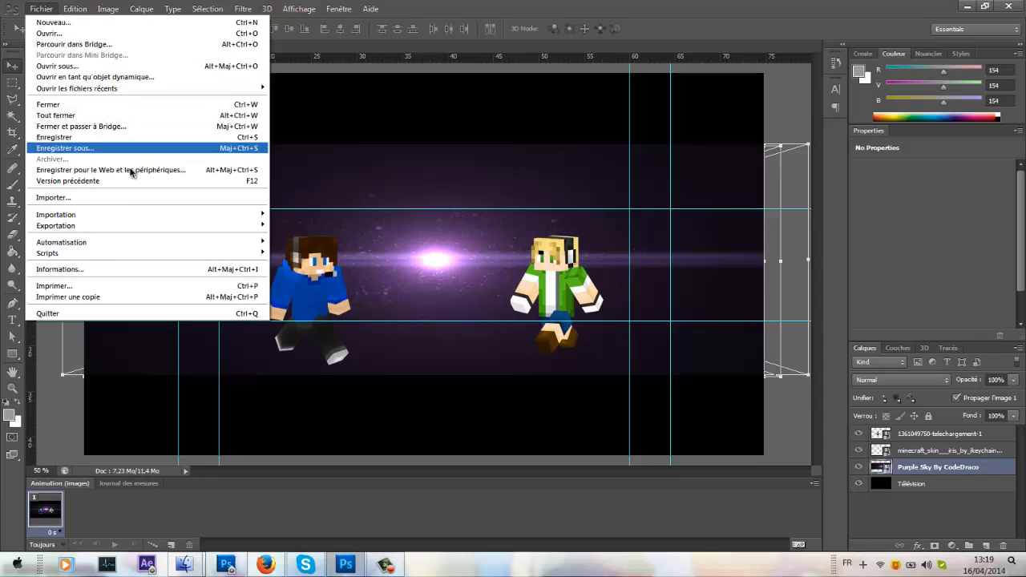
click(93, 199)
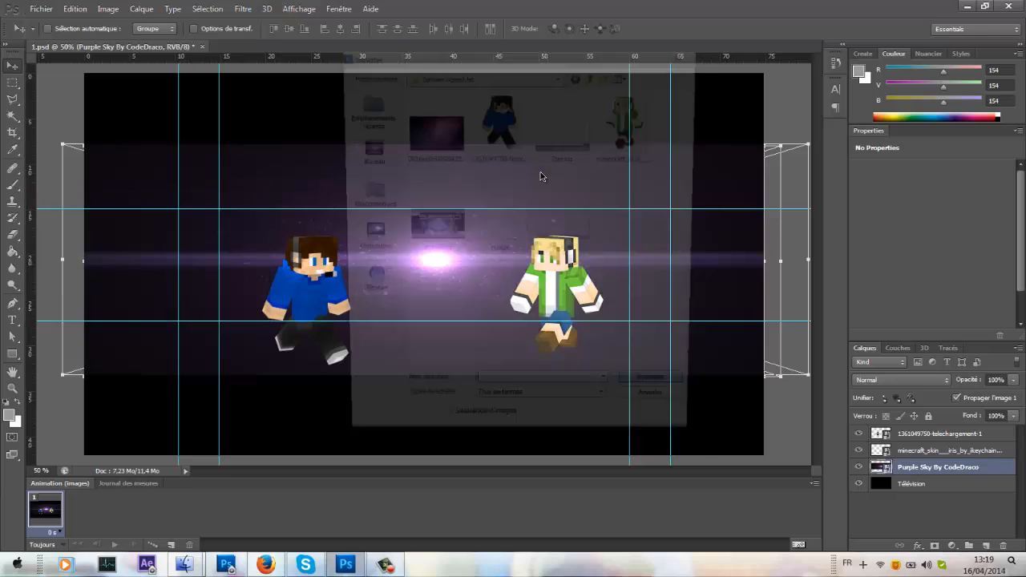
click(501, 230)
double_click(501, 230)
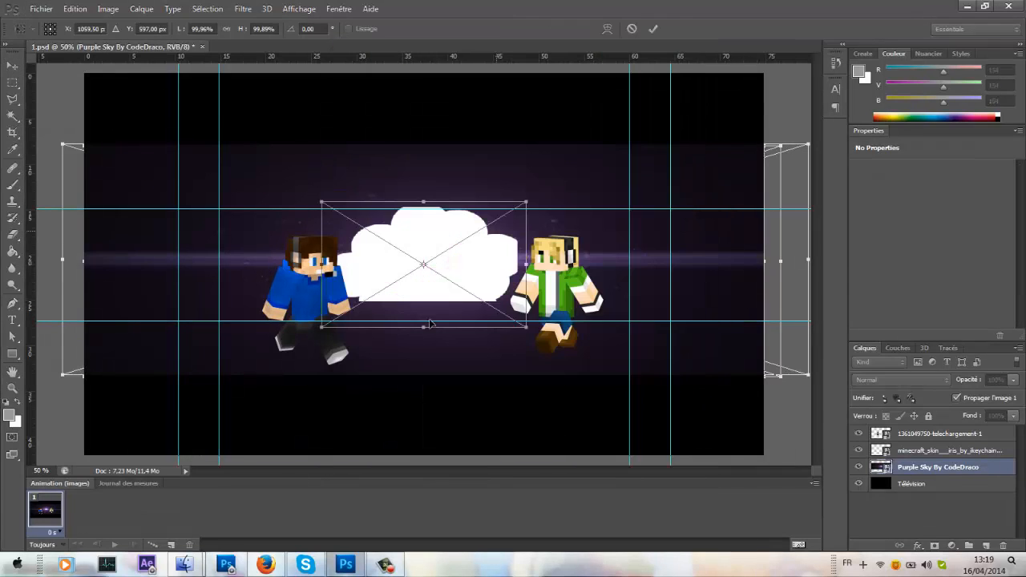
drag(446, 302, 450, 389)
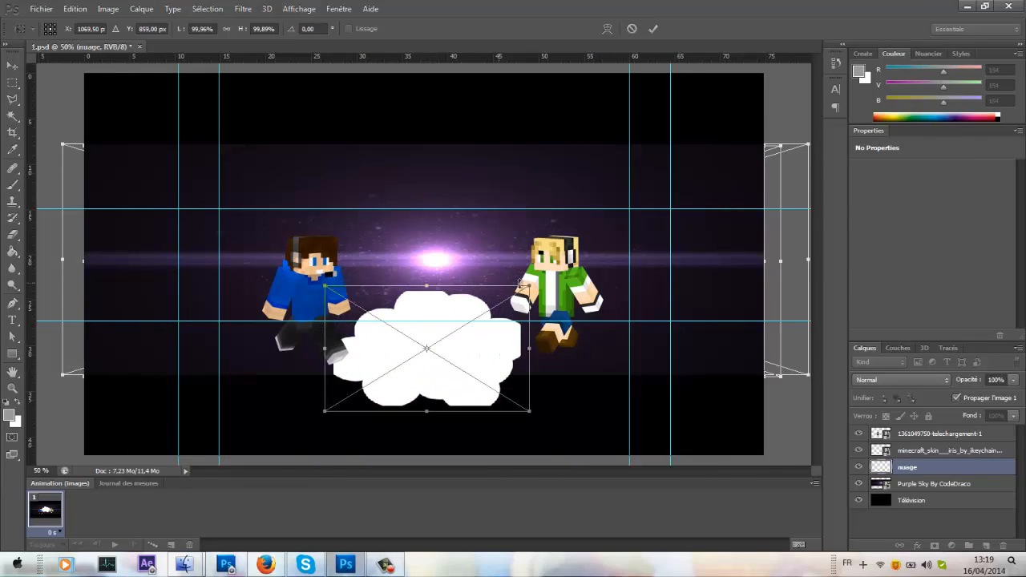
drag(493, 318, 458, 327)
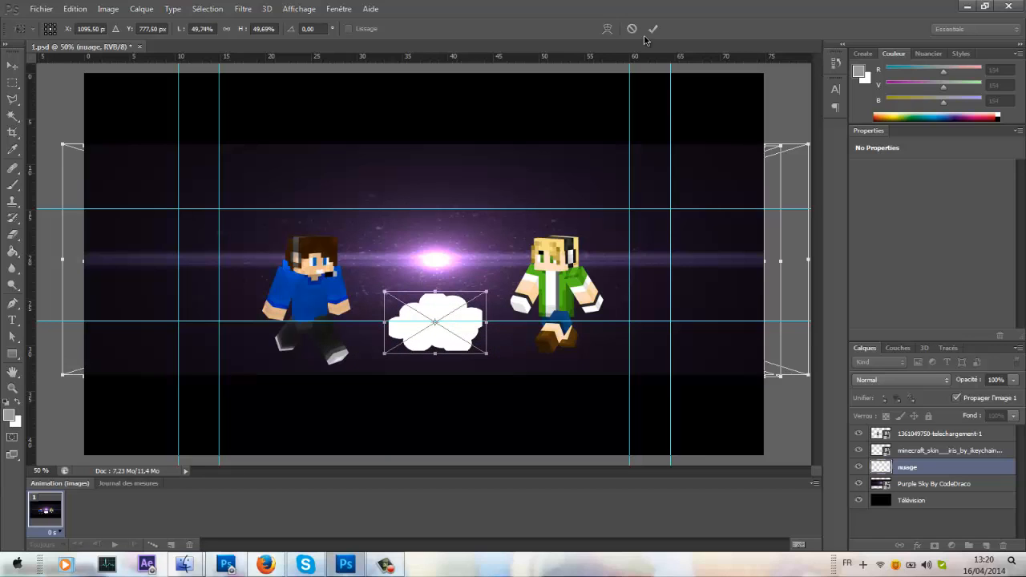
click(653, 29)
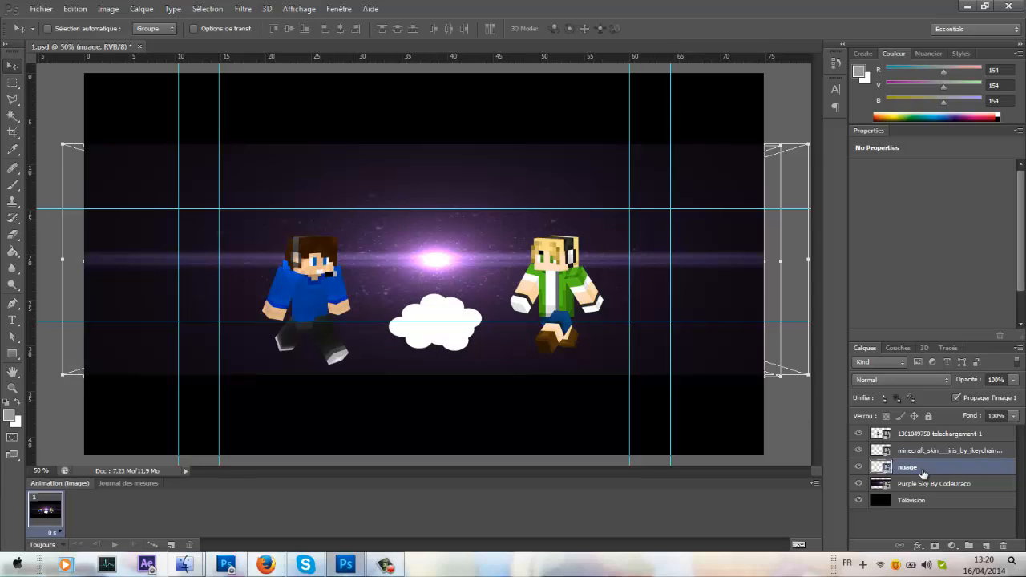
Bring the nuage layer to the top of the layer stack and extend the cloud rightward with three overlapping duplicates.
drag(925, 470, 929, 435)
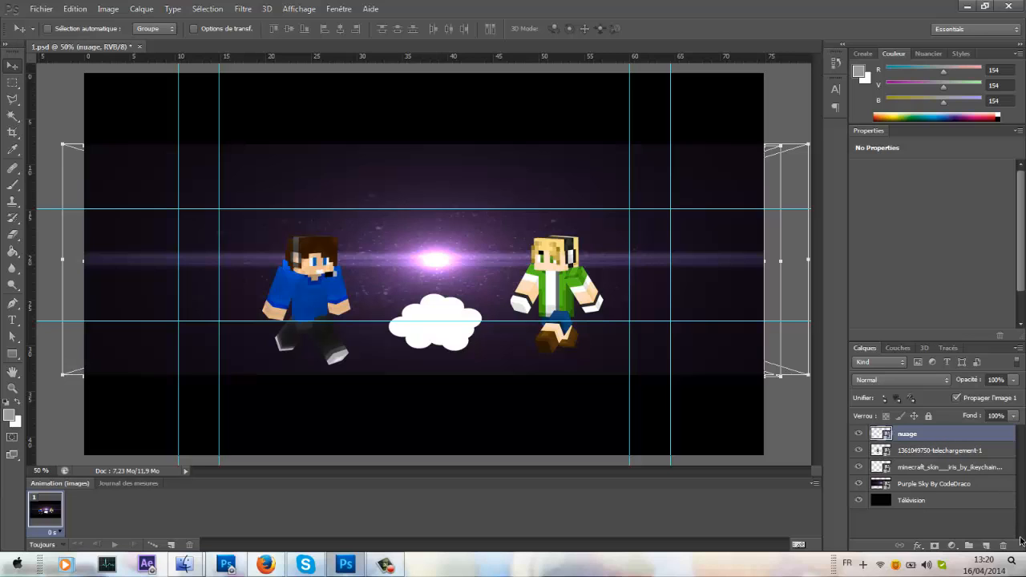
key(ctrl+j)
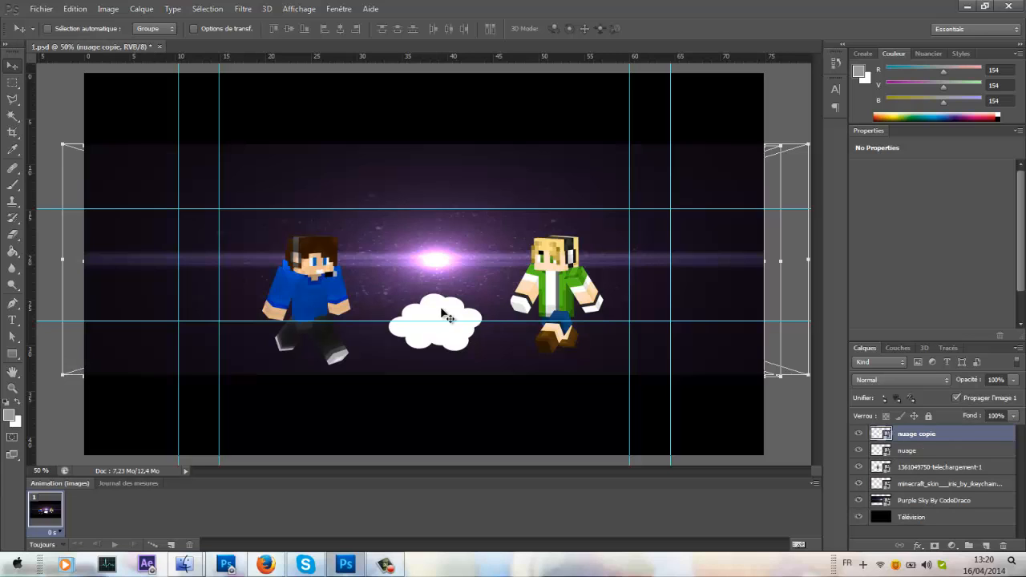
drag(420, 329, 483, 348)
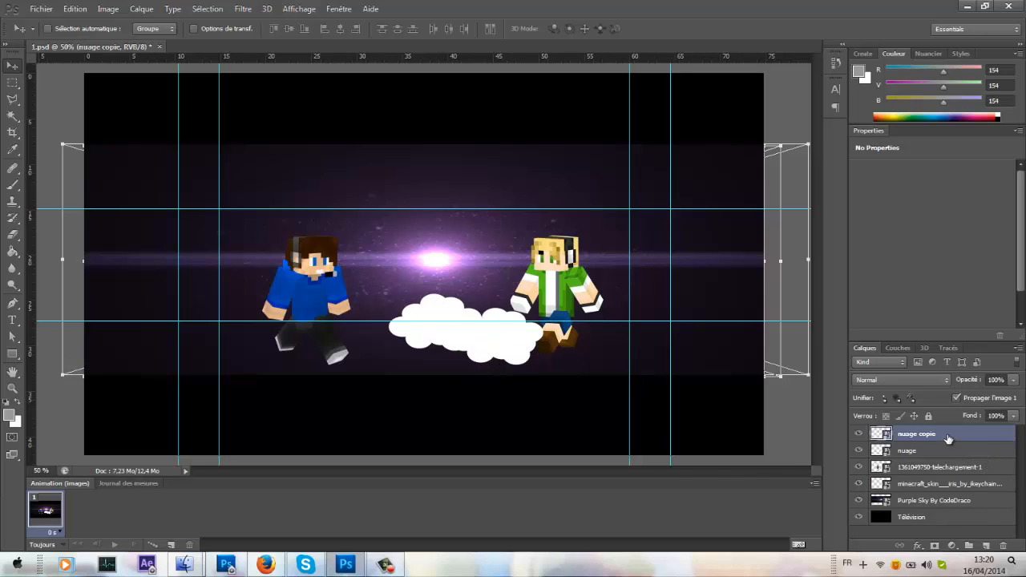
key(ctrl+j)
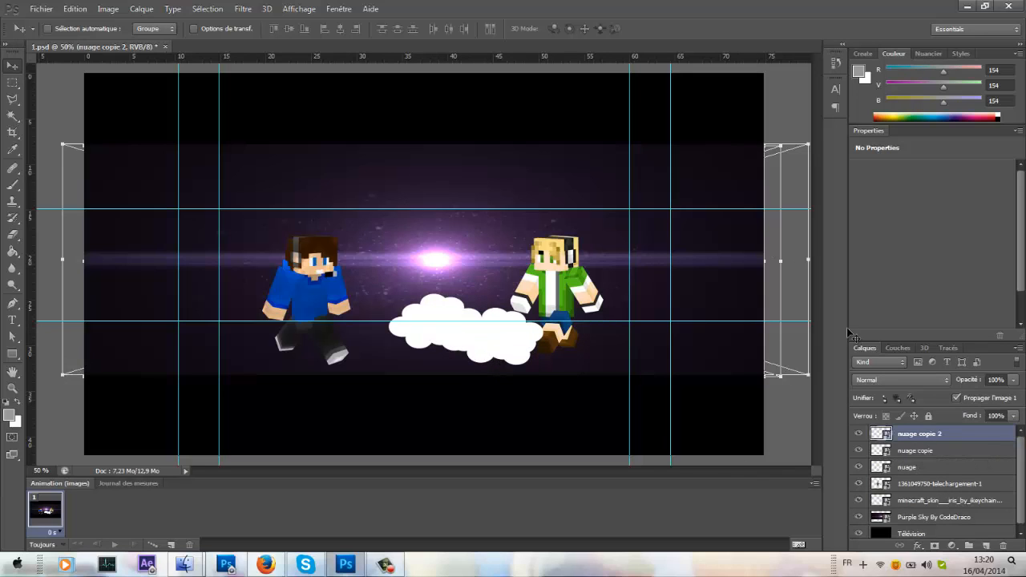
drag(500, 333, 550, 329)
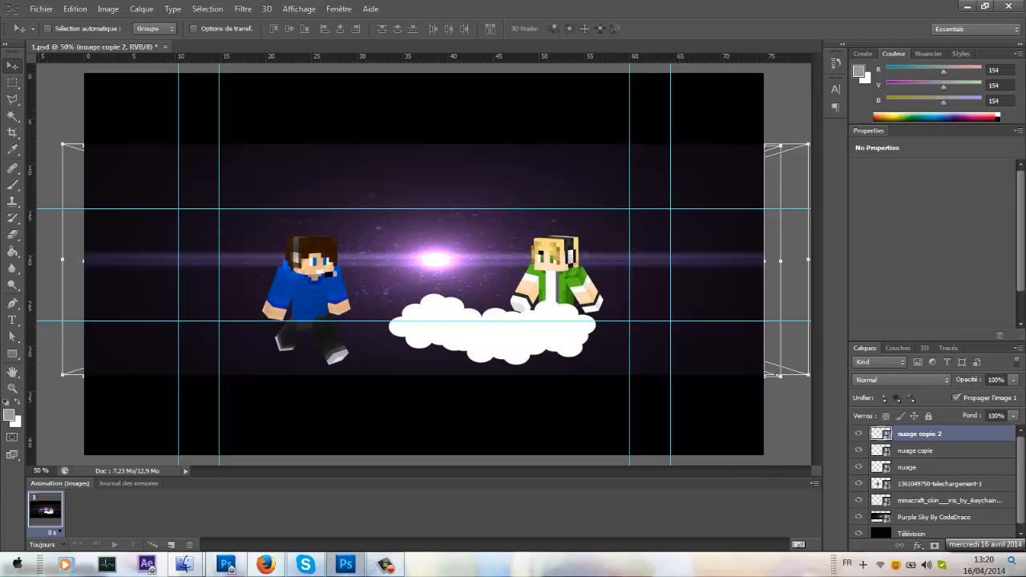
key(ctrl+j)
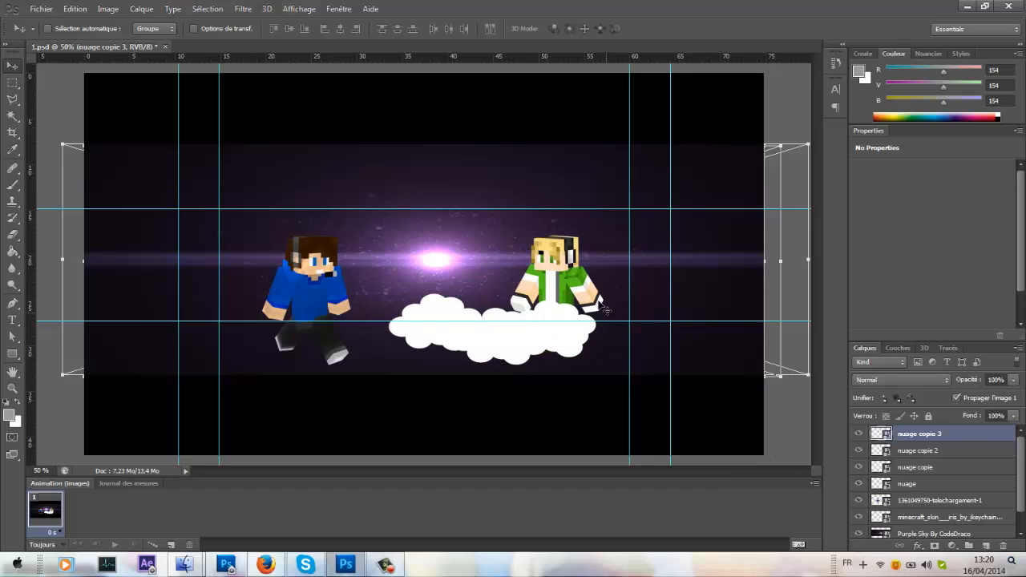
drag(569, 352, 621, 360)
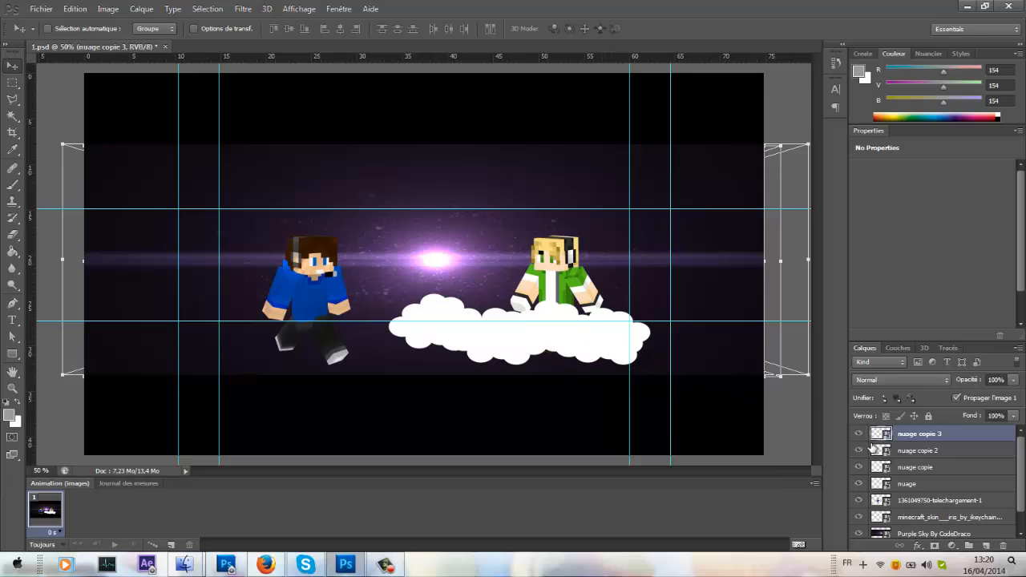
Extend the cloud row to the canvas's right edge with more overlapping duplicates of the nuage layer.
key(ctrl+j)
drag(614, 337, 659, 330)
key(ctrl+j)
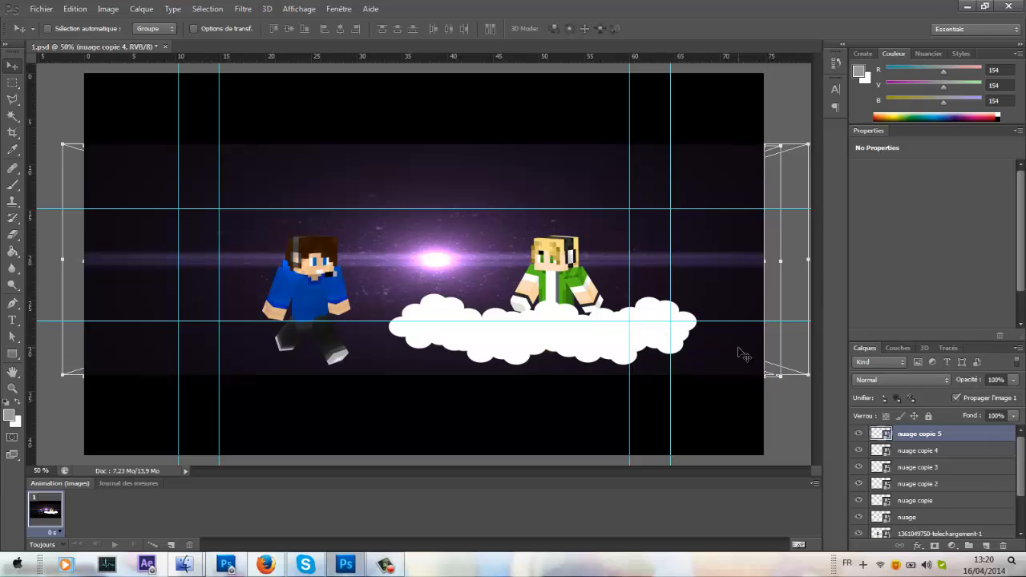
drag(682, 335, 738, 354)
key(ctrl+j)
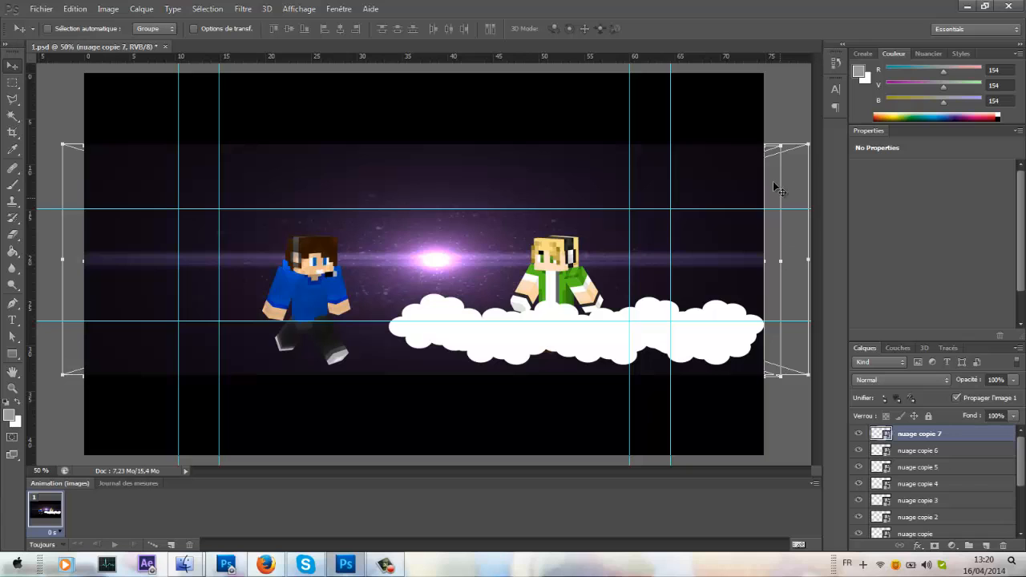
Place cloud duplicates over the blue character's legs and adjust their positions so they join the existing row without a gap.
drag(753, 344, 278, 327)
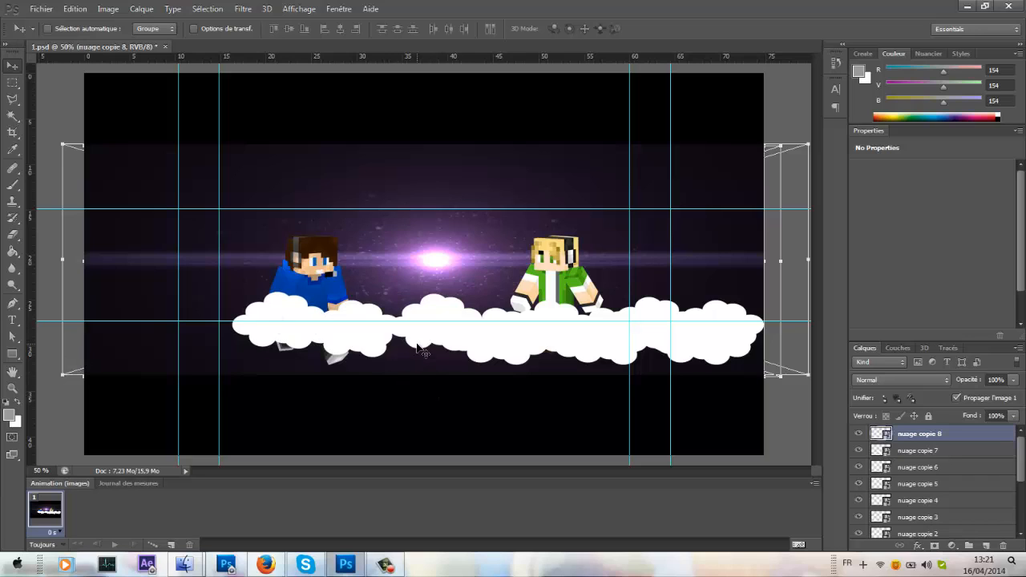
drag(373, 343, 373, 334)
click(911, 453)
click(934, 434)
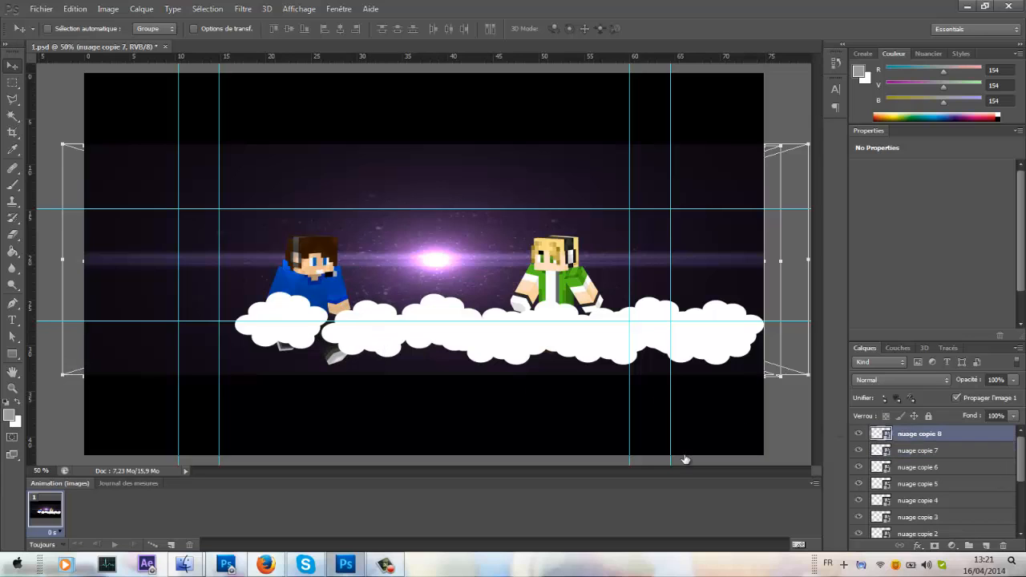
drag(297, 335, 311, 339)
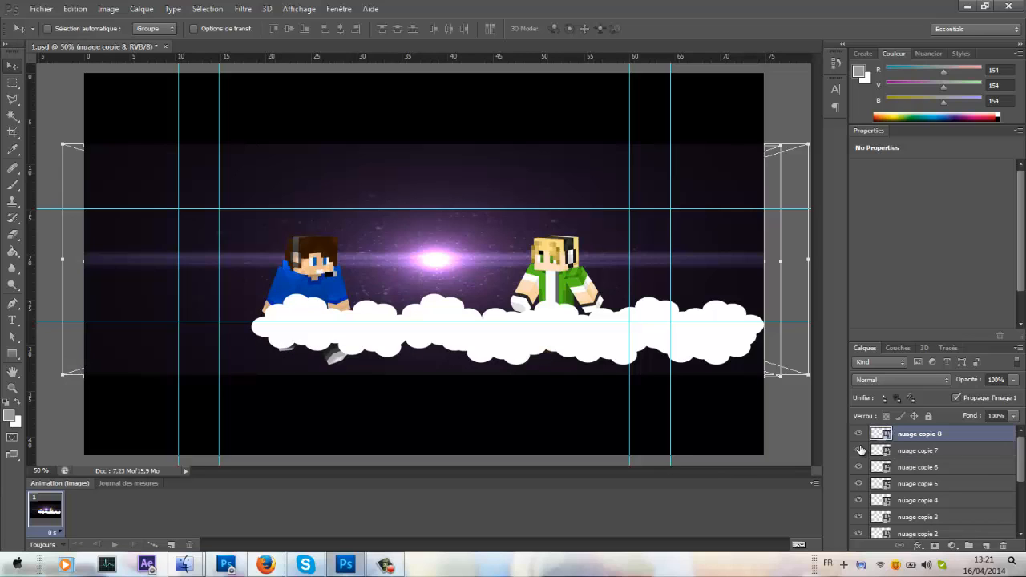
Continue the cloud row to the canvas's left edge with more duplicates and fill the remaining gap at the right edge.
drag(275, 331, 214, 340)
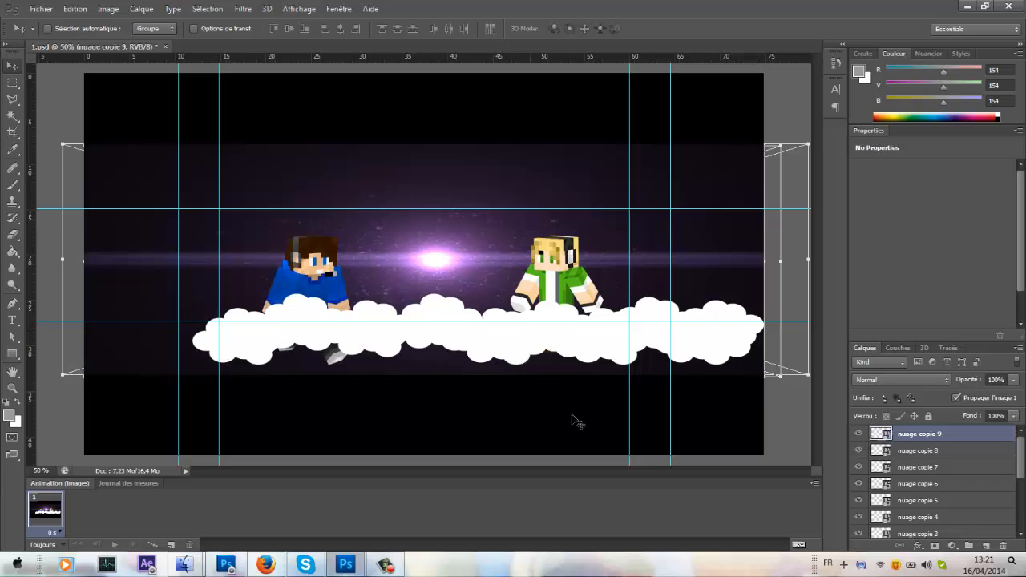
key(ctrl+j)
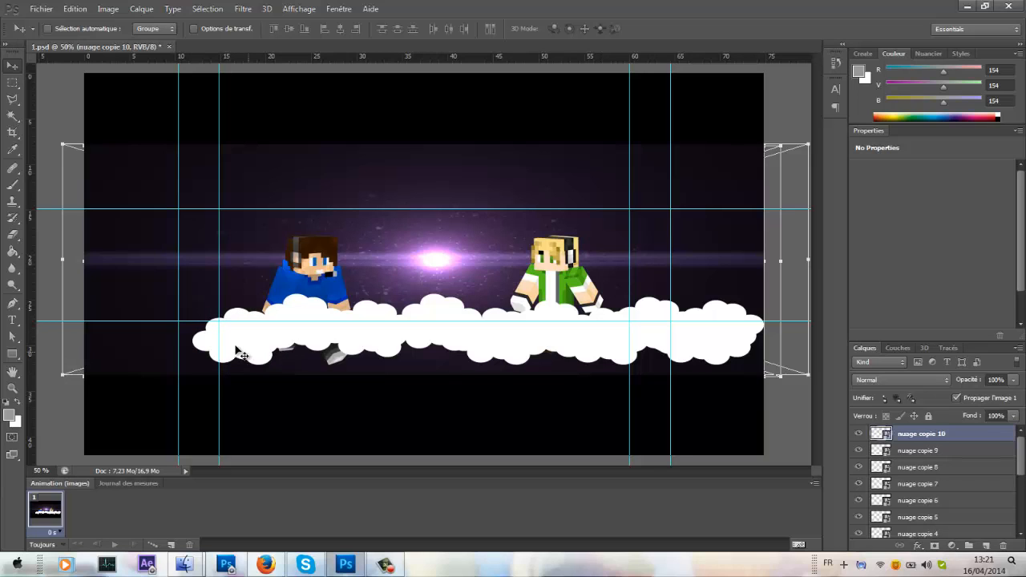
drag(229, 339, 92, 339)
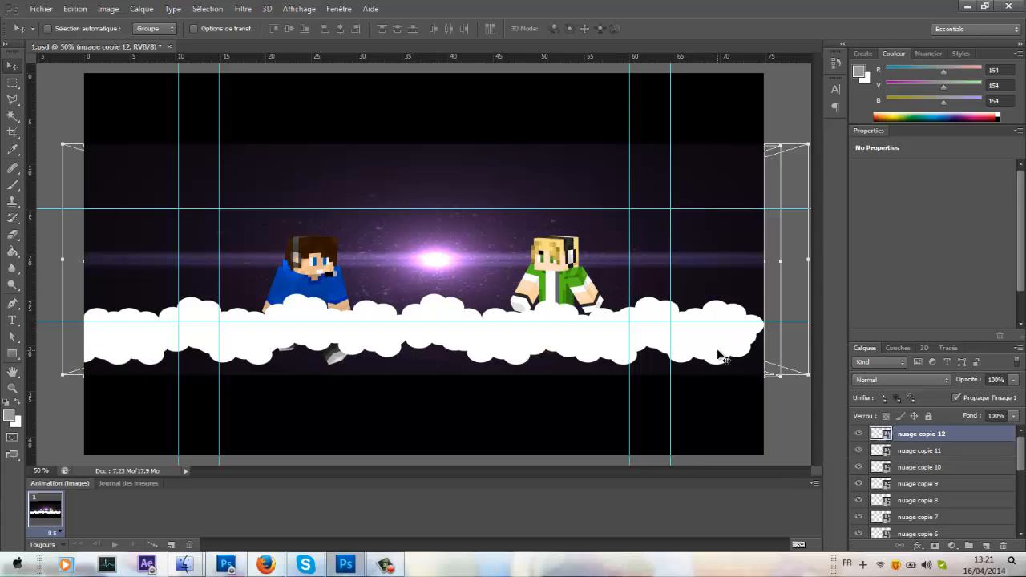
drag(228, 341, 787, 344)
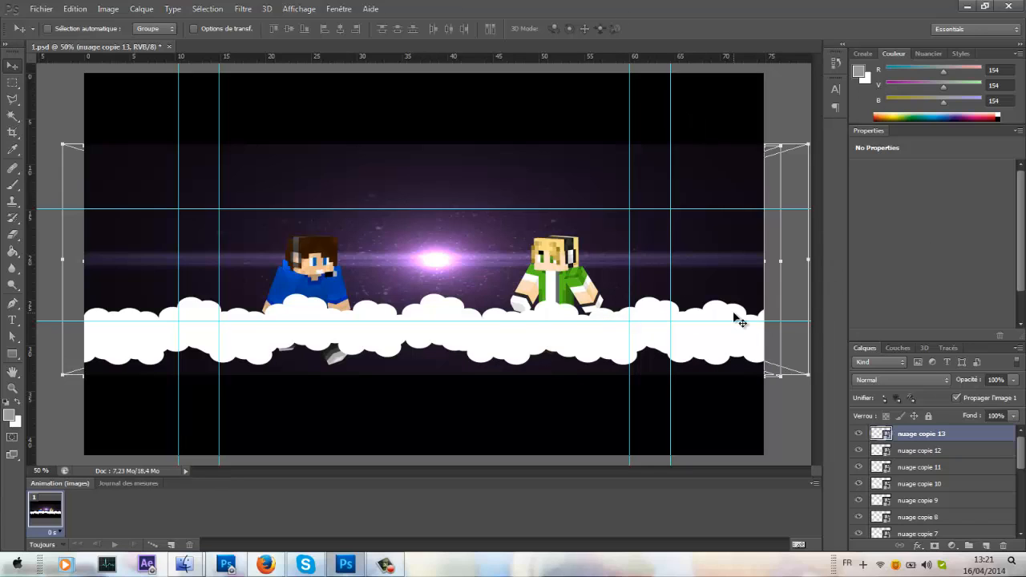
Add the text "Tj" in 172 pt Space Age between the two characters and centre it over the flare.
click(12, 319)
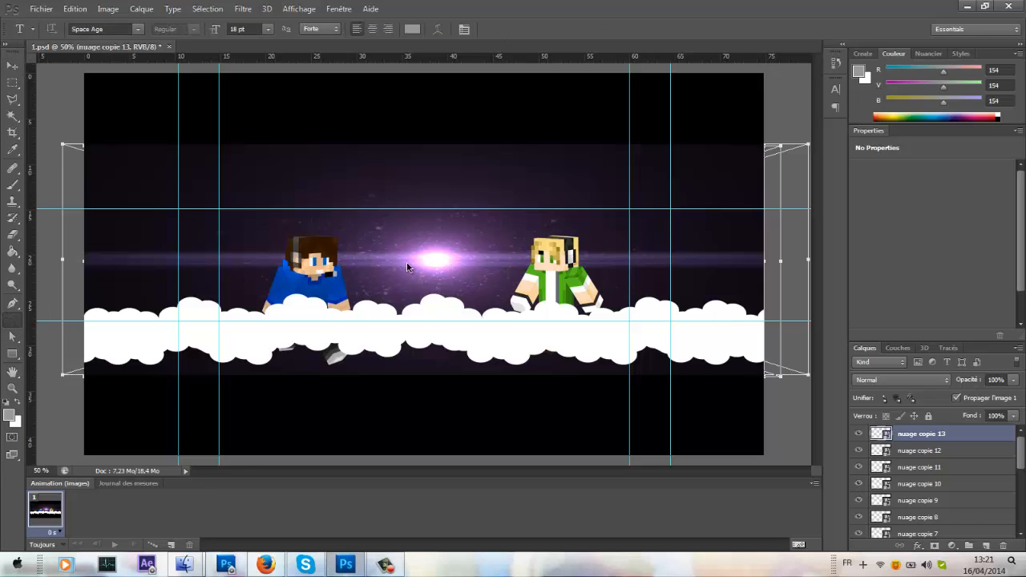
drag(415, 236, 470, 293)
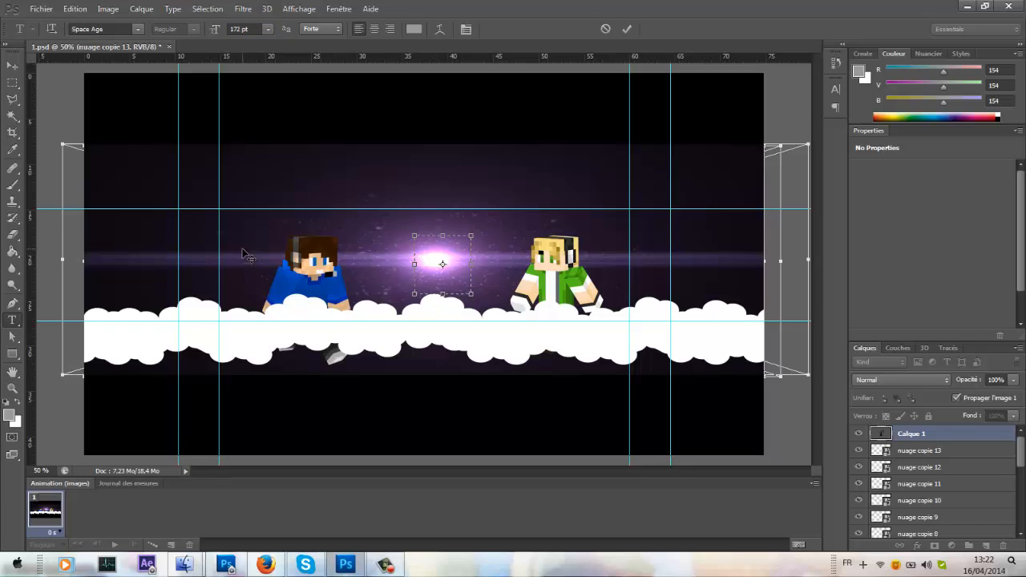
key(Caps_Lock)
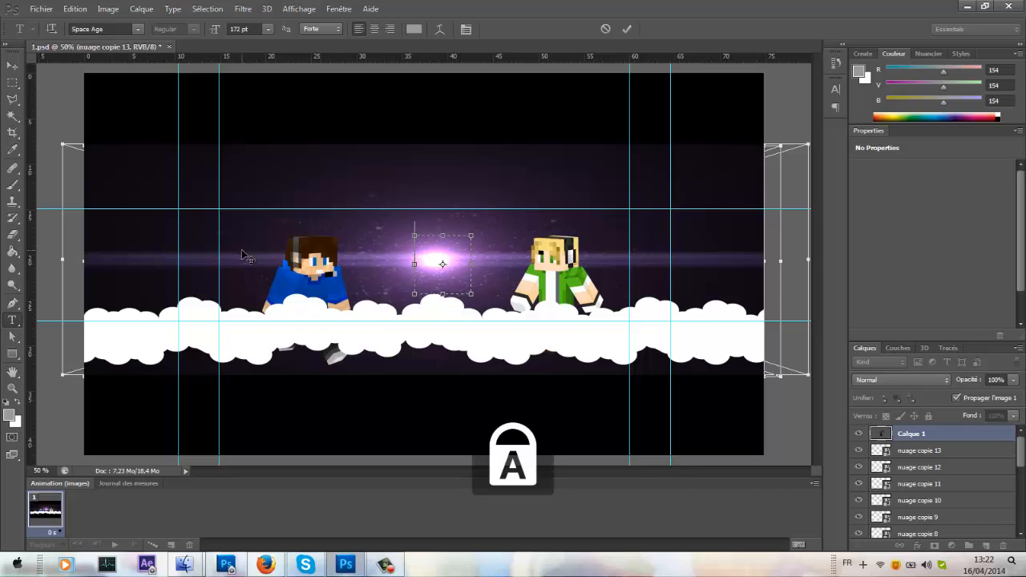
text(T)
key(Caps_Lock)
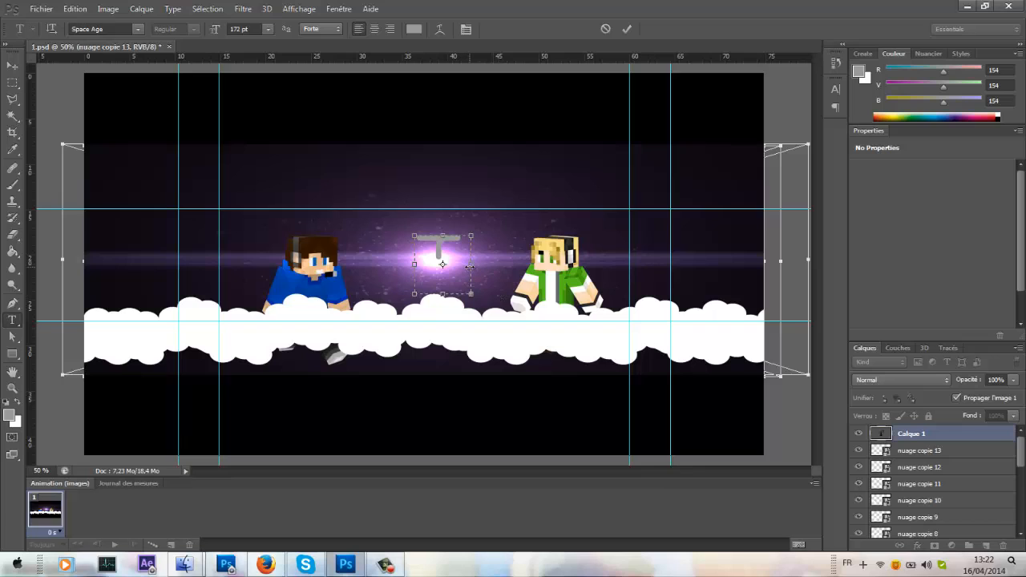
drag(470, 263, 542, 264)
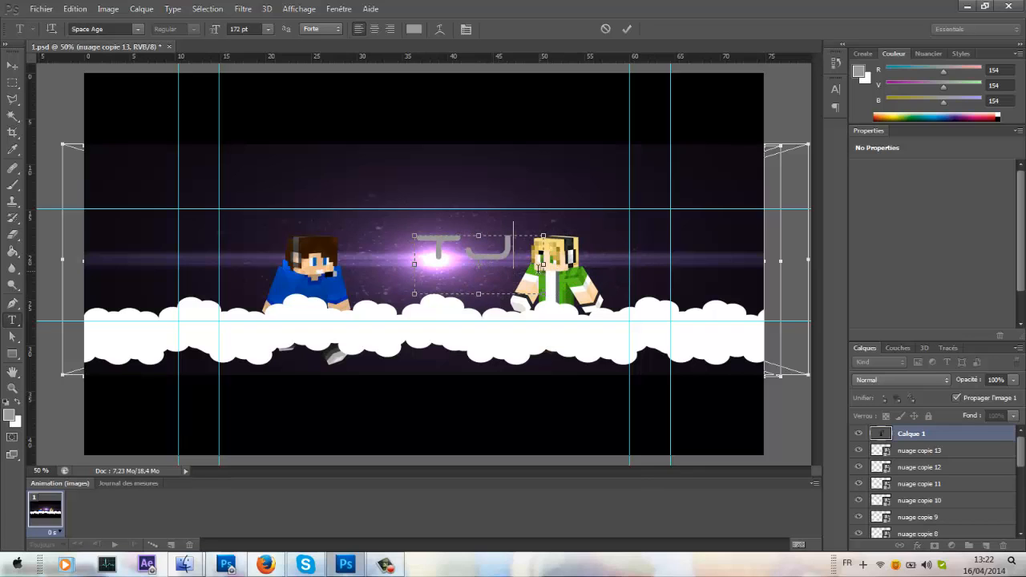
click(627, 29)
click(12, 65)
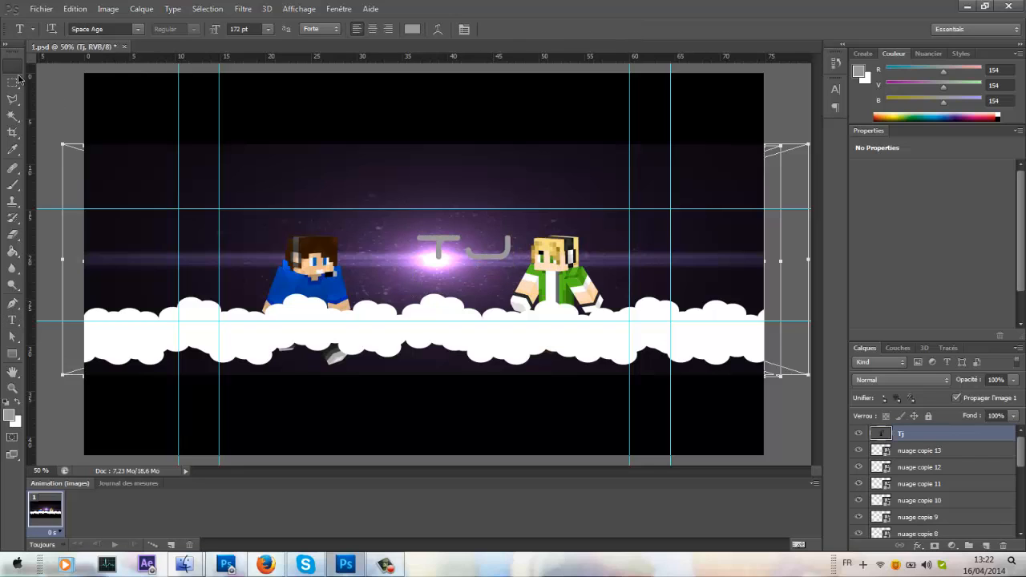
drag(476, 273, 450, 287)
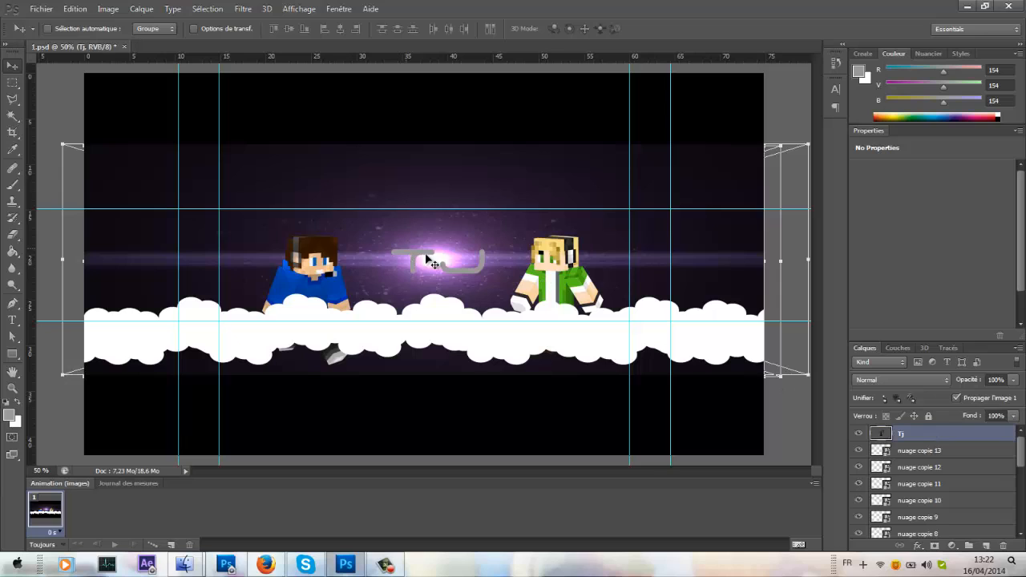
Add an Inner Shadow to the Tj text layer with a distance of 4 px.
key(h)
double_click(977, 437)
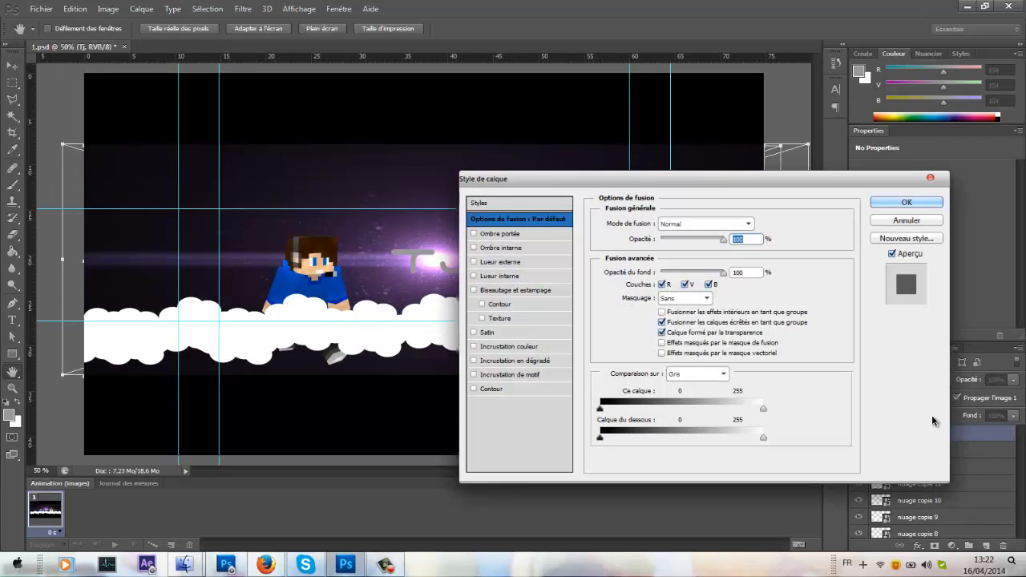
click(472, 247)
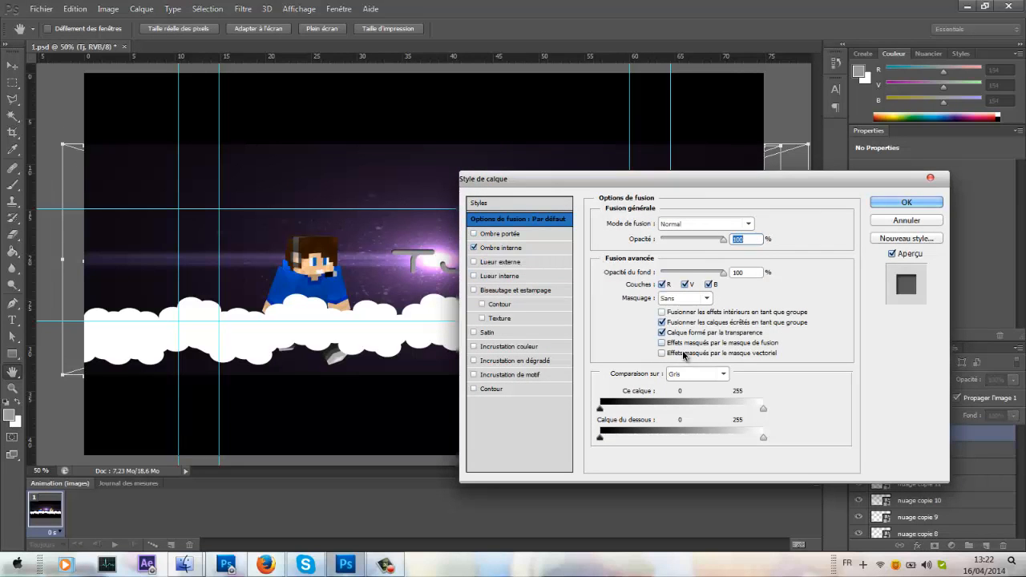
click(496, 250)
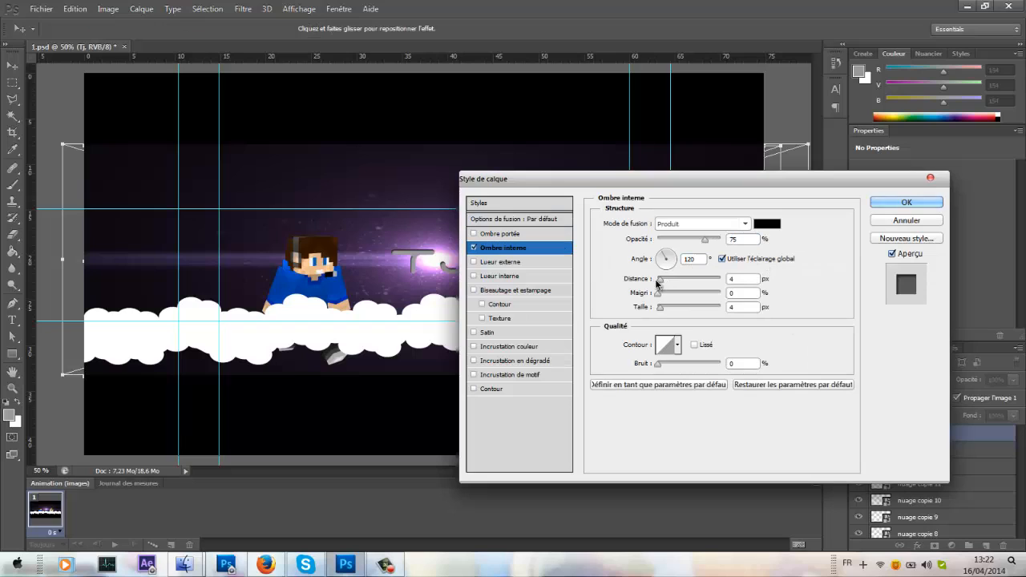
drag(661, 282, 659, 284)
Add a Gradient Overlay to the Tj text and set its scale to 150%.
click(476, 361)
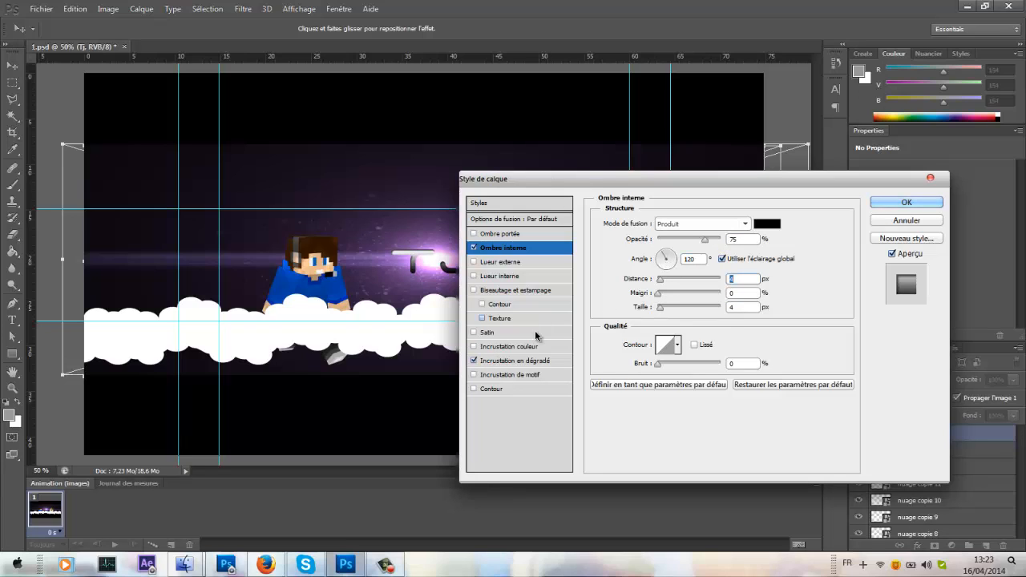
click(544, 362)
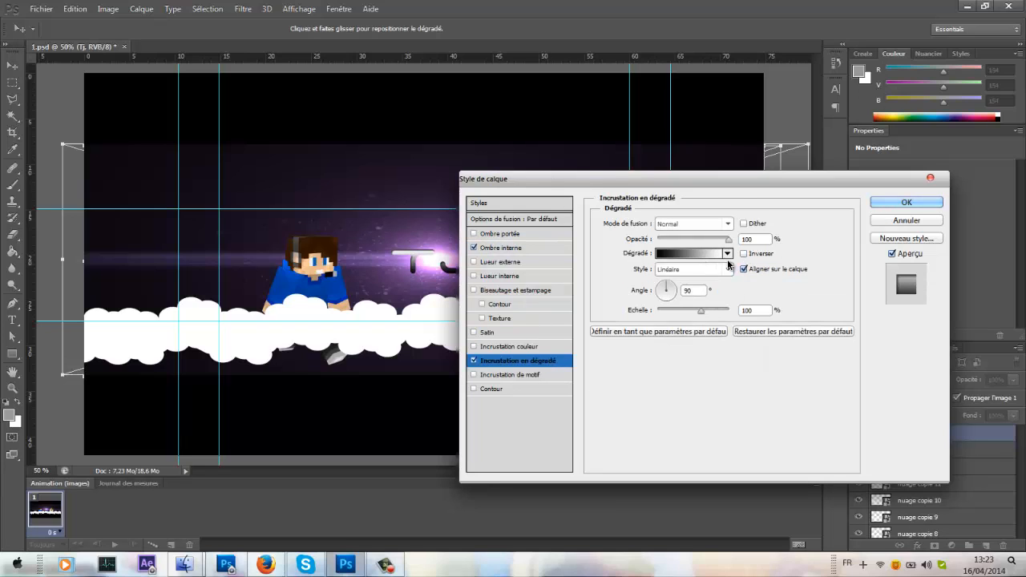
drag(702, 315, 817, 324)
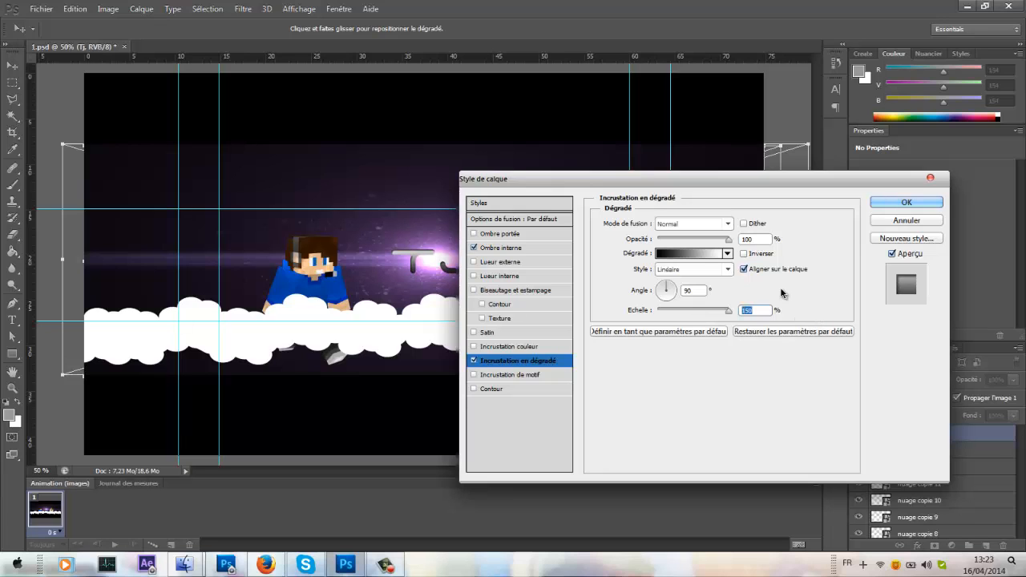
Set the starting colour of the overlay's gradient to pink ff00ae and accept the edited gradient.
click(675, 254)
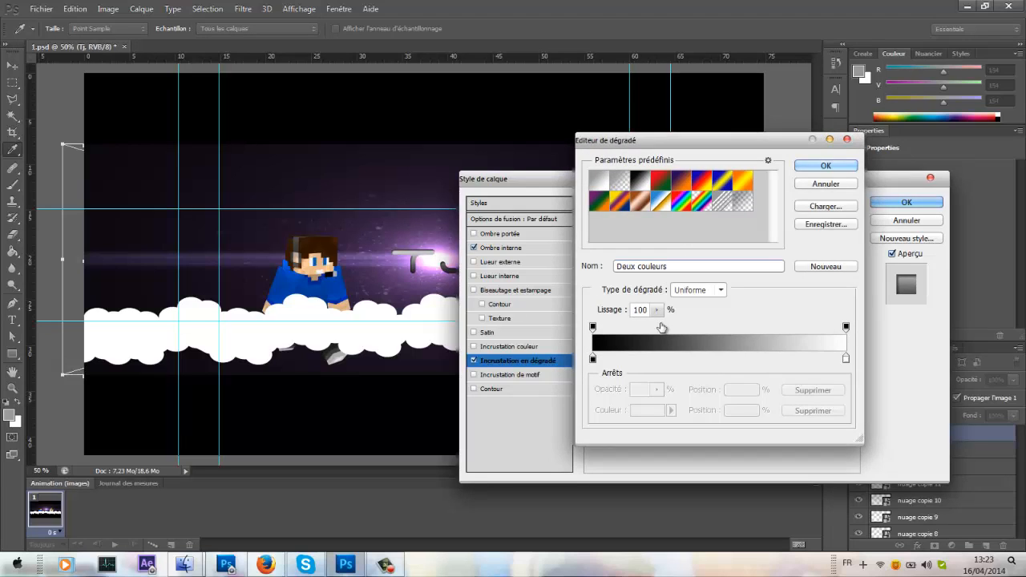
drag(710, 140, 714, 194)
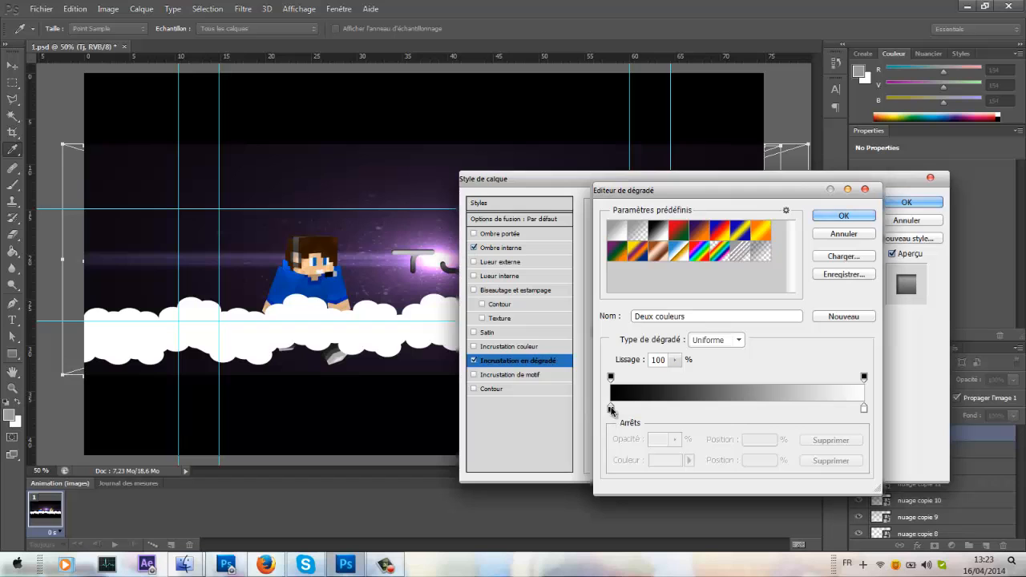
click(609, 409)
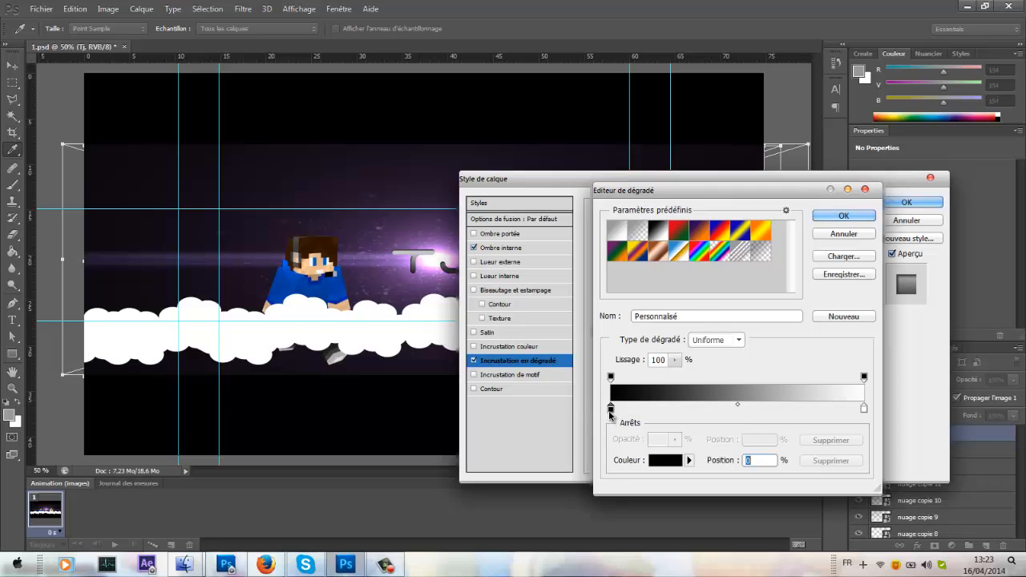
double_click(610, 410)
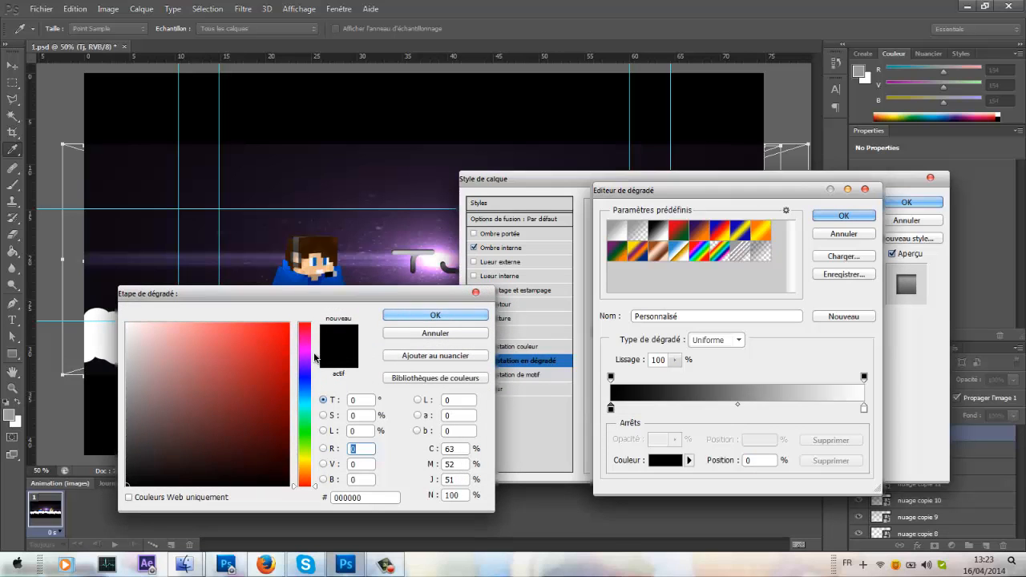
drag(315, 357, 313, 351)
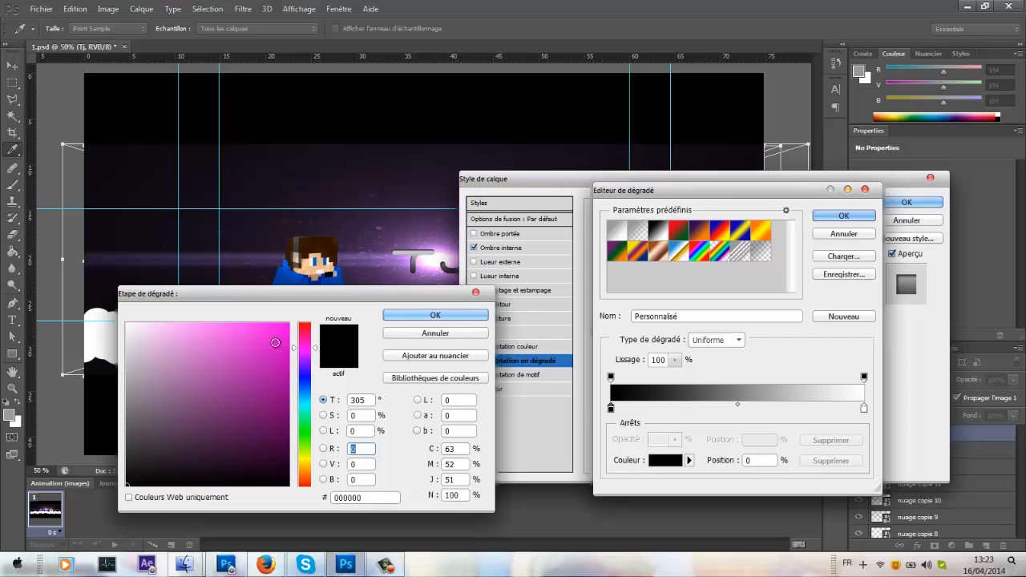
click(288, 324)
drag(305, 347, 310, 347)
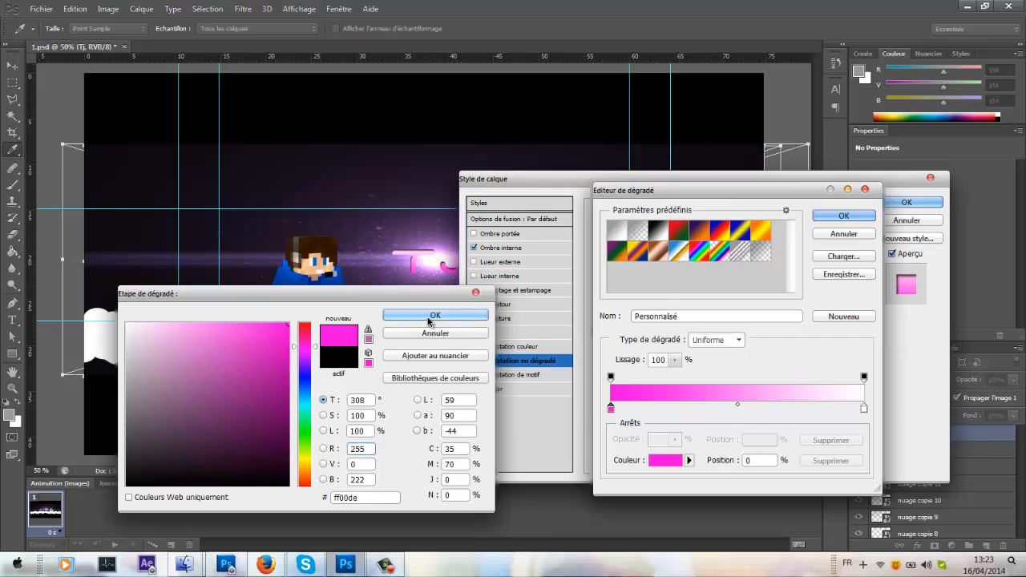
click(313, 360)
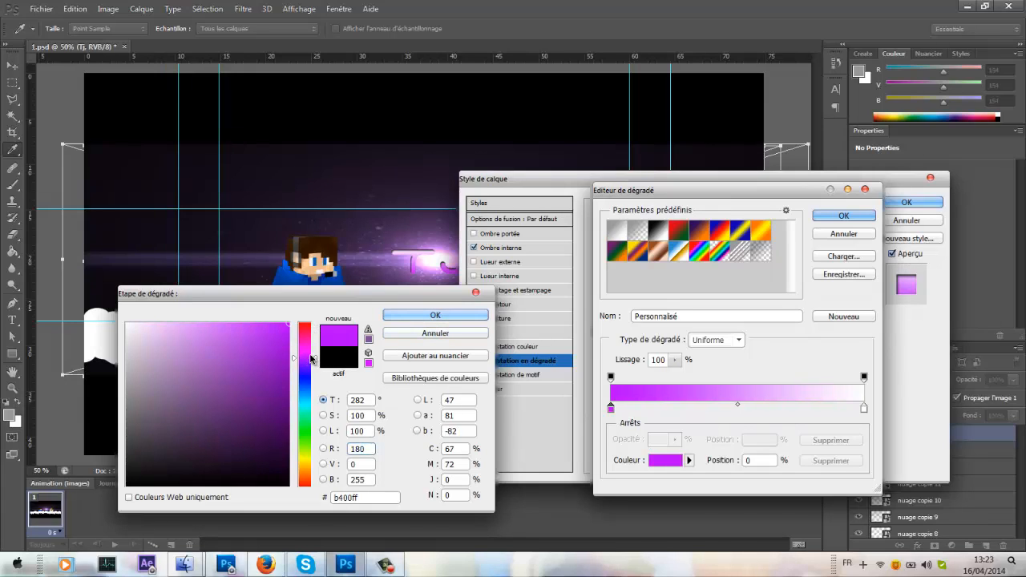
drag(311, 359, 308, 344)
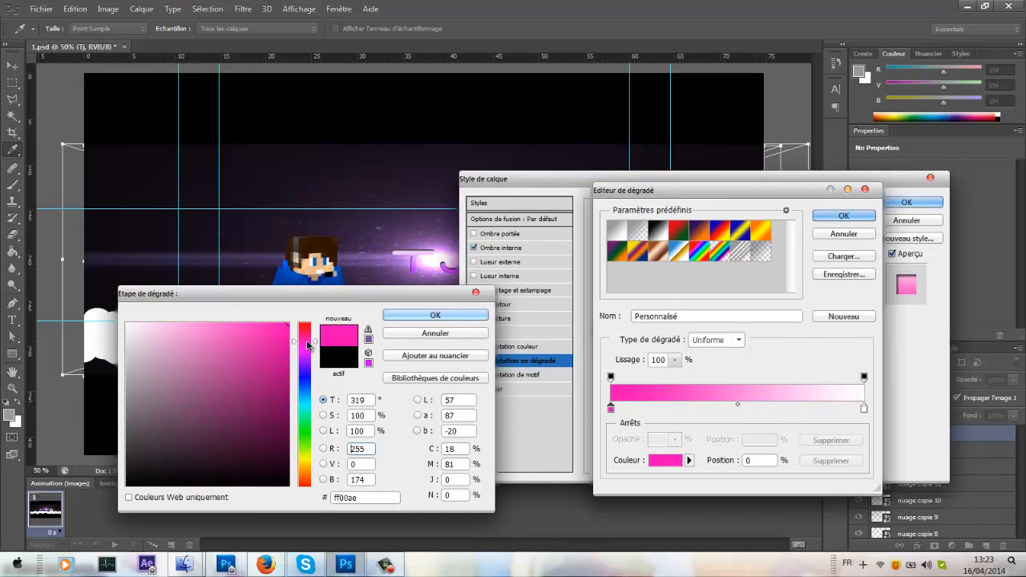
click(400, 320)
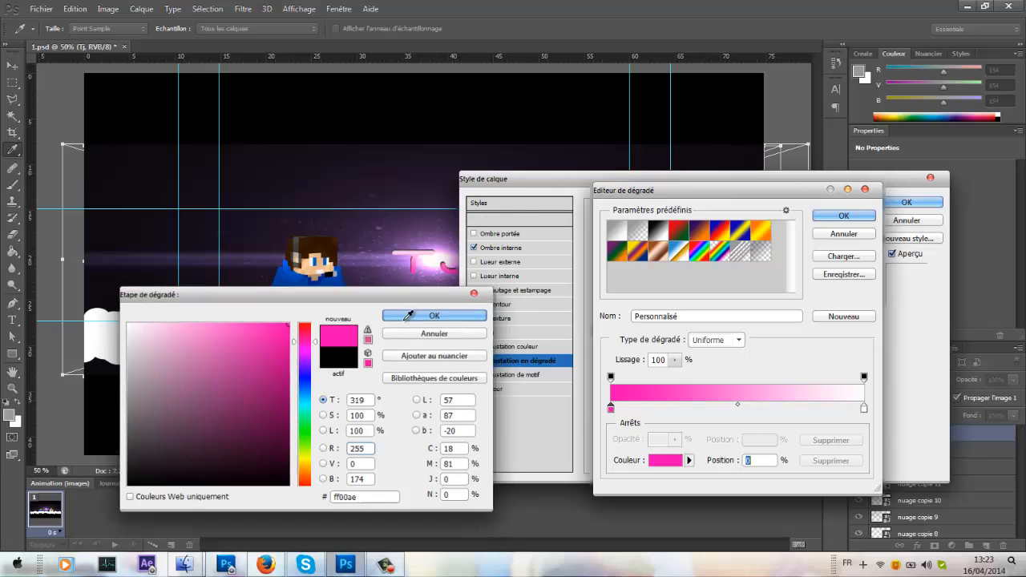
click(842, 215)
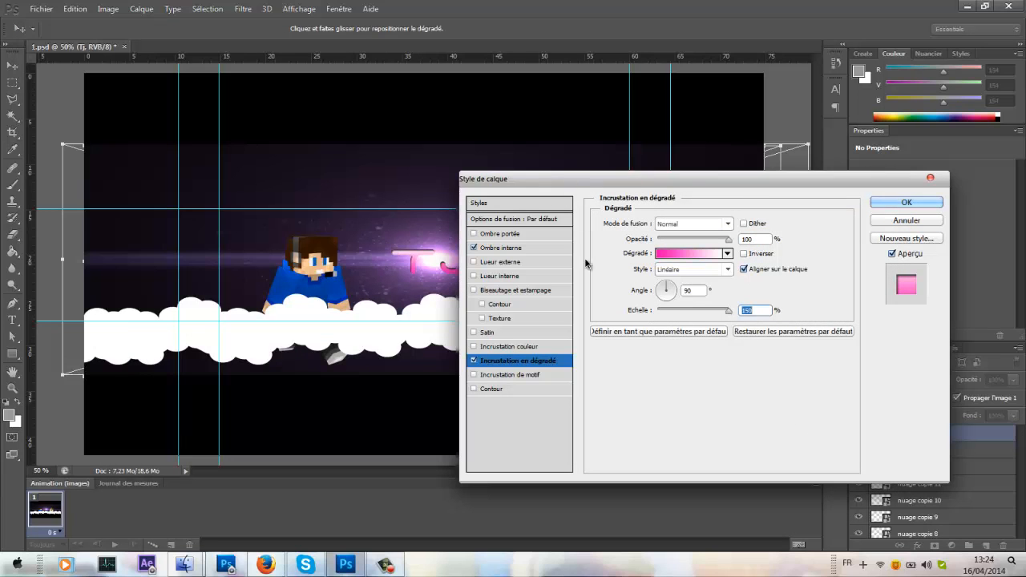
Check the gradient on the Tj text in the canvas and apply the layer style.
drag(577, 180, 715, 232)
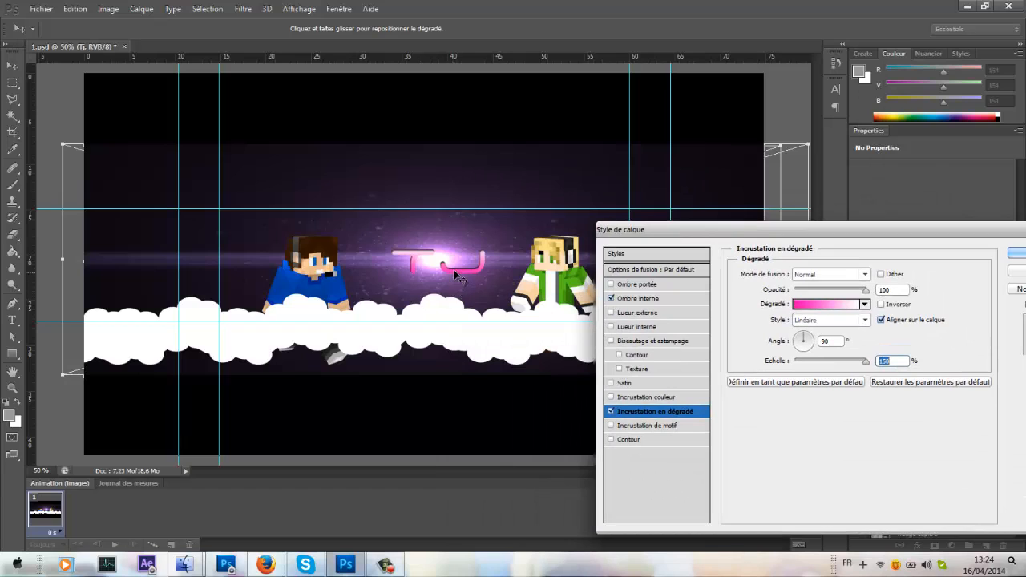
drag(454, 271, 455, 272)
drag(729, 230, 316, 154)
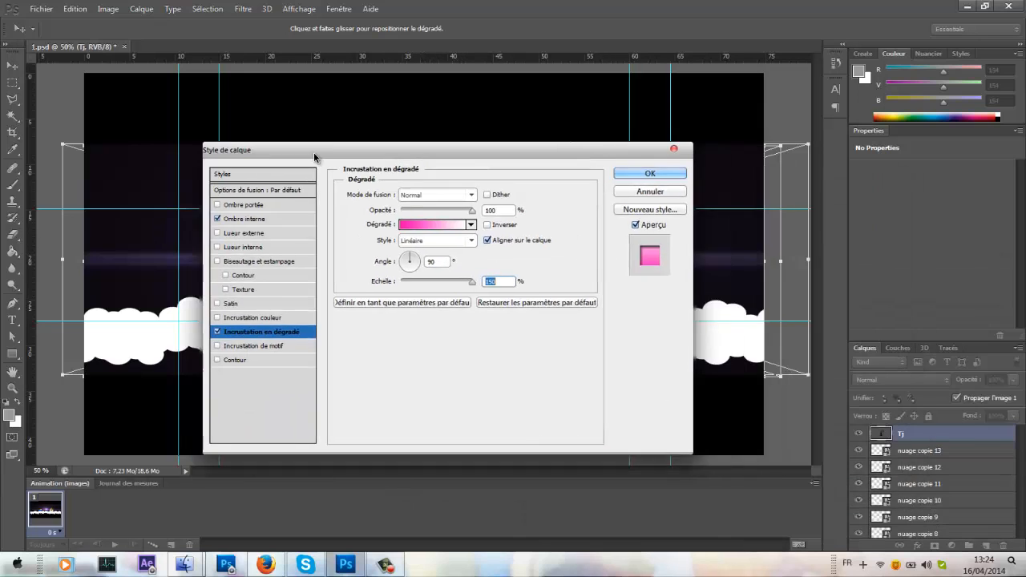
click(629, 178)
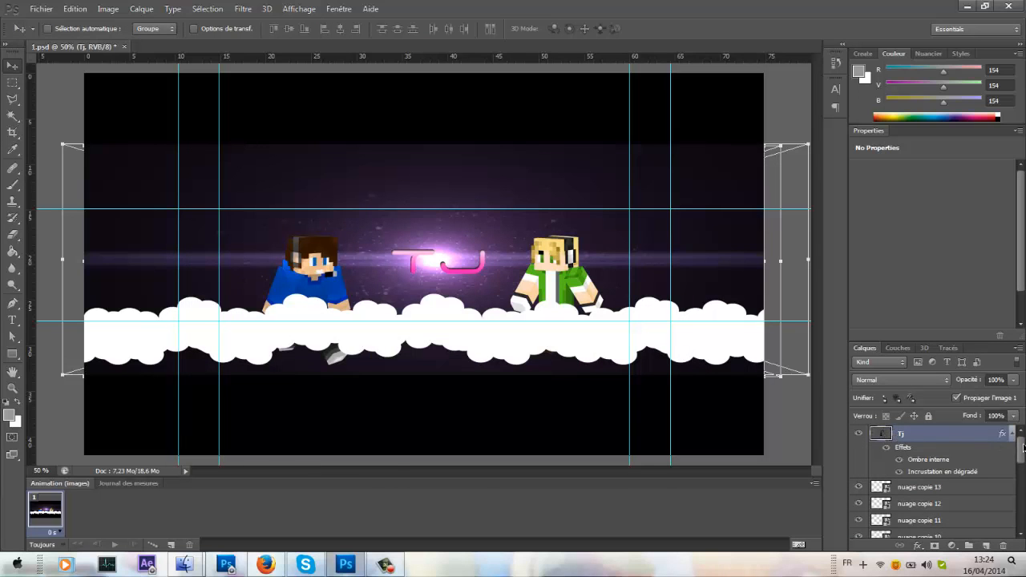
Merge the Tj text layer and all the nuage cloud layers into a single layer.
drag(1023, 448, 1022, 513)
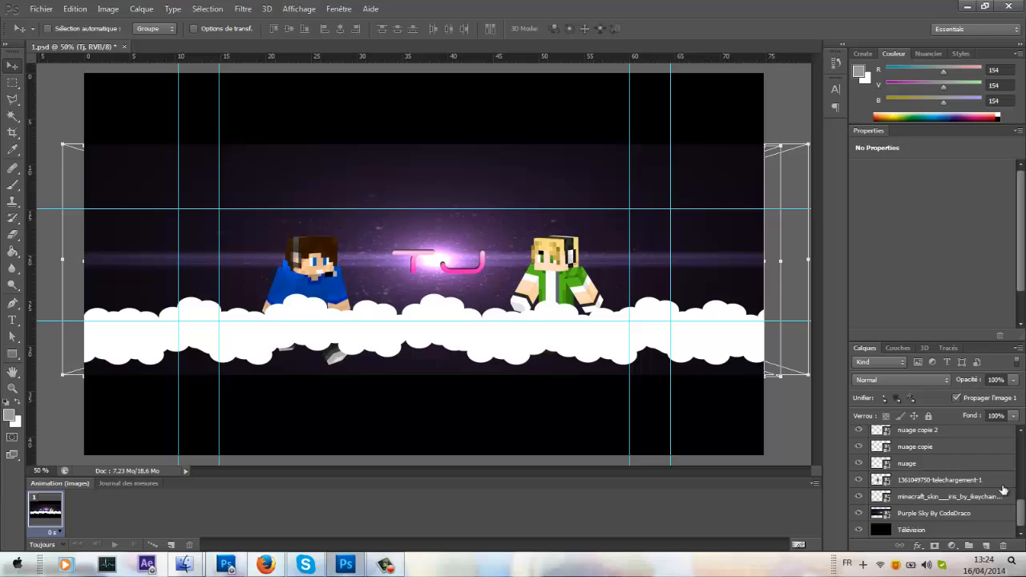
shift+click(920, 467)
mouse_move(1020, 521)
mouse_down()
mouse_move(1019, 451)
mouse_move(1016, 513)
mouse_up()
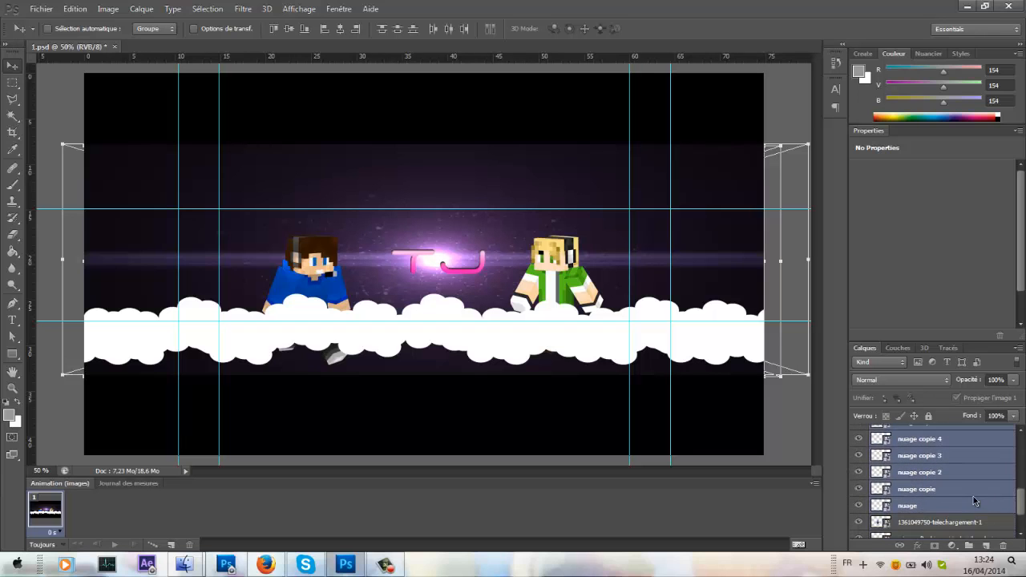
right_click(976, 502)
click(927, 346)
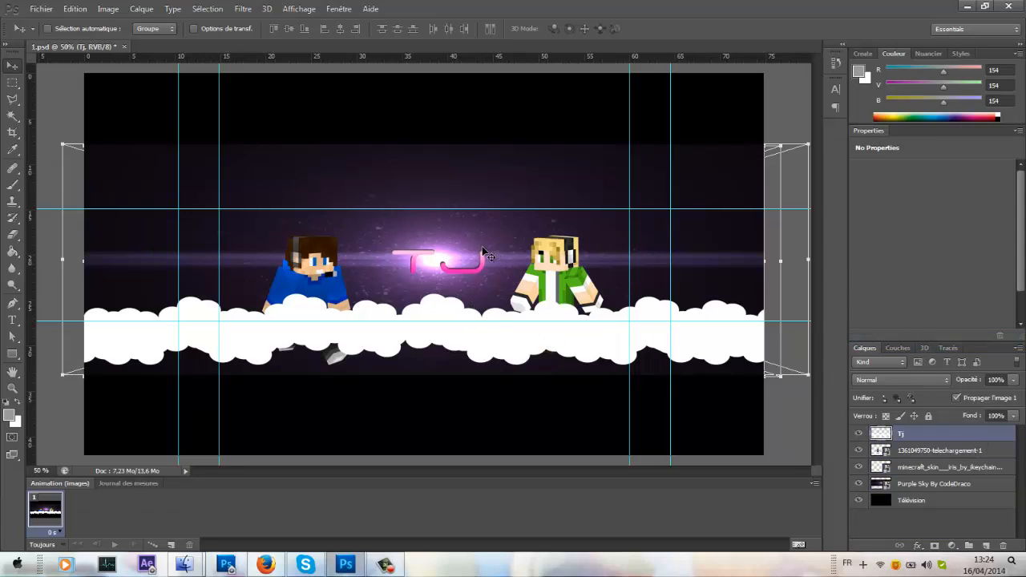
drag(464, 345, 473, 343)
key(ctrl+z)
Add an Outer Glow with a size of 10 px to the blue character's layer and apply the style.
double_click(993, 451)
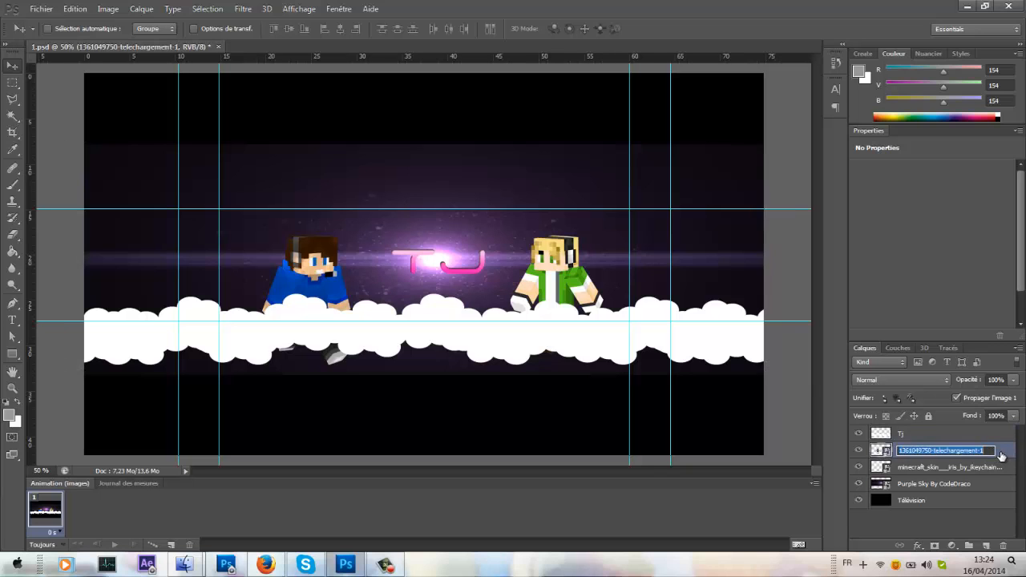
double_click(1008, 455)
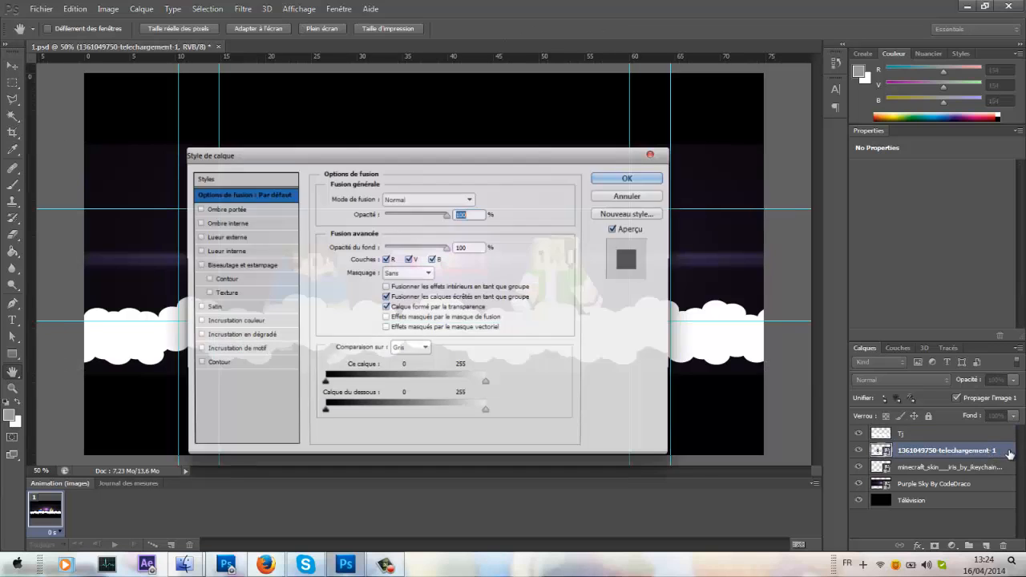
click(215, 238)
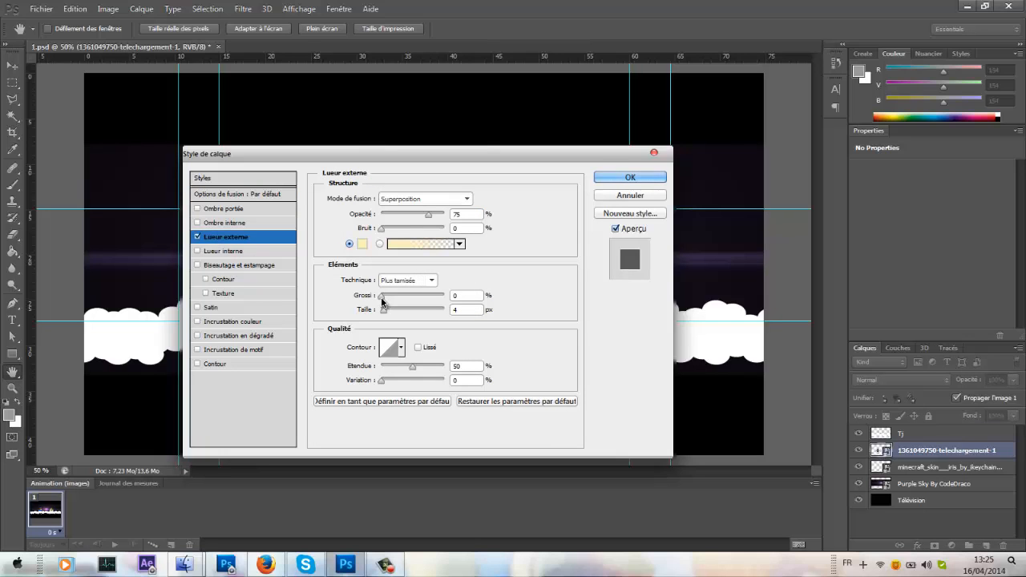
drag(427, 157, 659, 340)
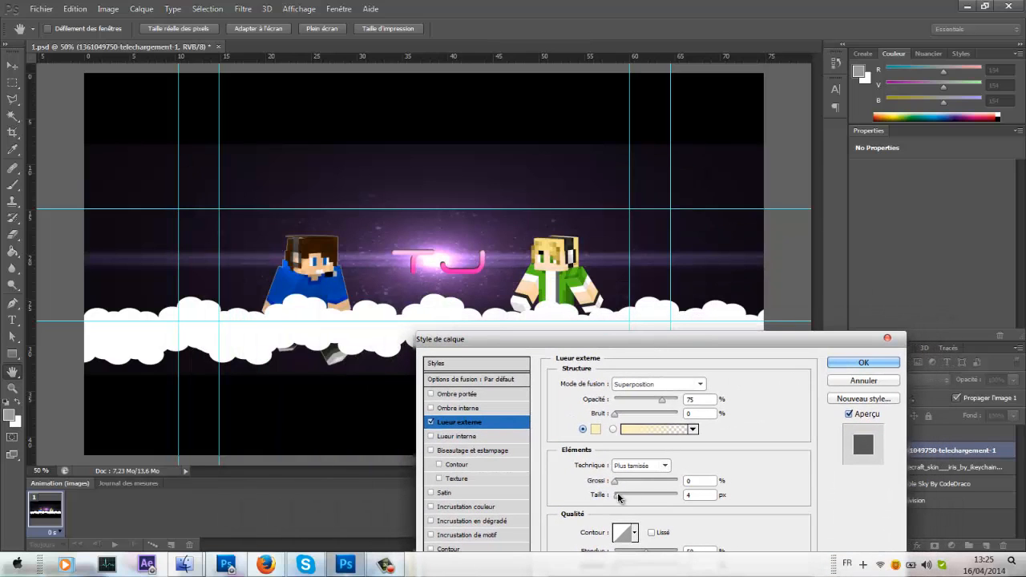
mouse_move(617, 495)
mouse_down()
mouse_move(640, 494)
mouse_move(621, 499)
mouse_up()
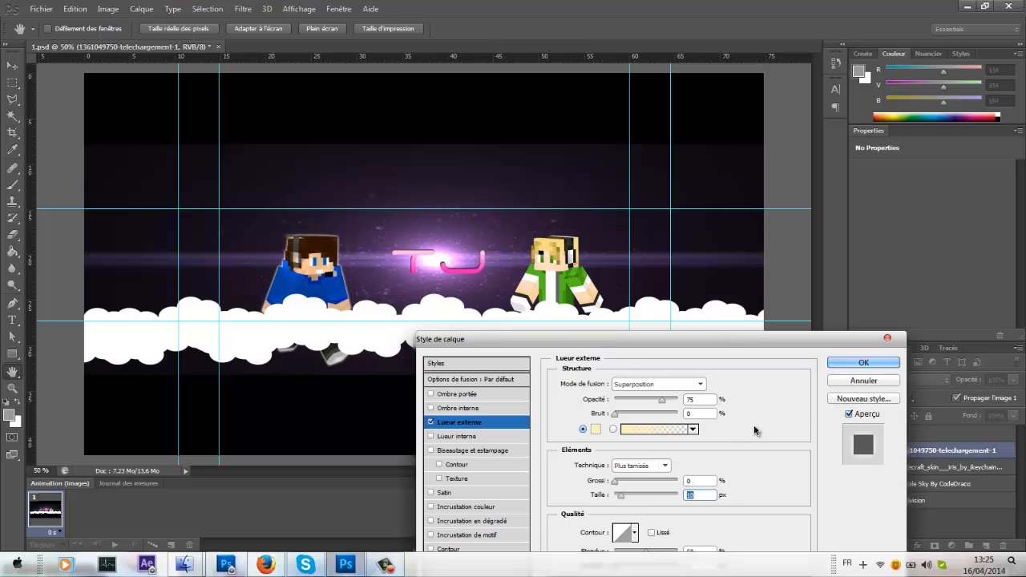
click(863, 363)
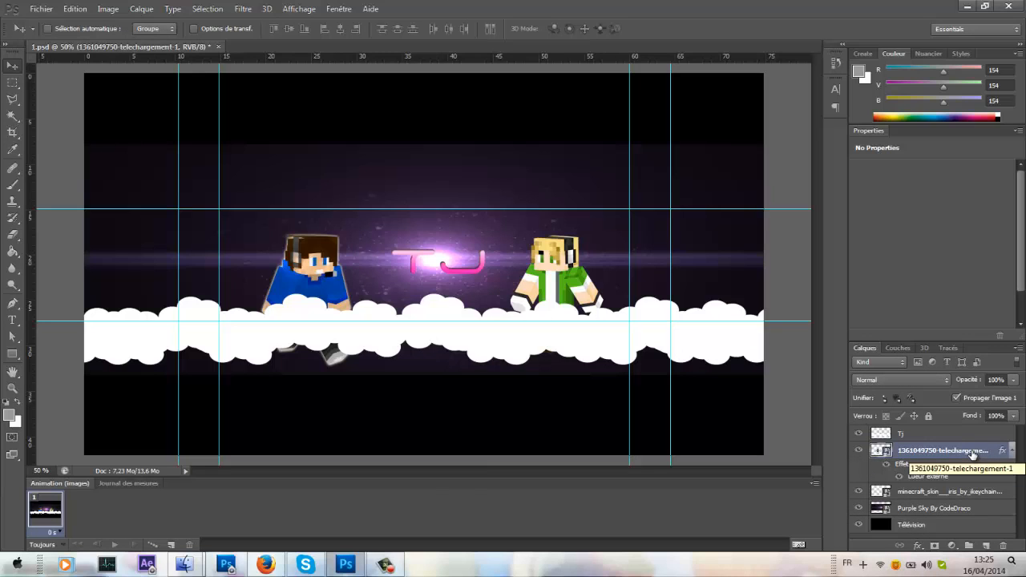
Duplicate the blue character's layer and reduce the copy's opacity to 30%.
key(ctrl+j)
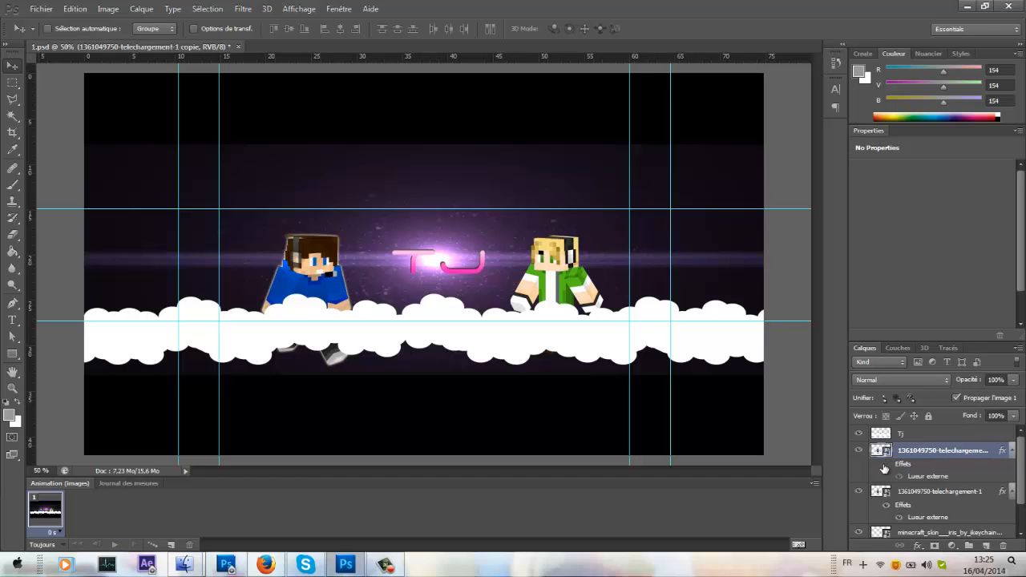
click(1015, 380)
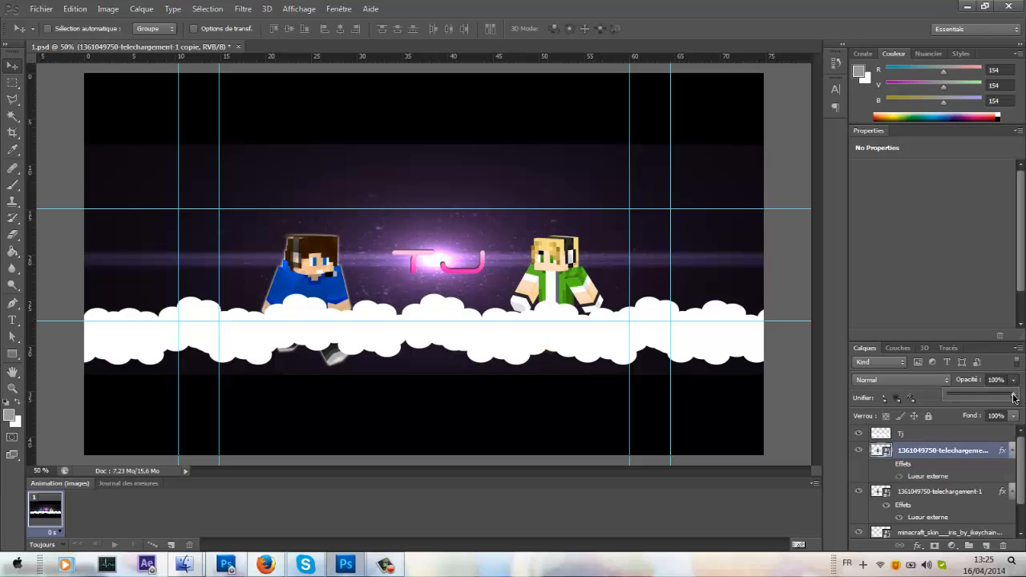
drag(1012, 398, 972, 403)
click(936, 451)
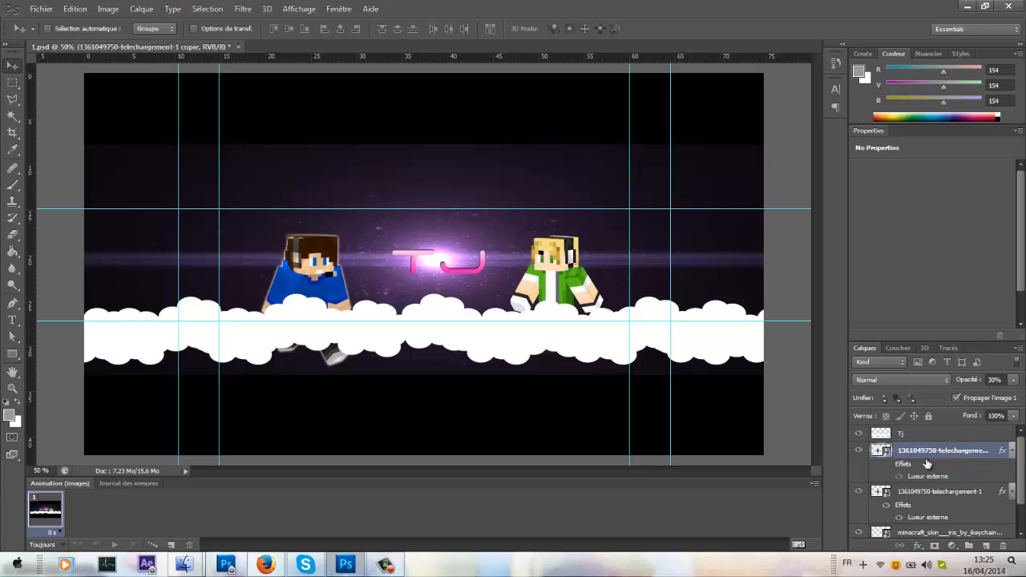
Enlarge the faded copy of the blue character proportionally to about 112%, extending it up and to the left.
key(ctrl+t)
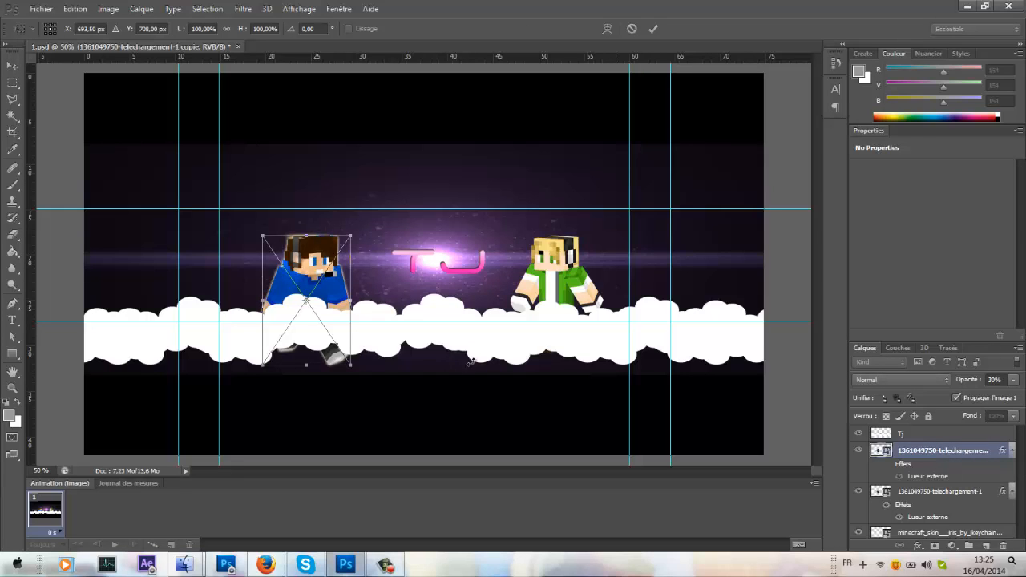
drag(257, 236, 237, 224)
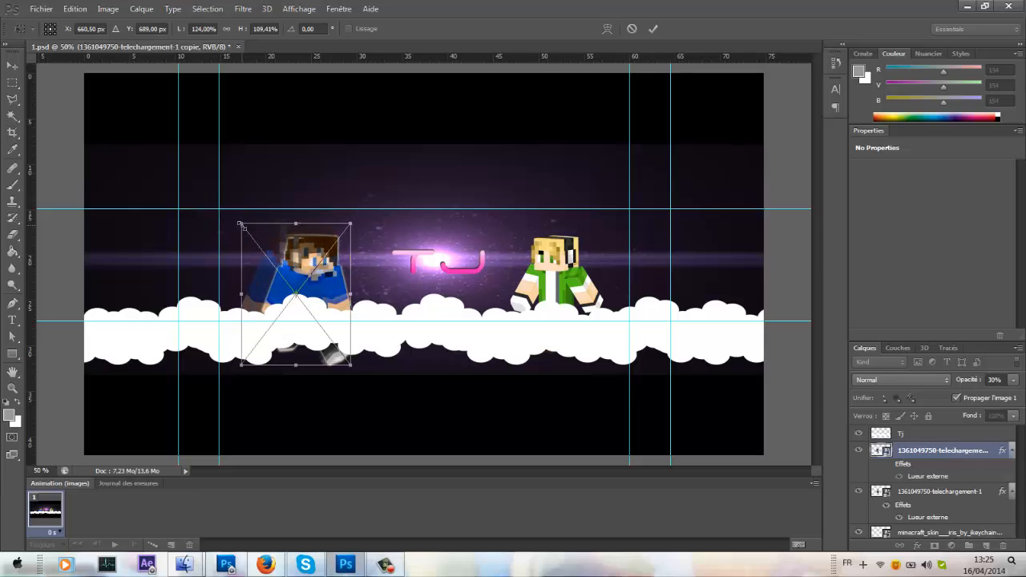
key(ctrl+z)
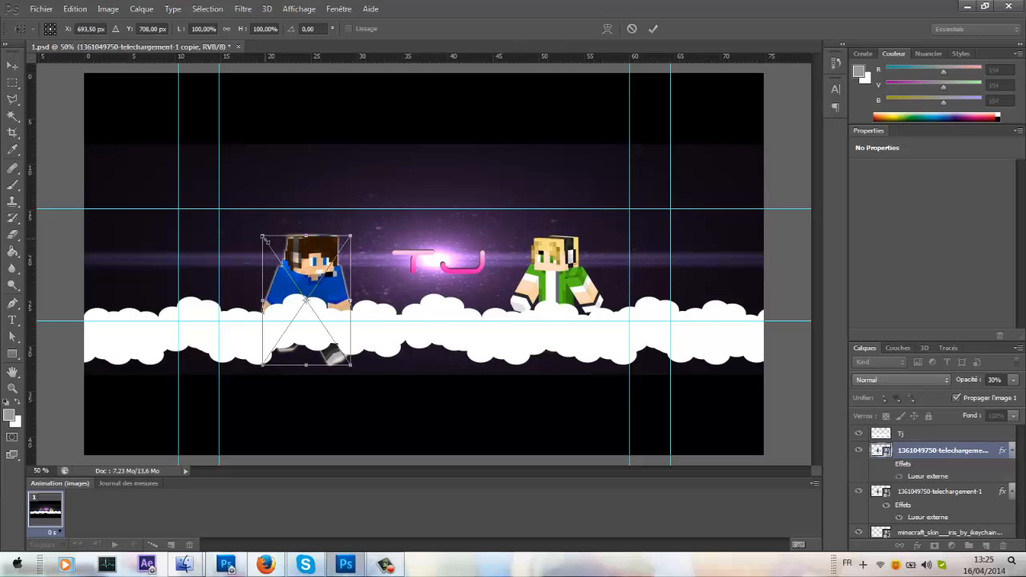
drag(260, 238, 243, 227)
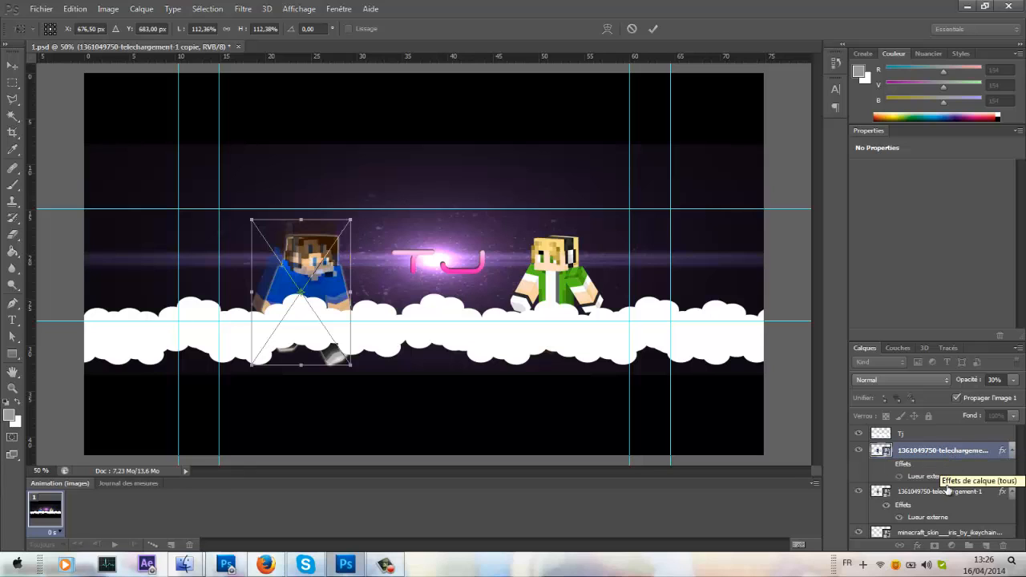
click(653, 29)
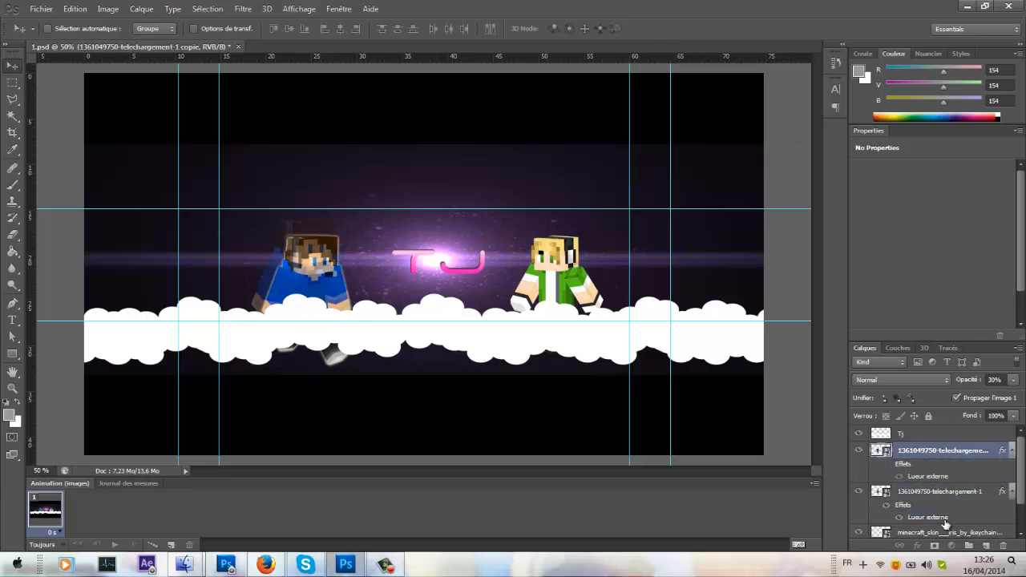
Place the faded copy beneath the original blue character's layer and shift it slightly left on the canvas.
click(946, 519)
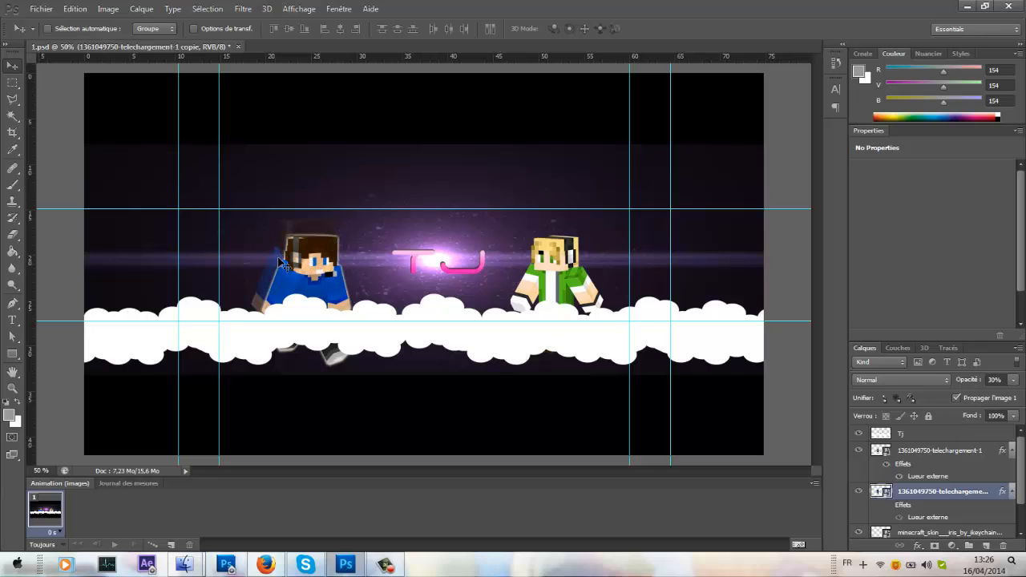
drag(276, 263, 263, 264)
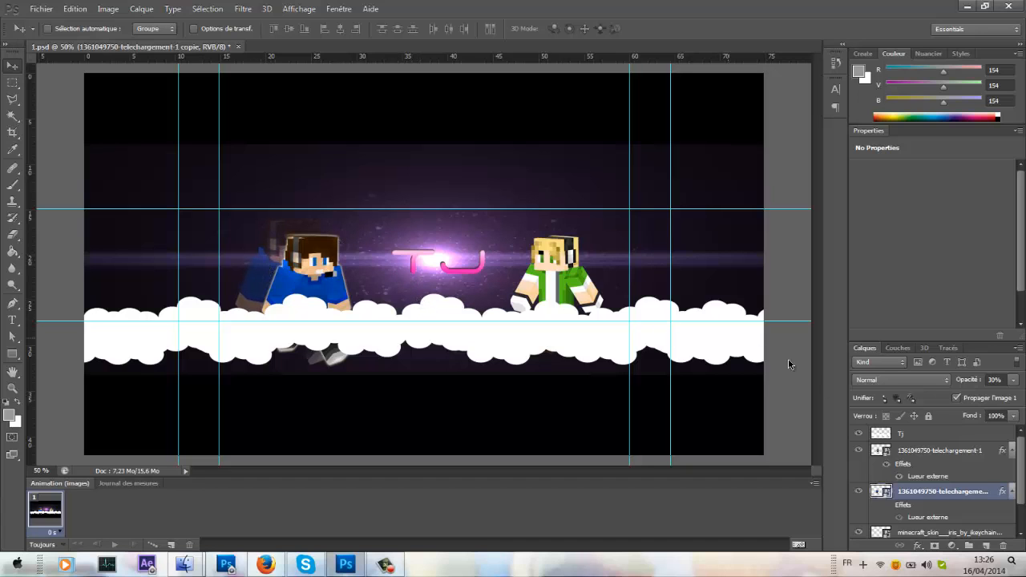
Copy the blue character's layer style and paste it onto the green character's layer.
right_click(947, 449)
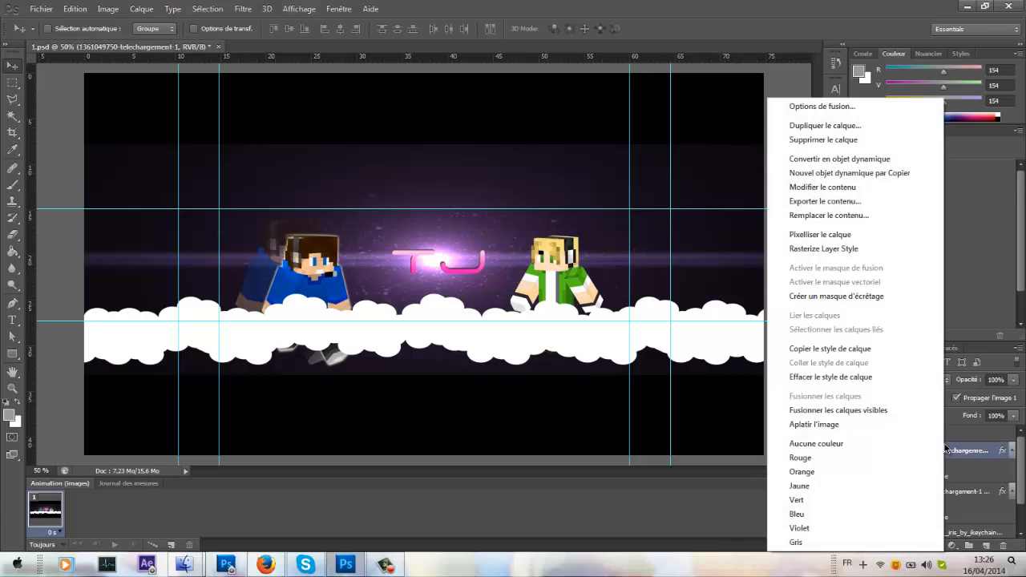
click(828, 348)
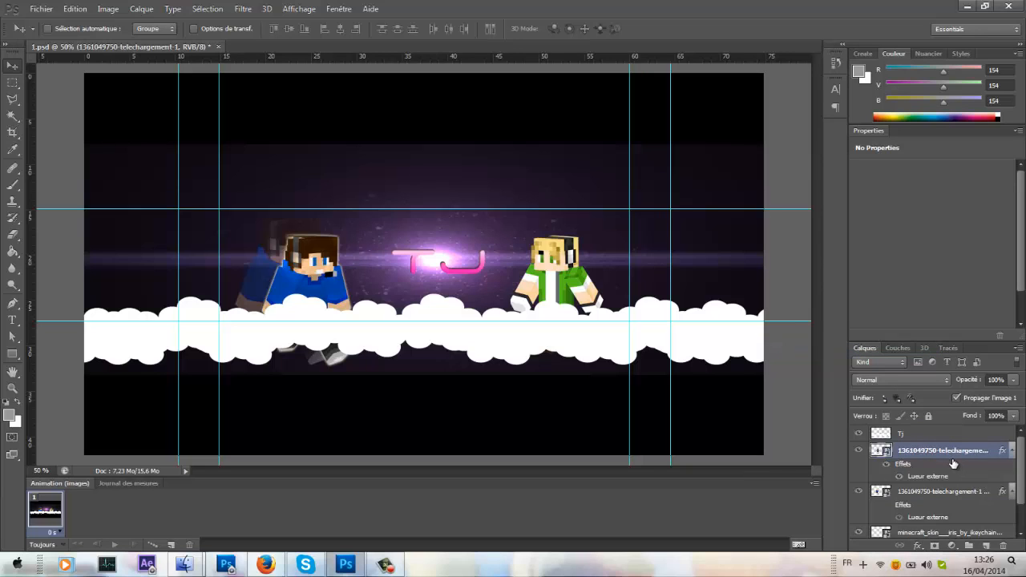
right_click(982, 533)
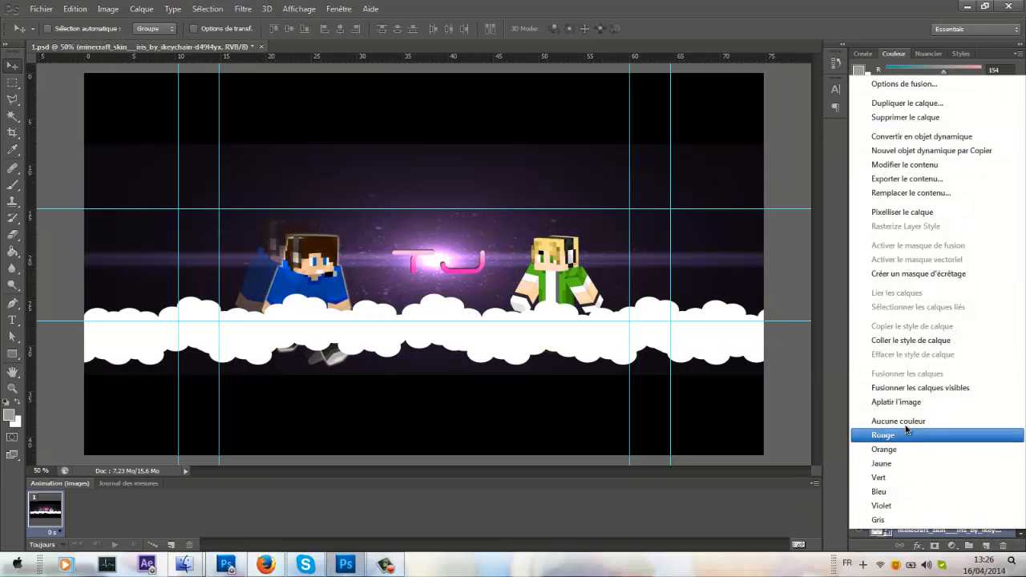
click(902, 341)
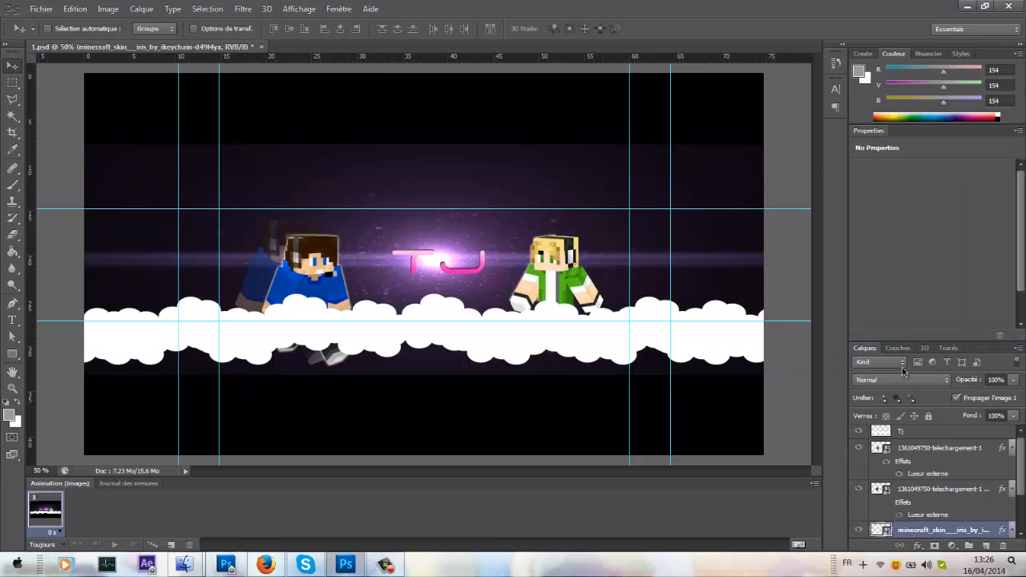
Merge the blue character's layer with its faded copy.
right_click(921, 454)
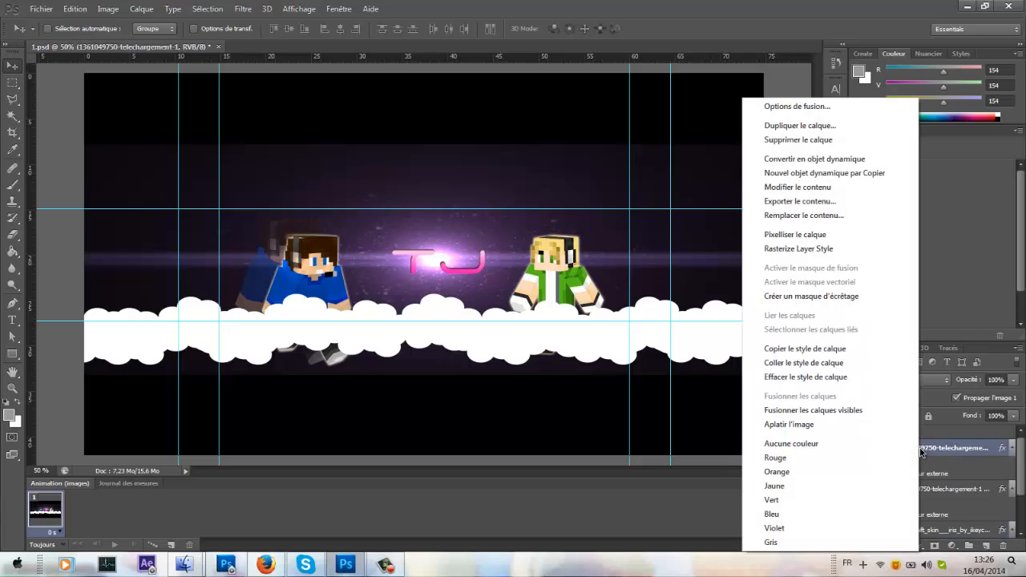
click(973, 492)
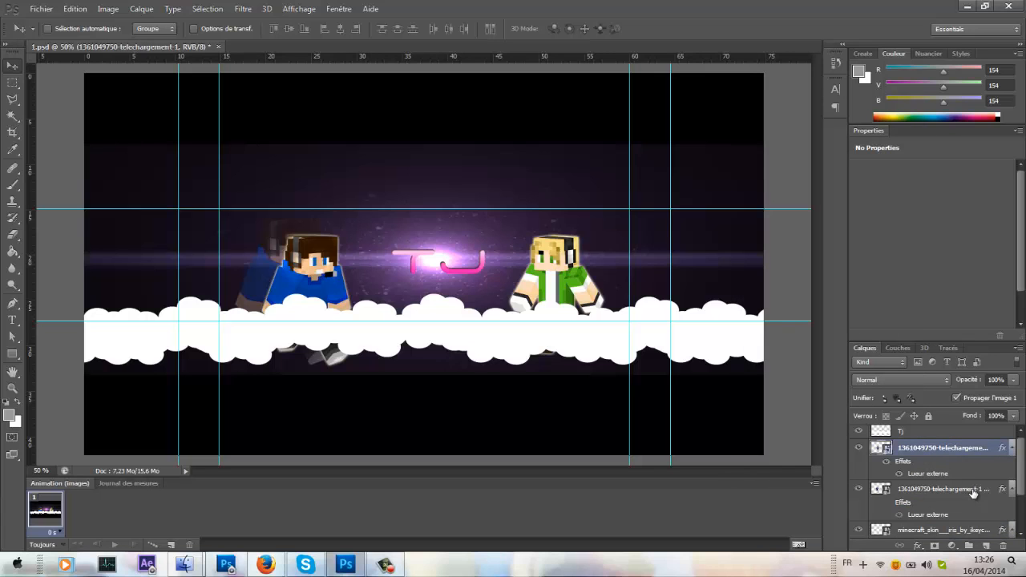
ctrl+click(971, 493)
right_click(968, 491)
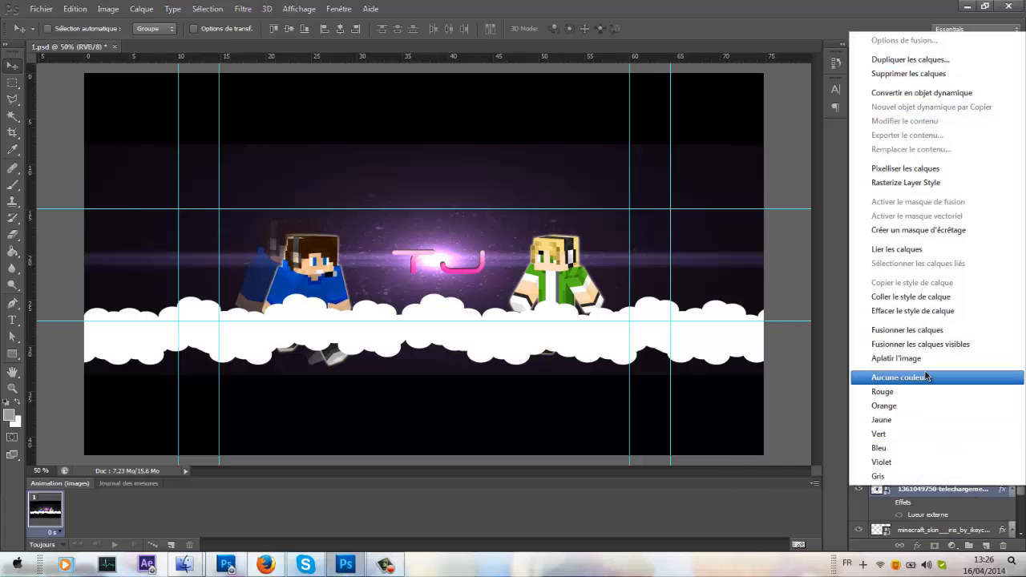
click(916, 332)
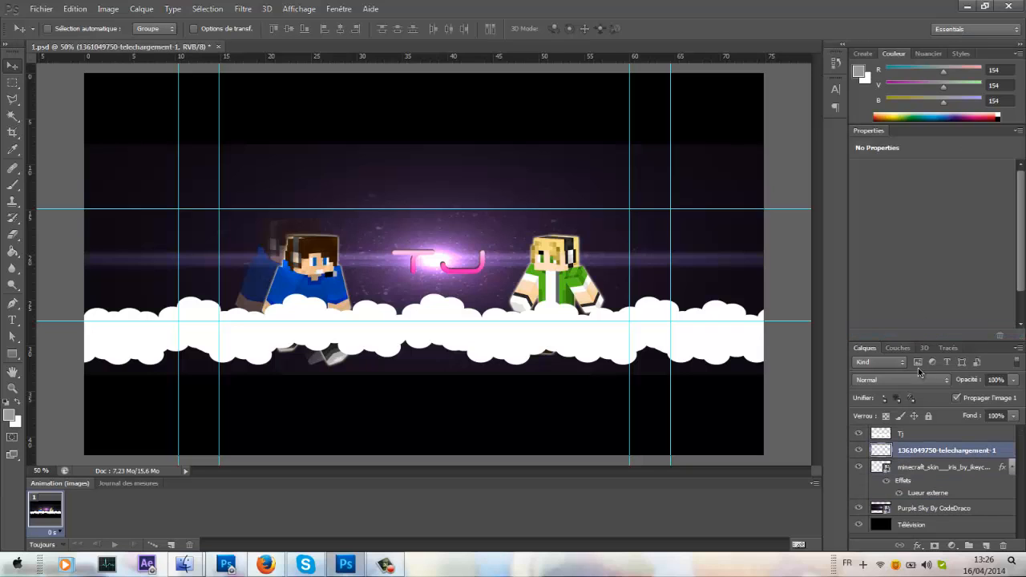
Merge the combined blue character layer with the Tj layer that holds the text and clouds.
ctrl+click(943, 467)
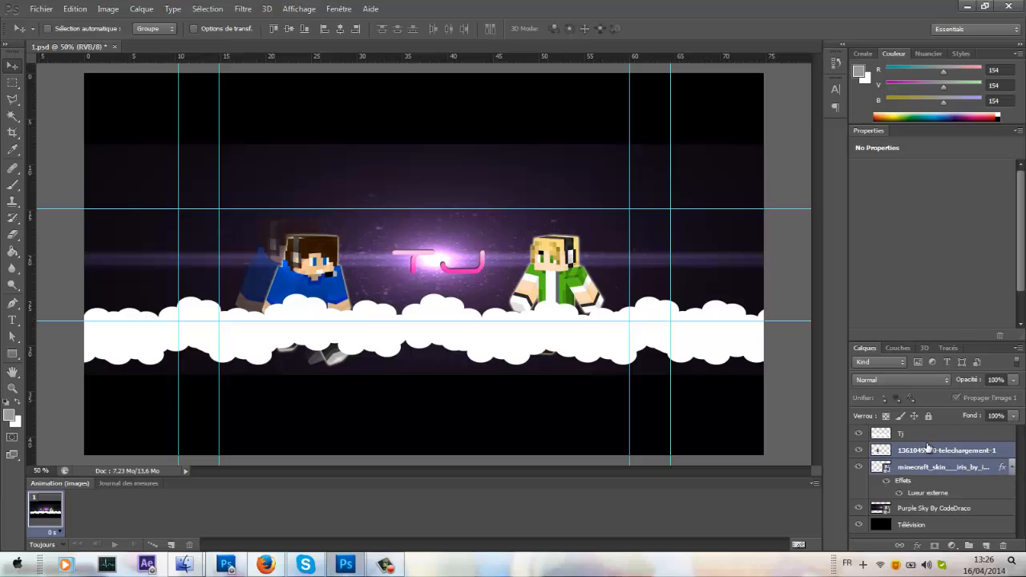
click(927, 449)
ctrl+click(927, 434)
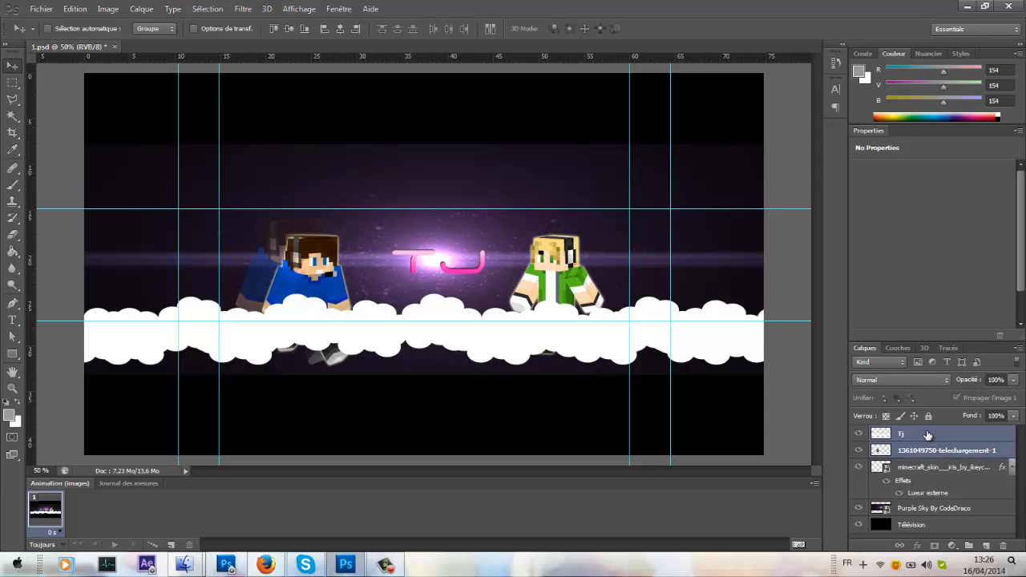
right_click(927, 435)
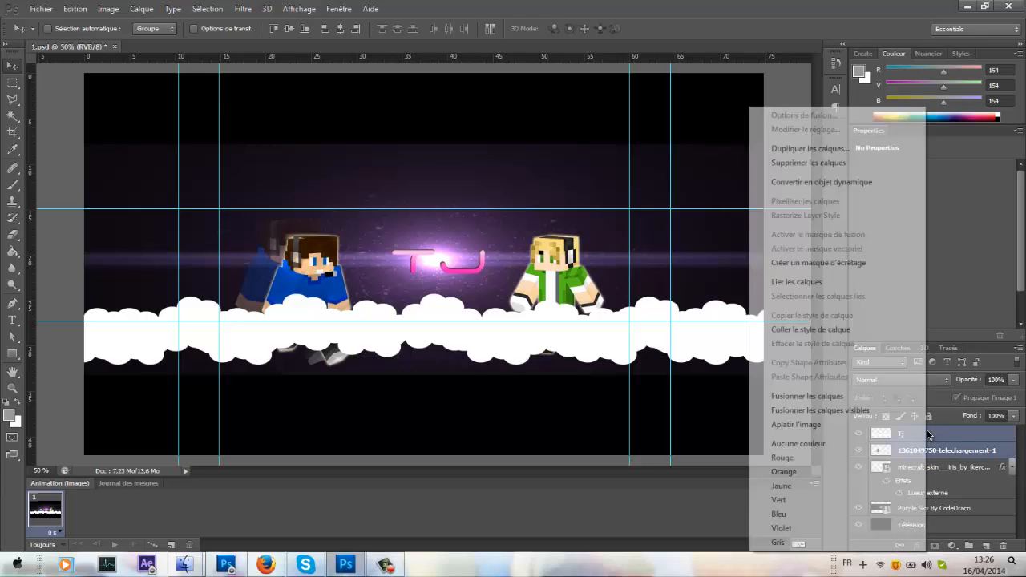
click(834, 396)
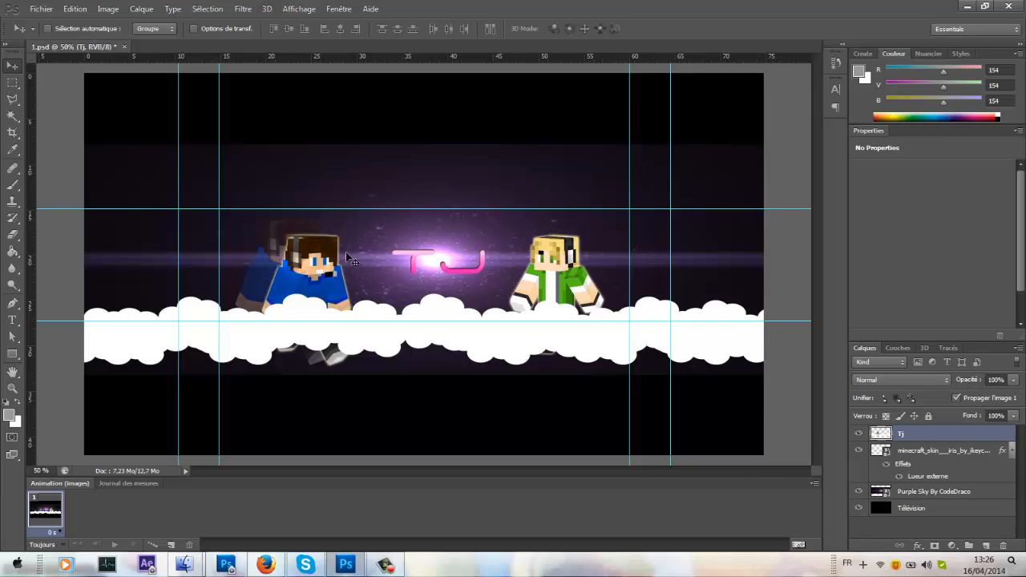
drag(358, 253, 417, 263)
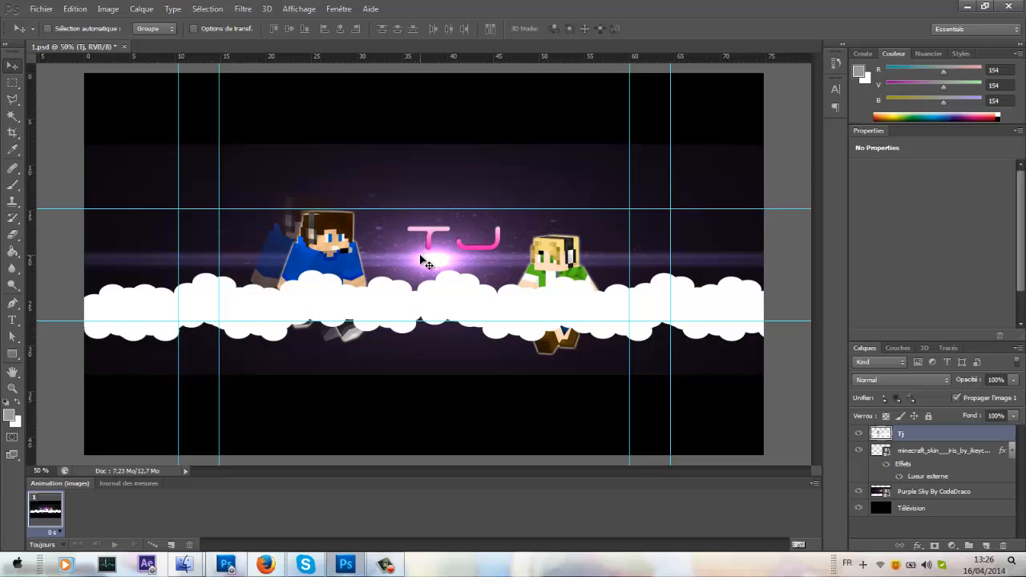
key(ctrl+z)
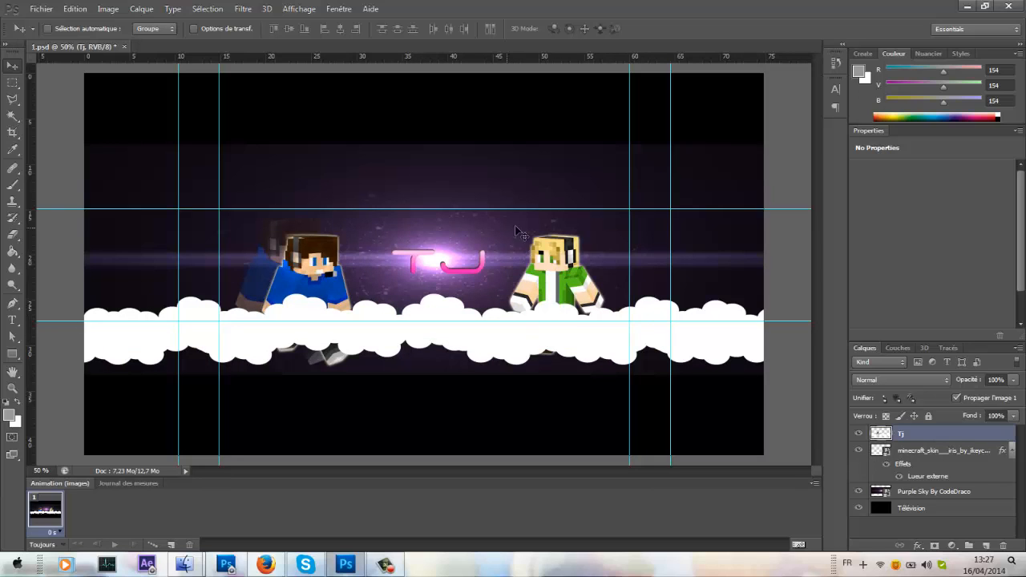
Duplicate the green character's layer together with its Outer Glow.
click(954, 463)
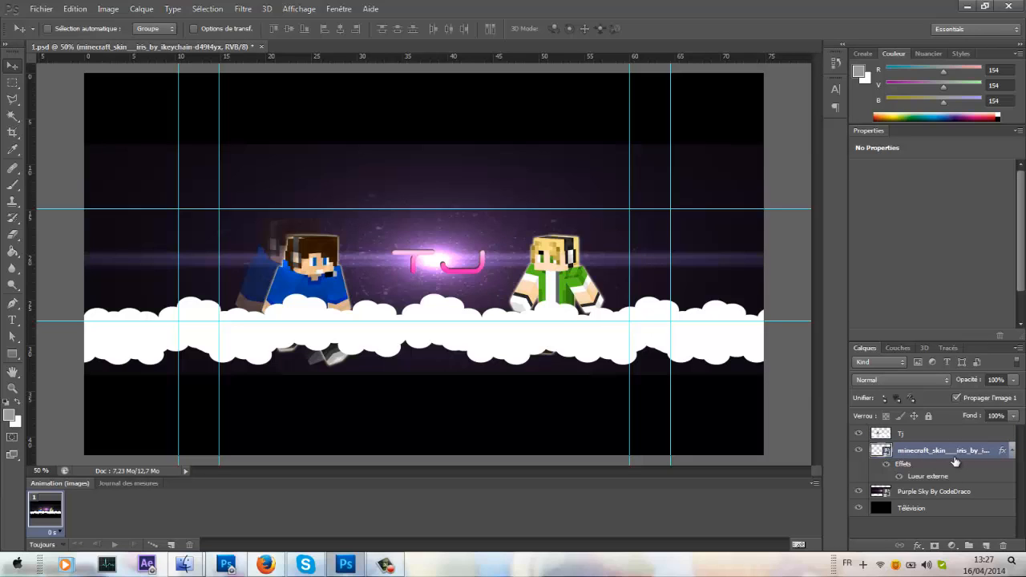
key(ctrl+j)
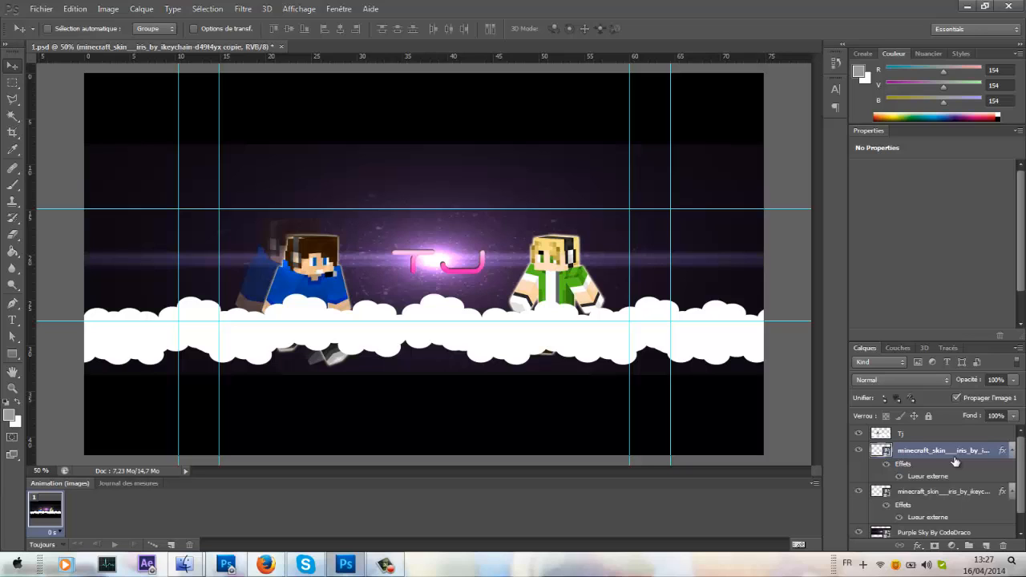
Hide the layer effects on the original green character and set its duplicate's opacity to 30%.
click(887, 507)
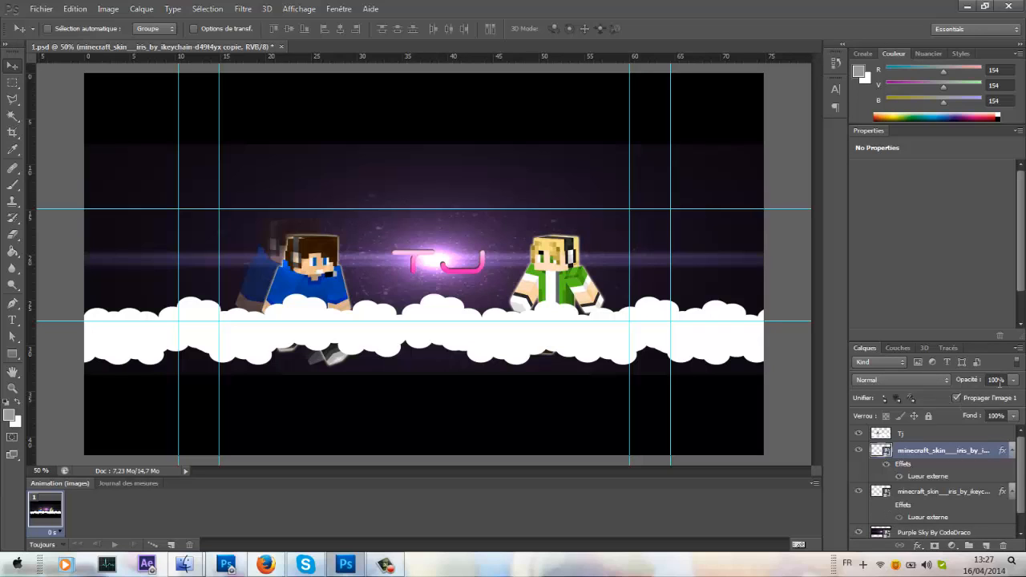
drag(1012, 383, 968, 397)
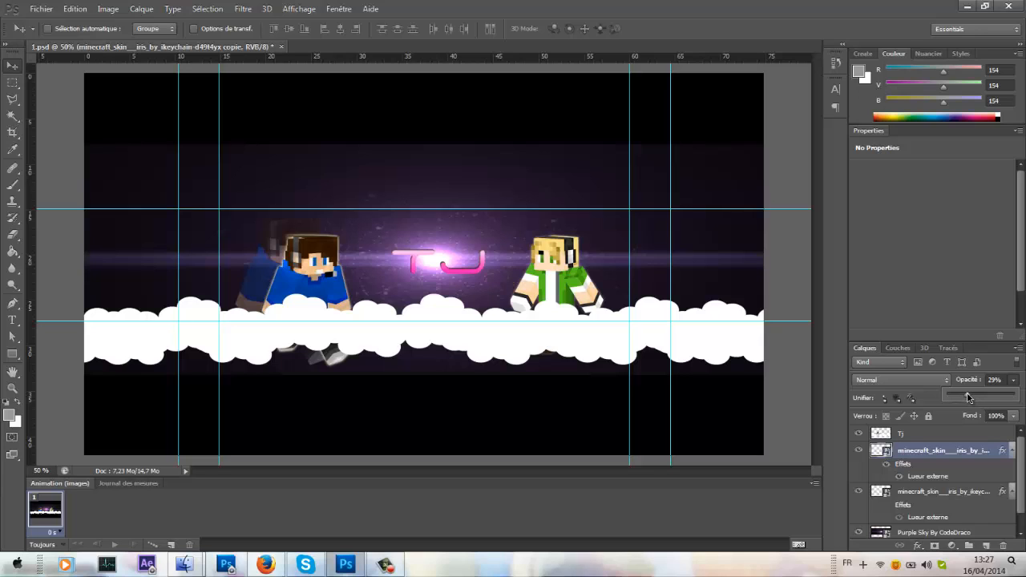
click(925, 310)
mouse_move(943, 455)
mouse_down()
mouse_move(952, 502)
mouse_move(952, 445)
mouse_up()
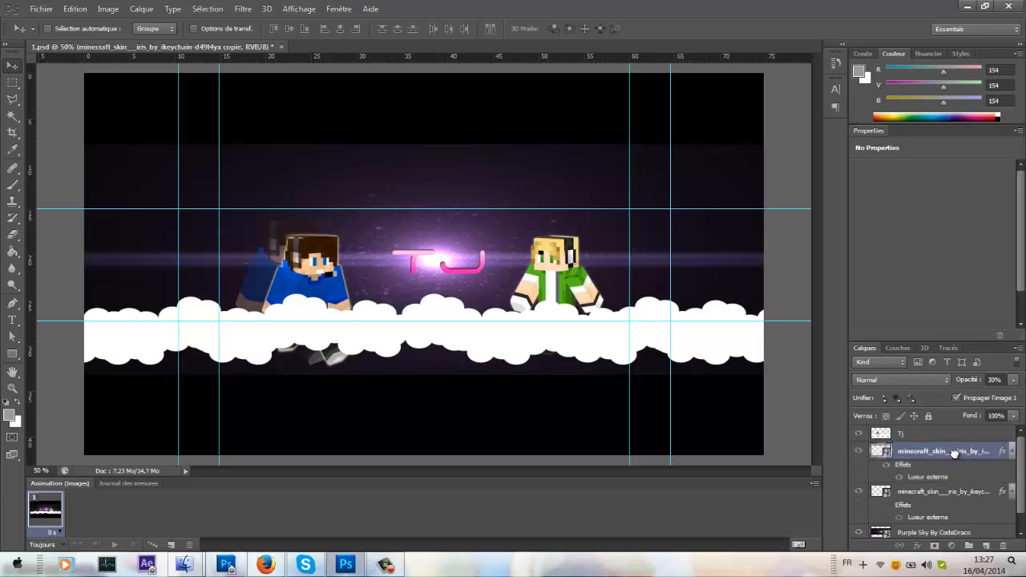
Enlarge the faded green duplicate to about 71% width and 68% height, and shift it slightly to the right of the original.
key(ctrl+t)
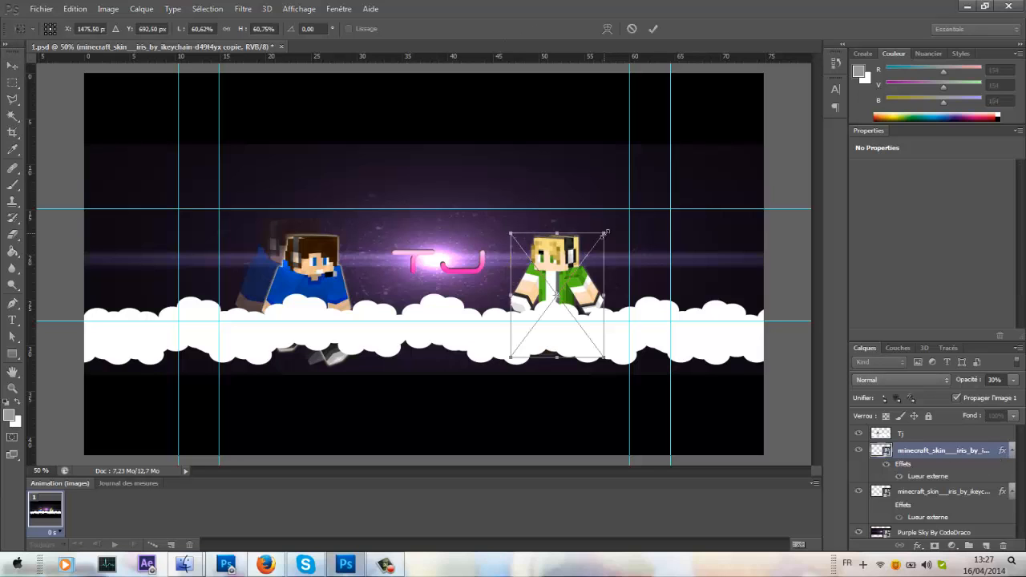
drag(605, 232, 620, 218)
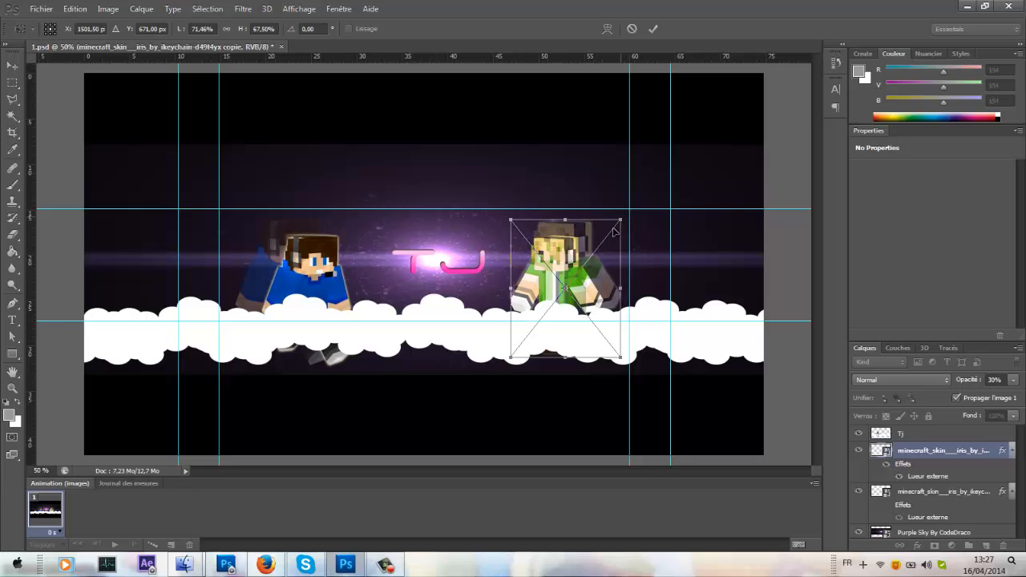
click(653, 29)
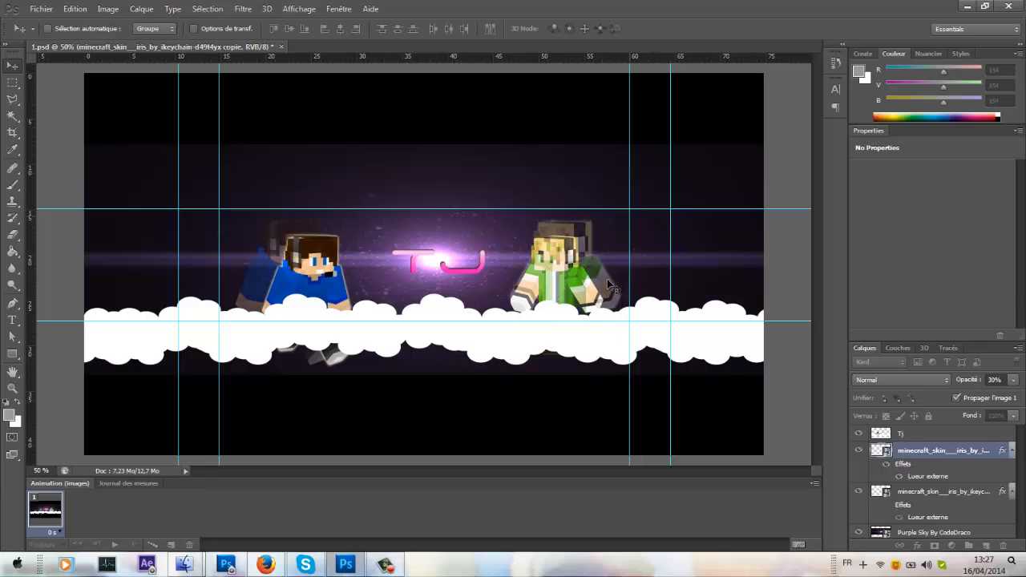
drag(611, 284, 614, 285)
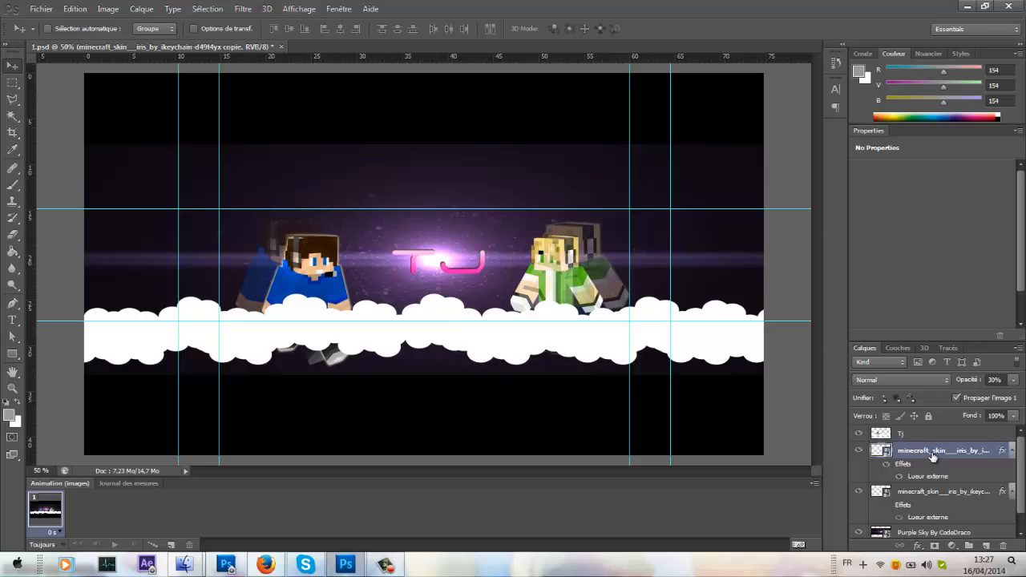
Place the faded green duplicate beneath the original character and merge both layers with the Tj layer.
drag(931, 454, 939, 513)
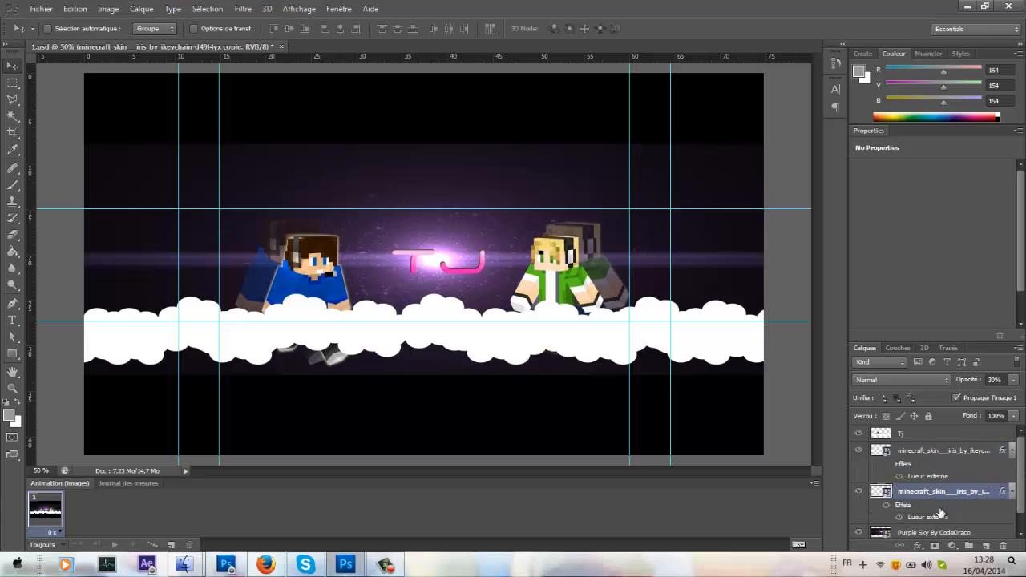
shift+click(905, 433)
right_click(906, 434)
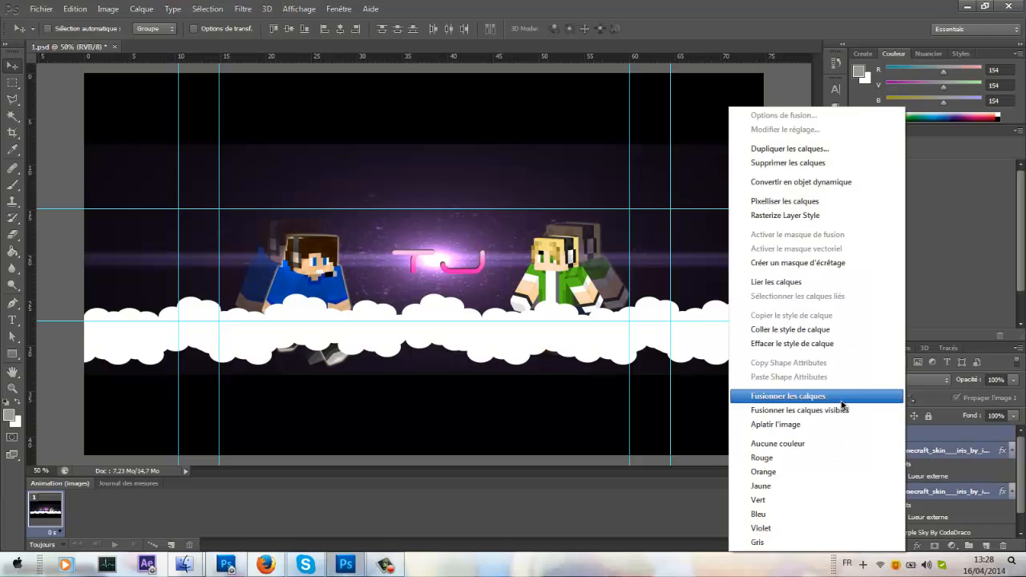
click(786, 396)
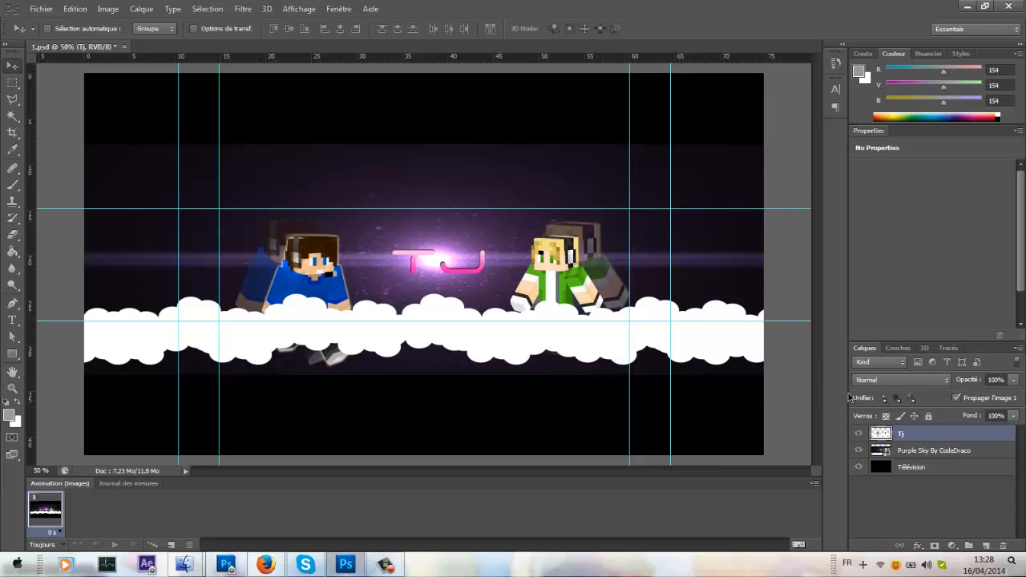
Merge the Tj layer with the Purple Sky By CodeDraco background layer, keeping the merged artwork in its original position.
shift+click(948, 451)
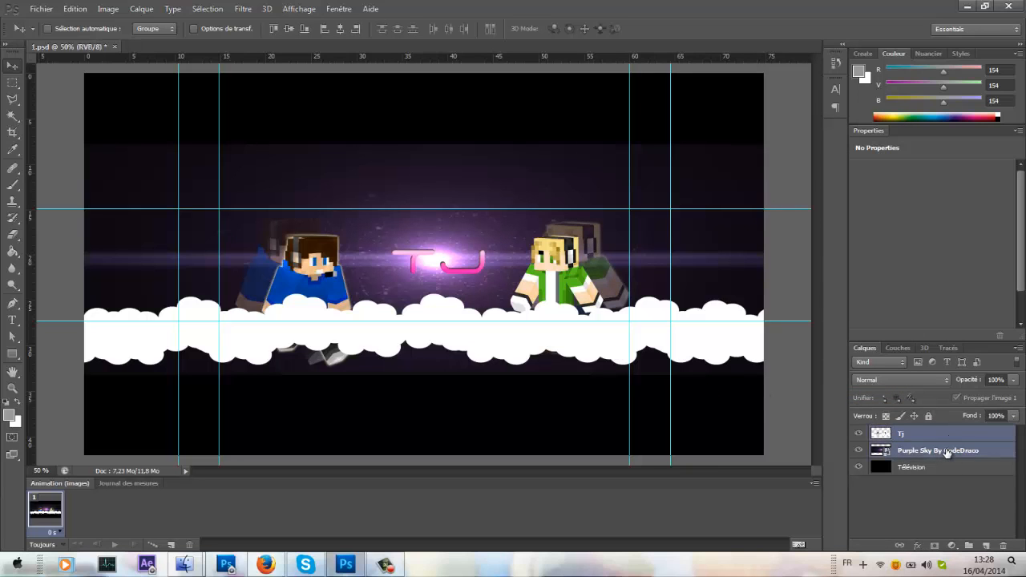
right_click(948, 451)
click(833, 396)
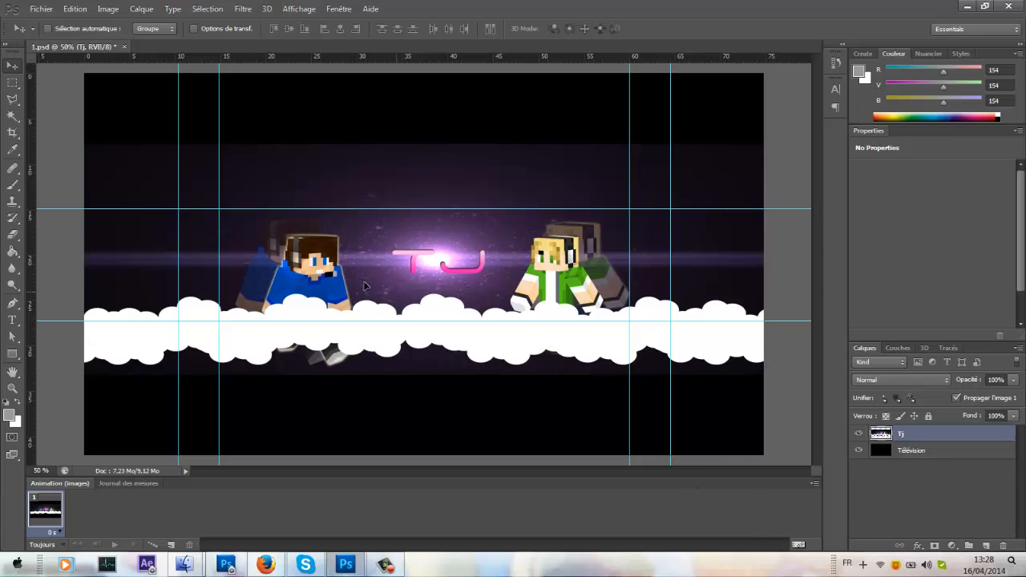
drag(400, 298, 359, 284)
key(ctrl+z)
Select the full-width area below the lower horizontal guide with the Rectangular Marquee, delete it from the Tj layer, and deselect.
click(14, 82)
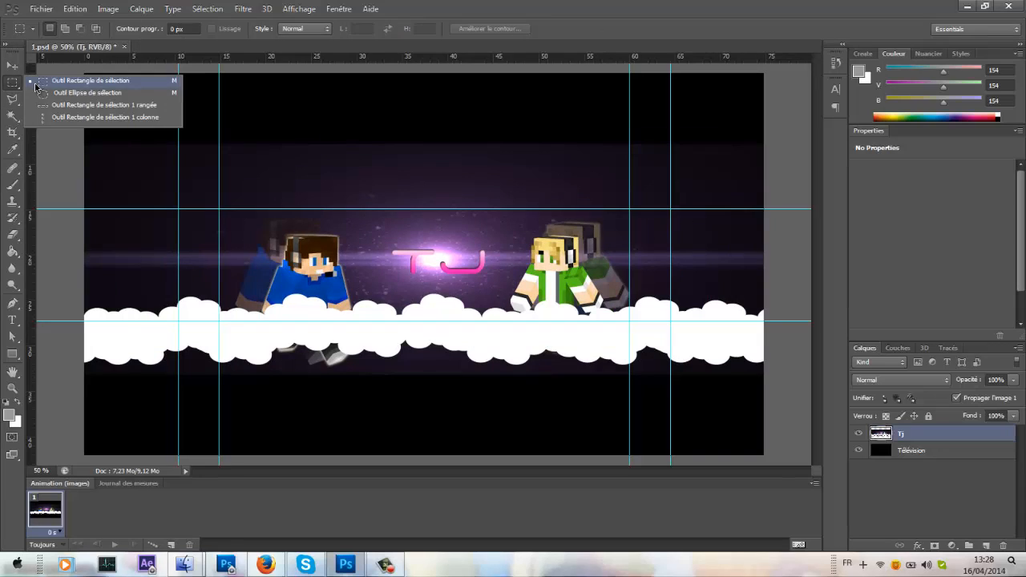
click(35, 82)
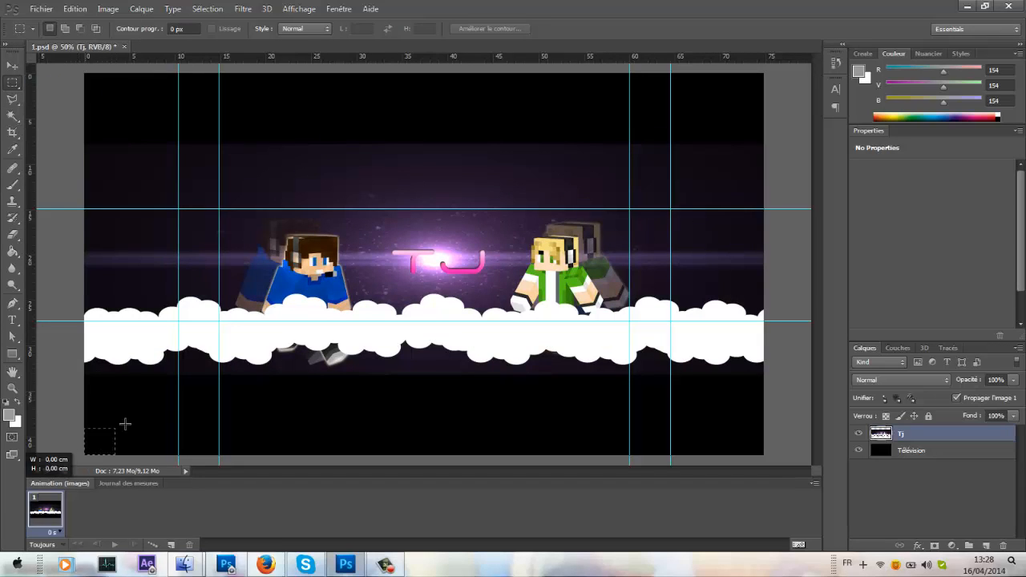
drag(85, 453, 776, 324)
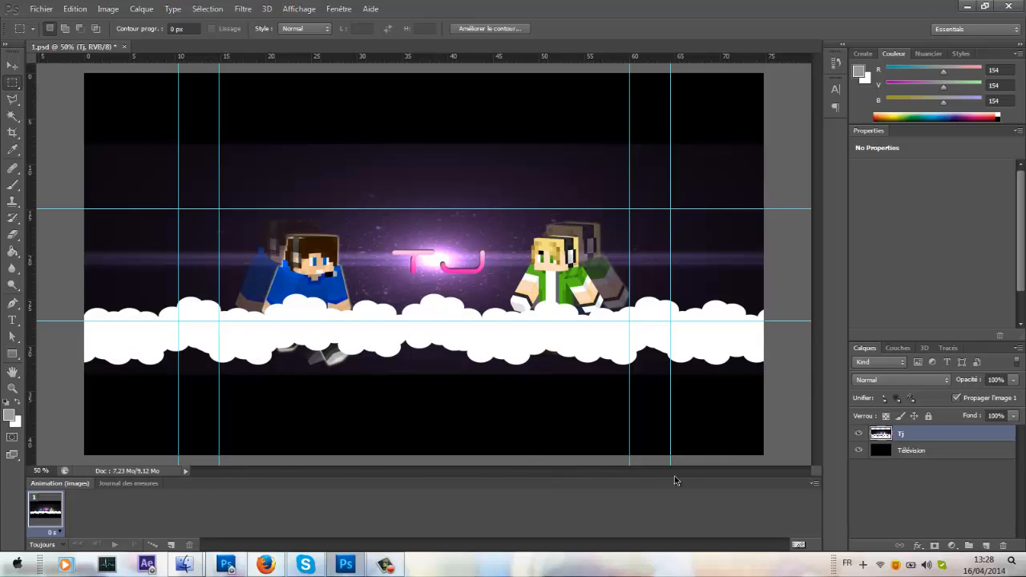
key(Delete)
key(ctrl+d)
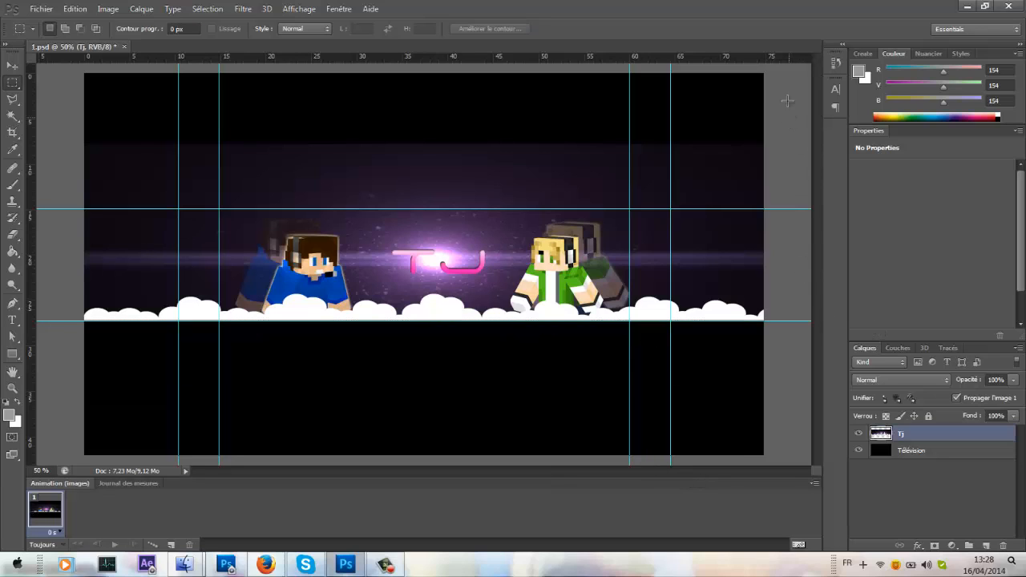
Delete the full-width area above the upper horizontal guide from the Tj layer and clear the selection.
drag(766, 69, 78, 210)
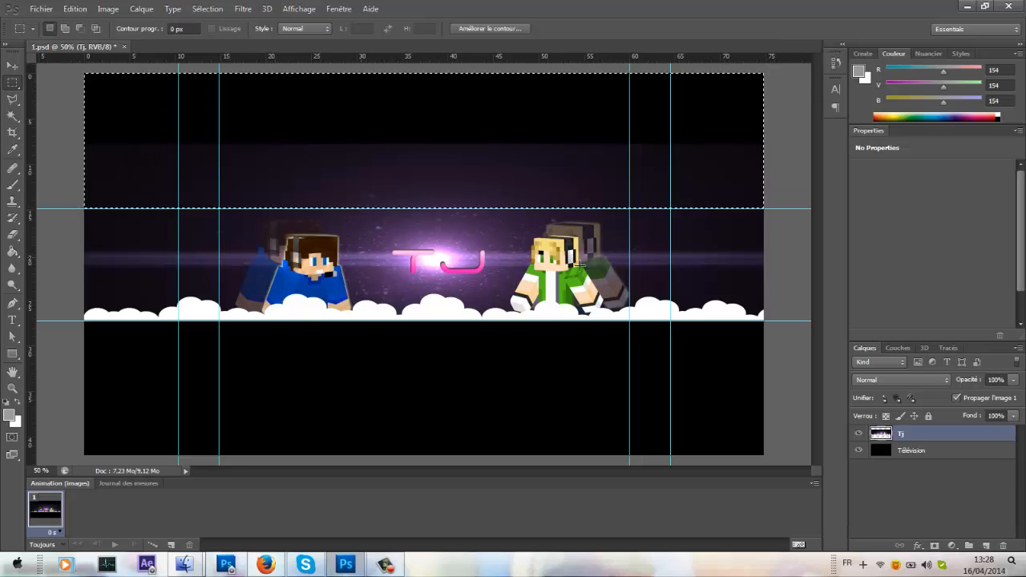
key(Delete)
key(ctrl+d)
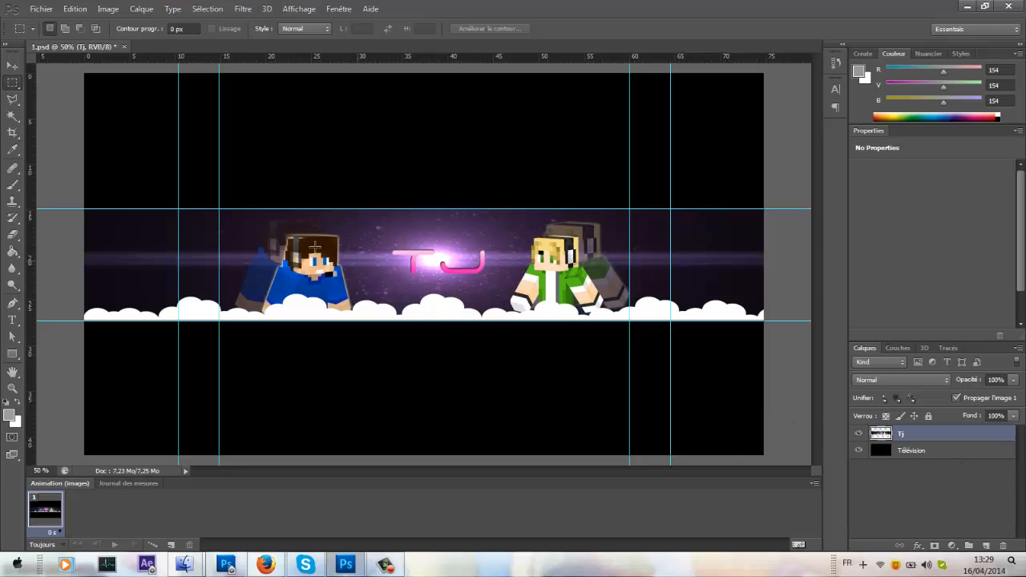
Examine the banner's text, clouds and characters in the Save for Web preview, and close it without saving.
click(42, 8)
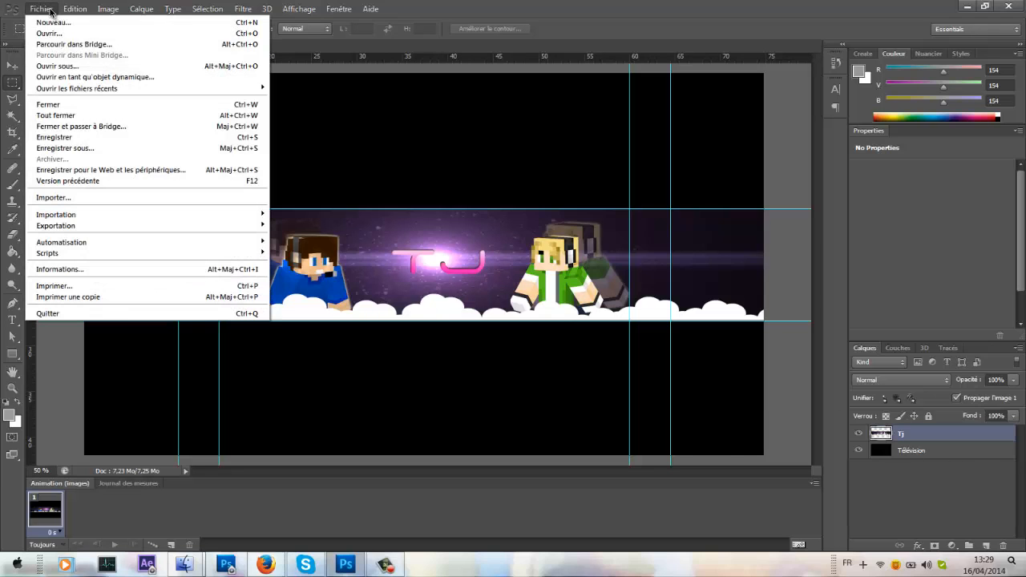
click(84, 170)
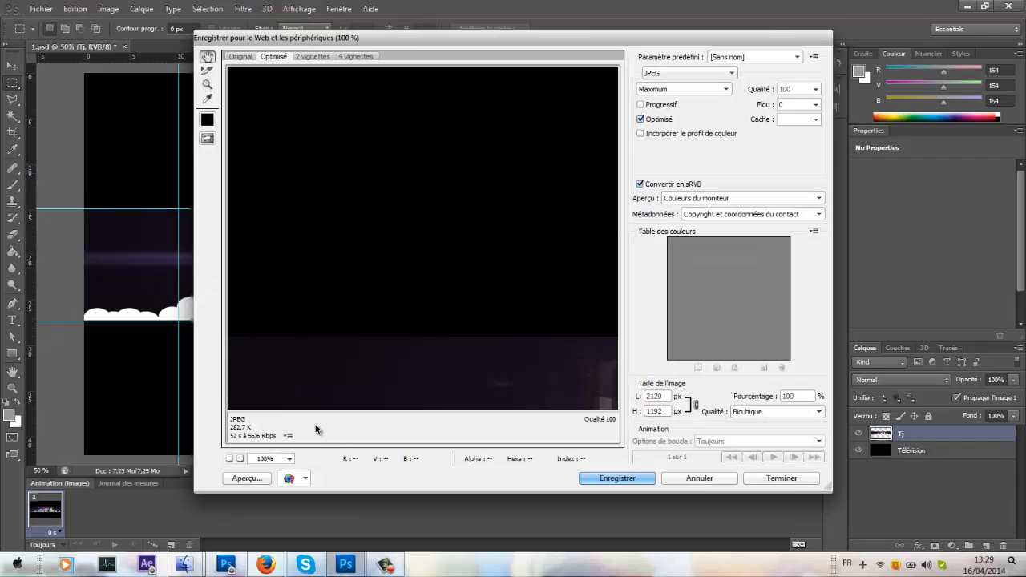
drag(465, 355, 353, 191)
drag(492, 284, 232, 274)
drag(417, 277, 385, 276)
scroll(386, 277, down, 5)
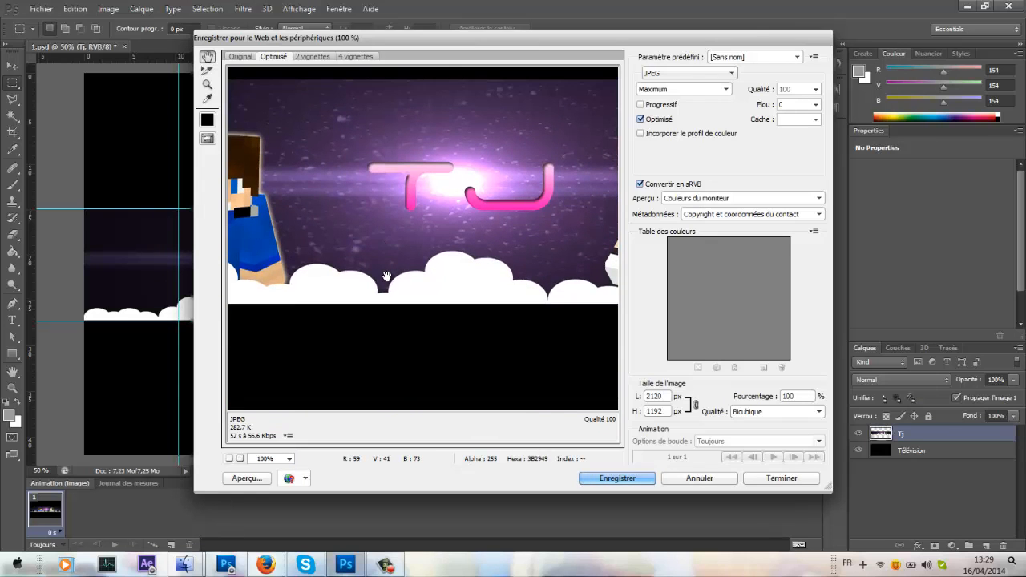
scroll(386, 277, up, 2)
drag(453, 291, 255, 290)
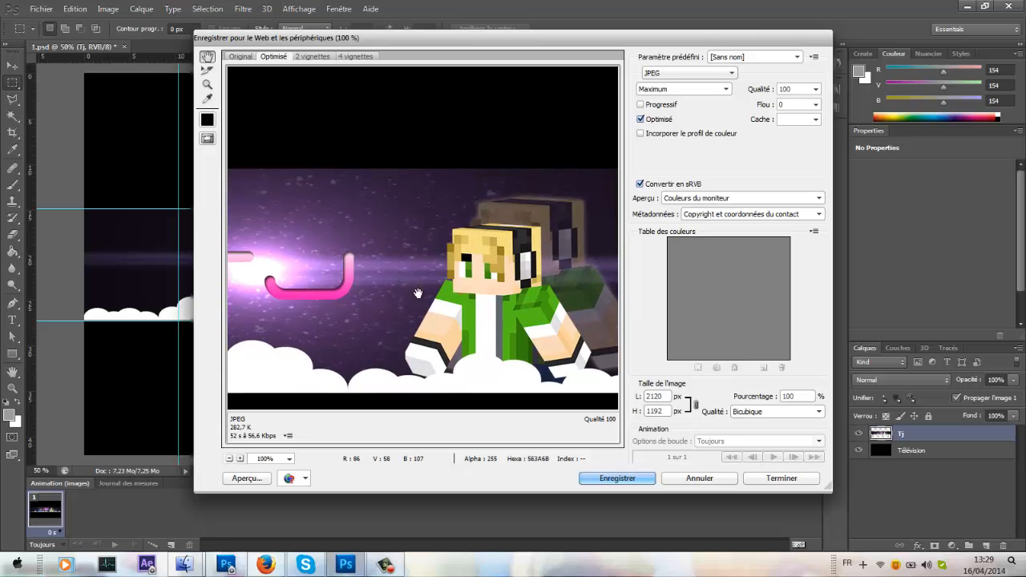
click(678, 478)
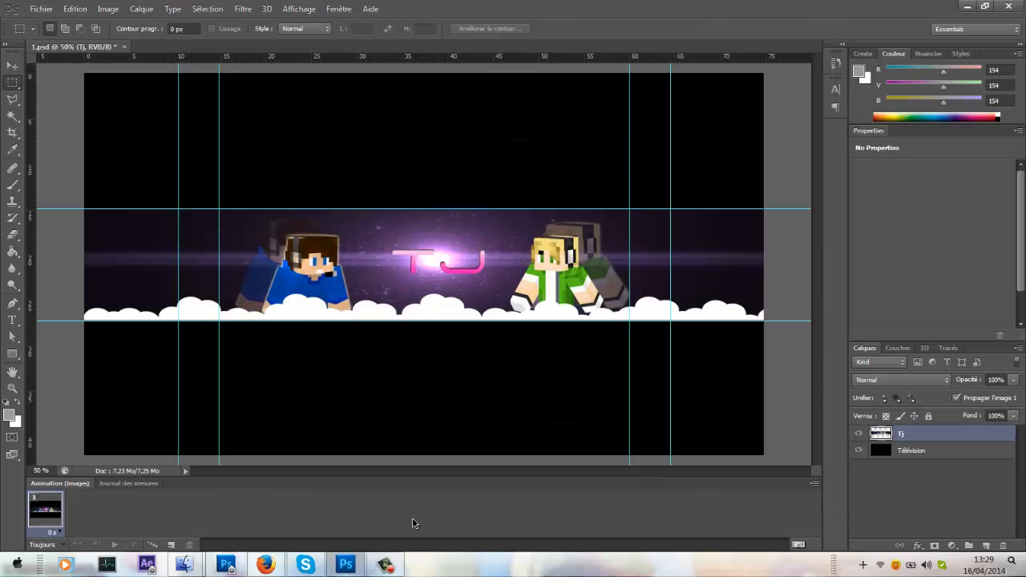
click(385, 564)
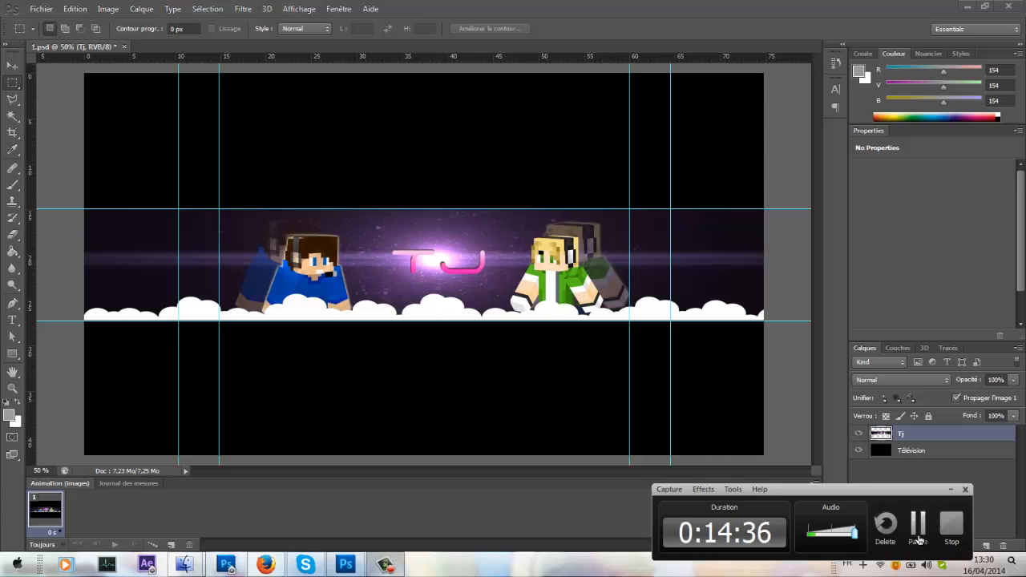
click(917, 539)
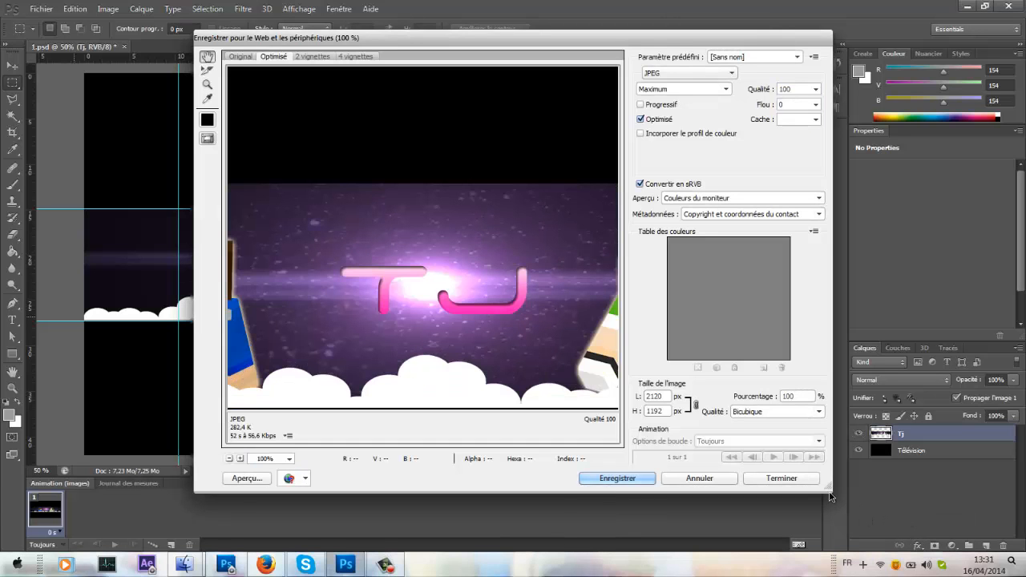
Check the banner in the Save for Web preview and choose JPEG at quality 100 as the export format.
drag(506, 298, 317, 325)
drag(470, 360, 518, 330)
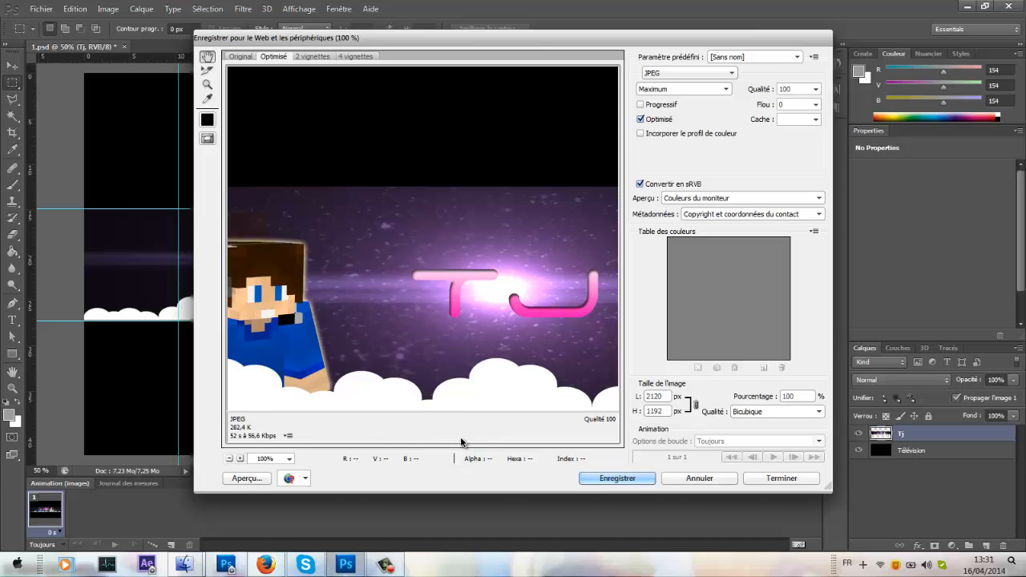
drag(487, 308, 440, 288)
click(722, 74)
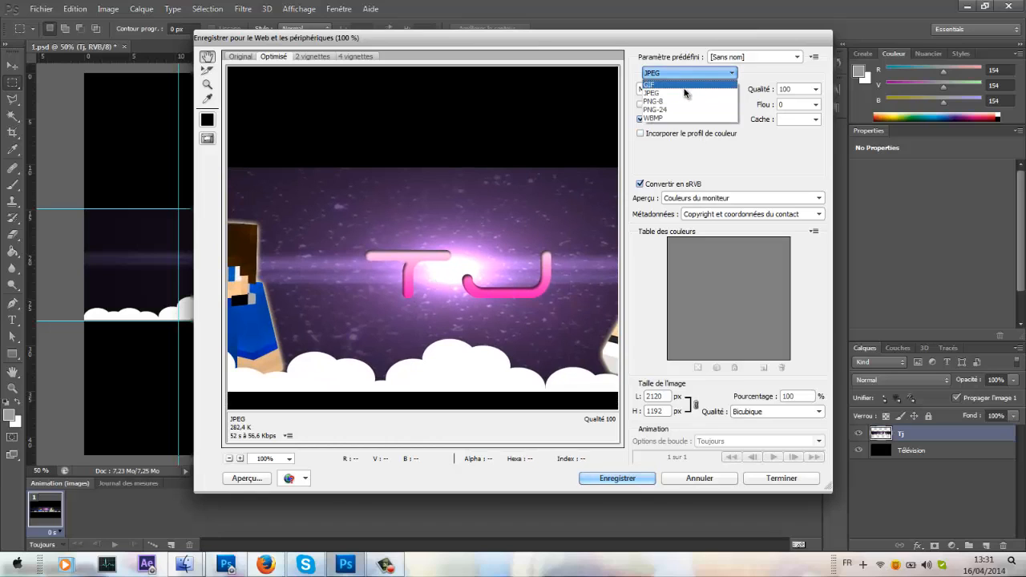
click(685, 93)
click(815, 89)
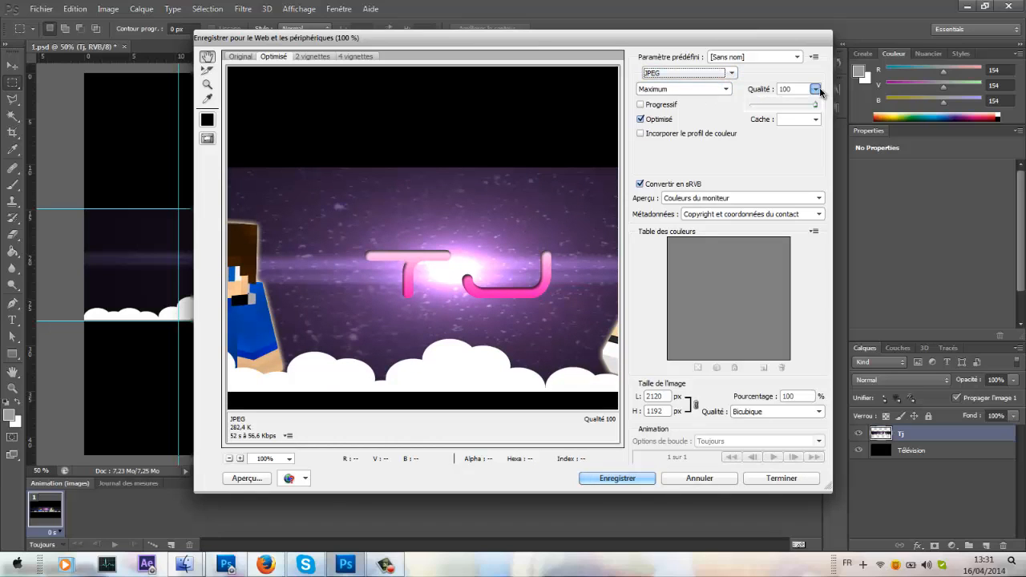
click(799, 175)
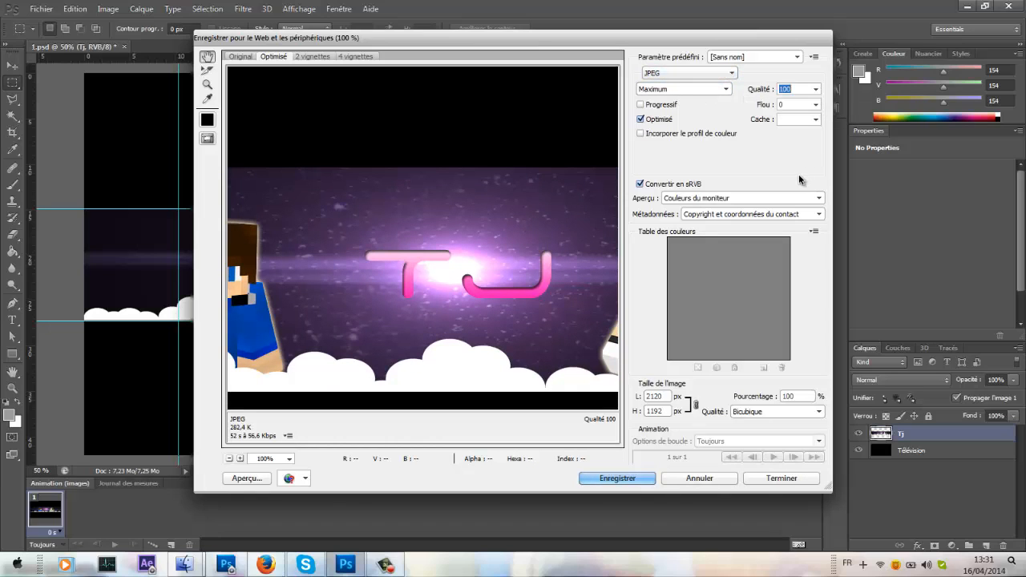
Save the optimized banner image under the file name Tuto.
click(629, 479)
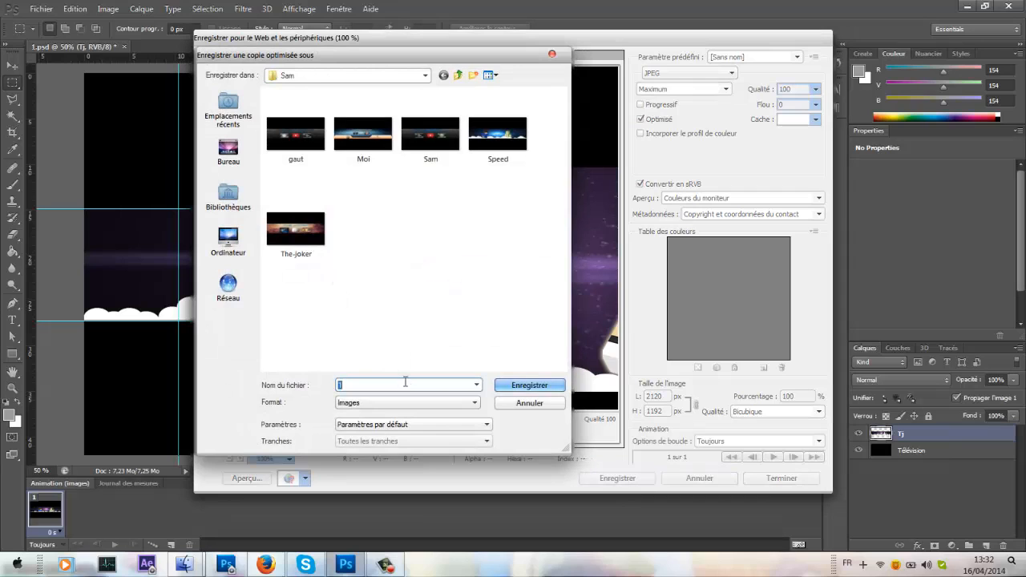
text(Ttu)
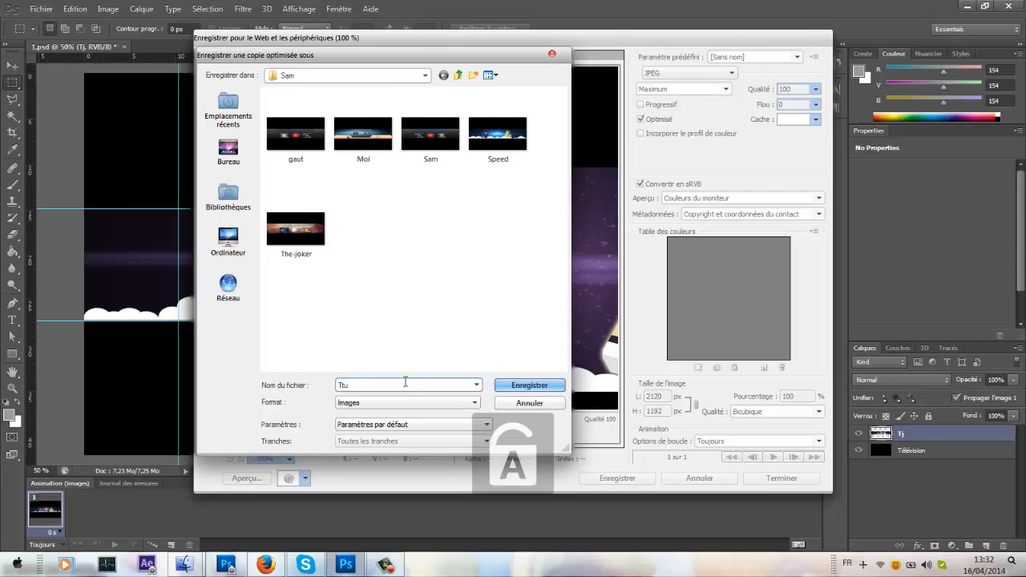
key(BackSpace)
key(BackSpace)
text(uto)
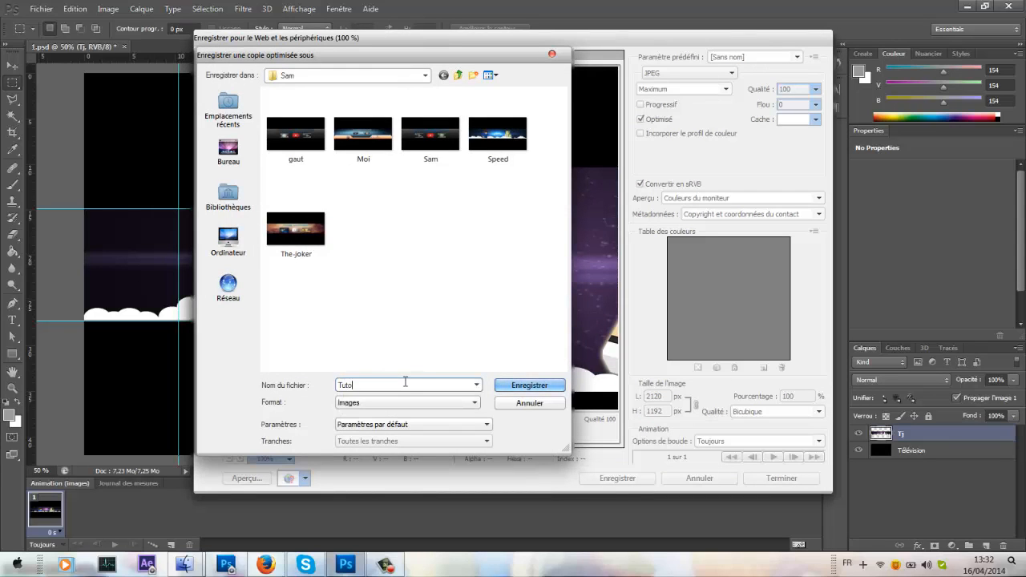
key(Return)
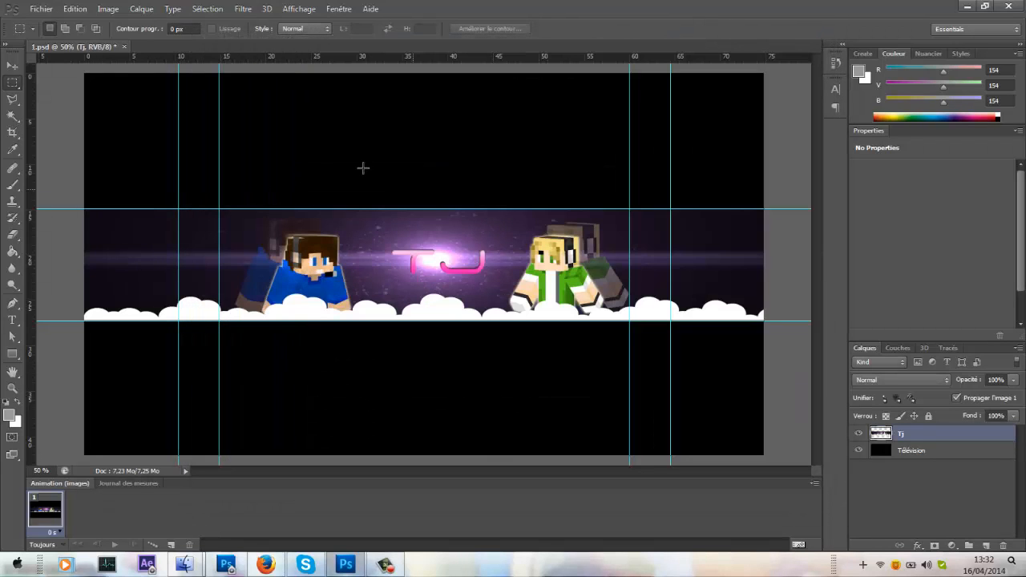
click(385, 564)
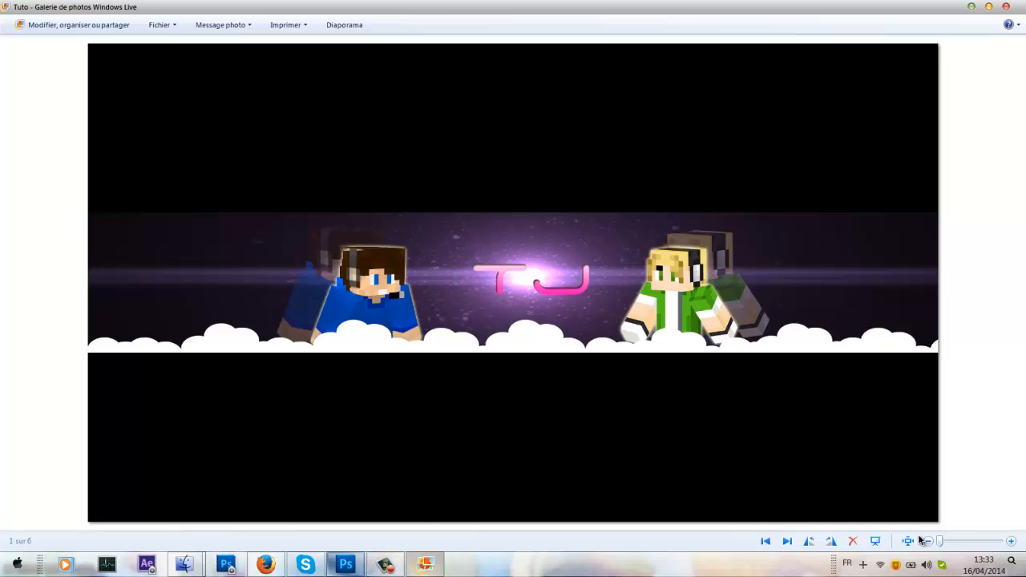
Switch to Firefox to view the existing banner on the YouTube channel page.
key(alt+Tab)
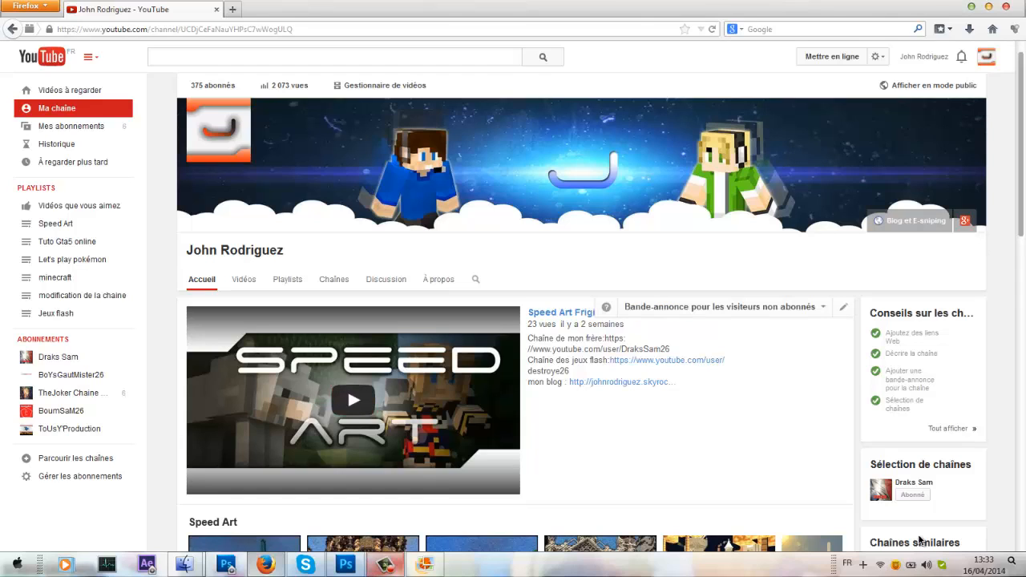
mouse_move(345, 564)
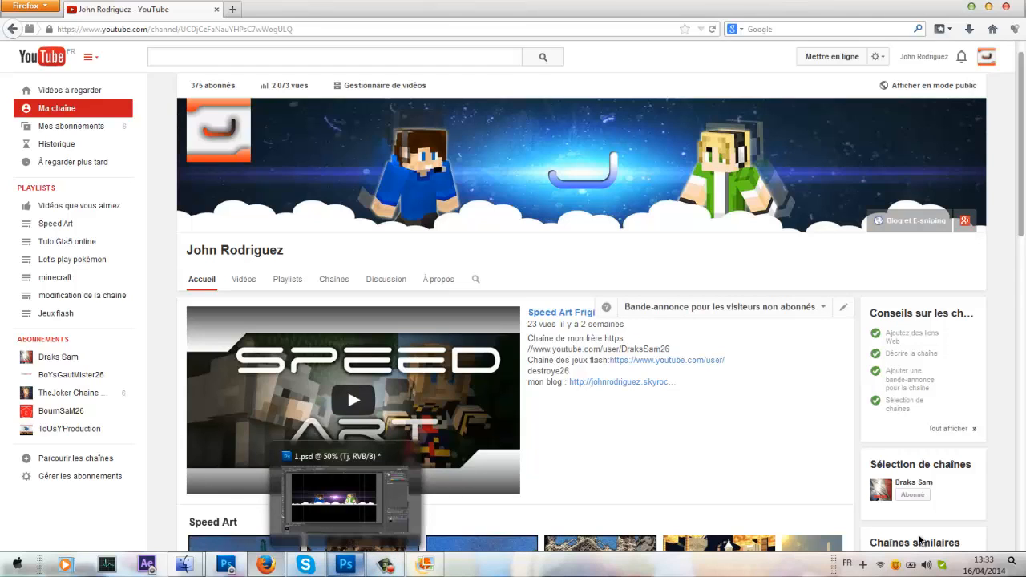